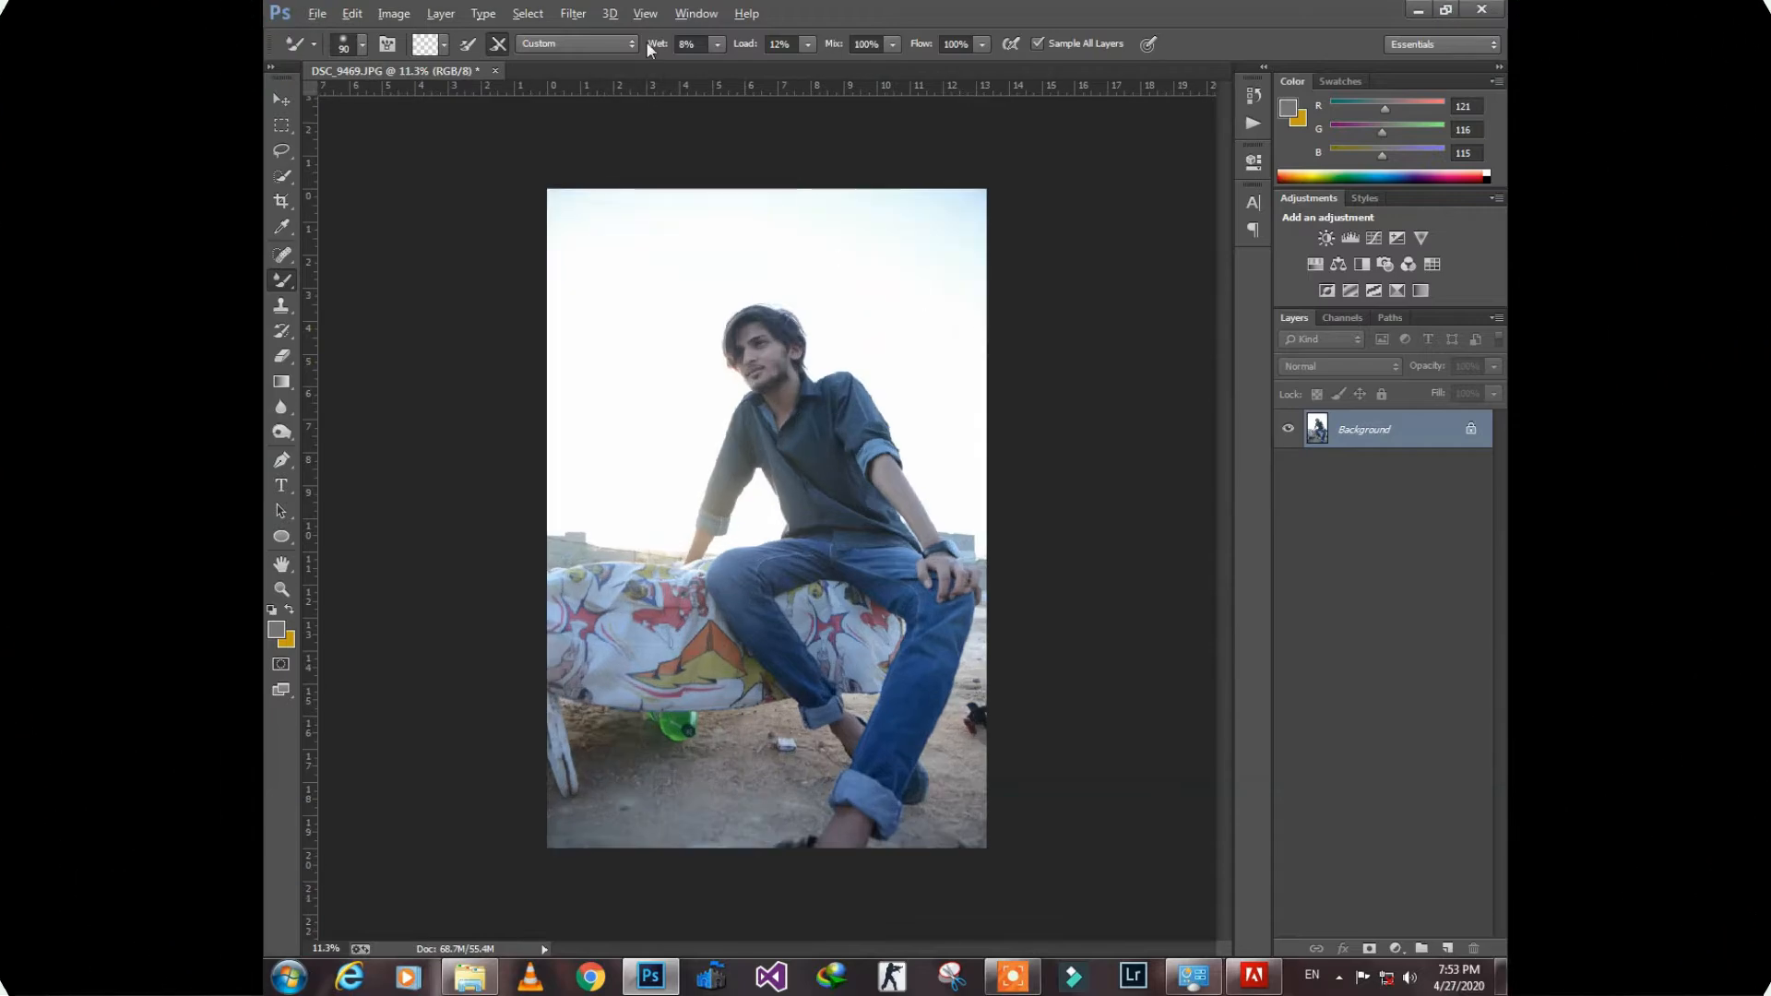
Open the photo in the Camera Raw filter and set Highlights -100, Shadows +27, Whites +29 and Blacks -60, and raise Clarity
left_click(573, 13)
left_click(627, 131)
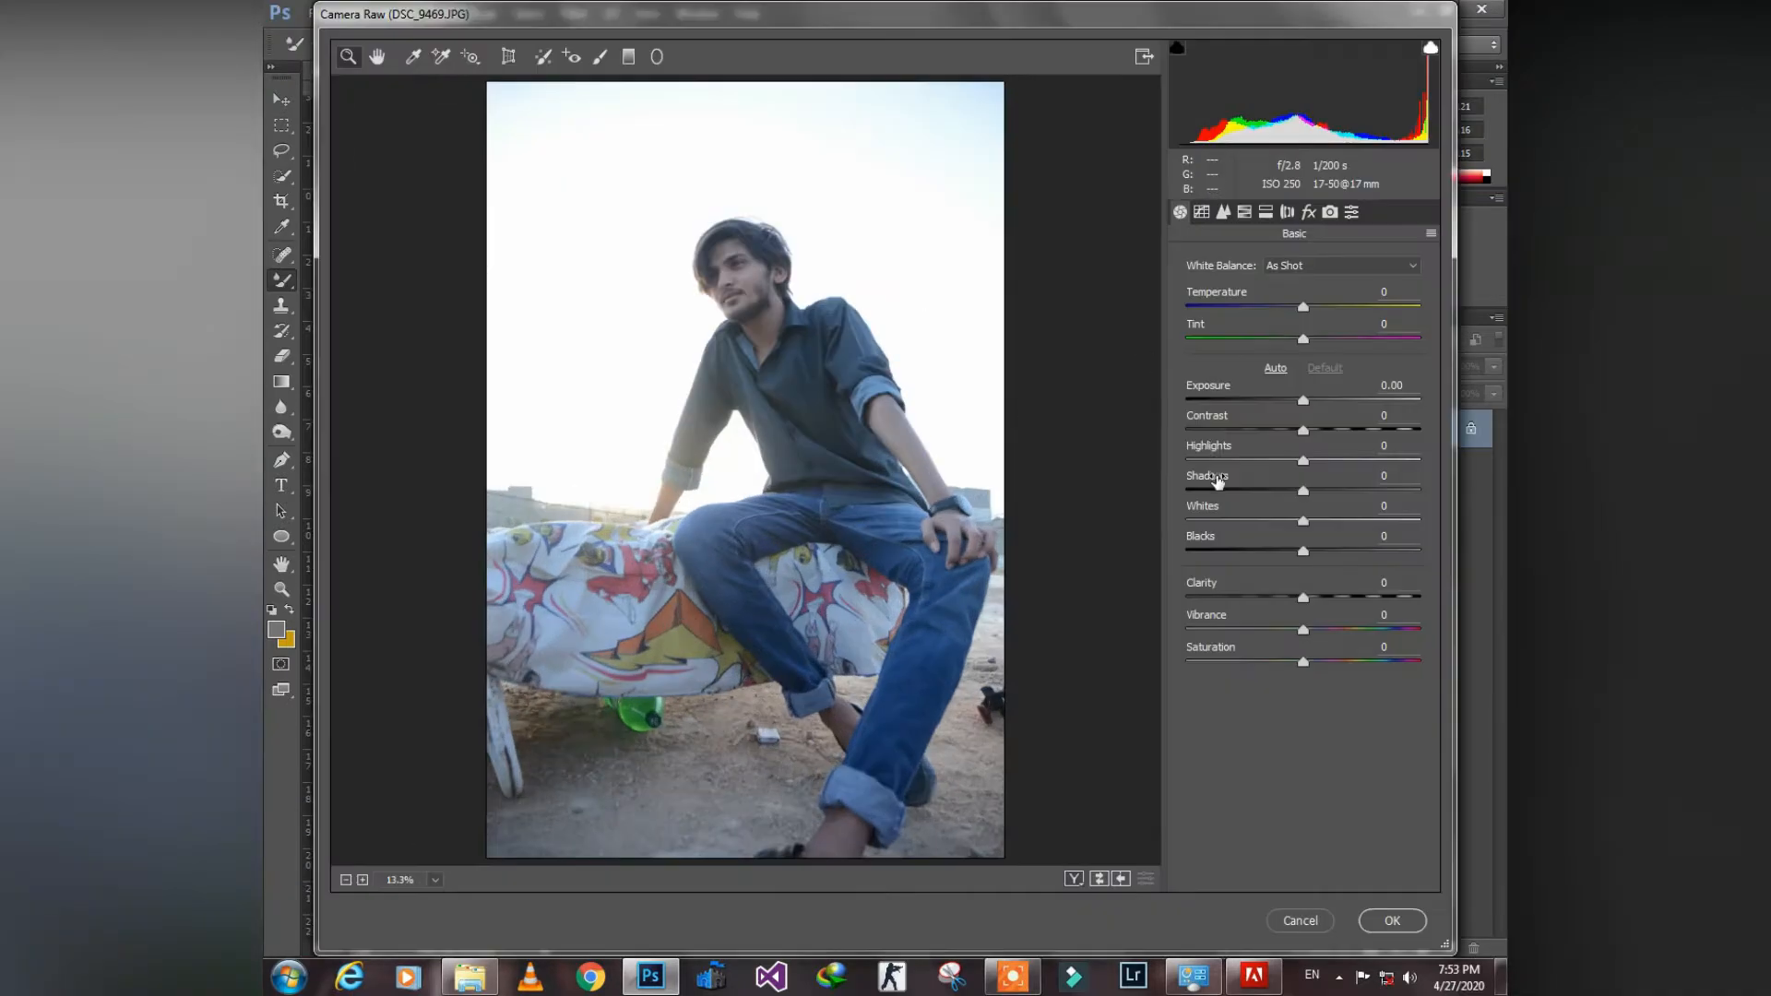
left_click(1205, 459)
left_click_drag(1212, 471, 1184, 471)
mouse_move(1303, 491)
left_mouse_down()
mouse_move(1242, 493)
mouse_move(1334, 493)
left_mouse_up()
left_click_drag(1302, 552, 1338, 527)
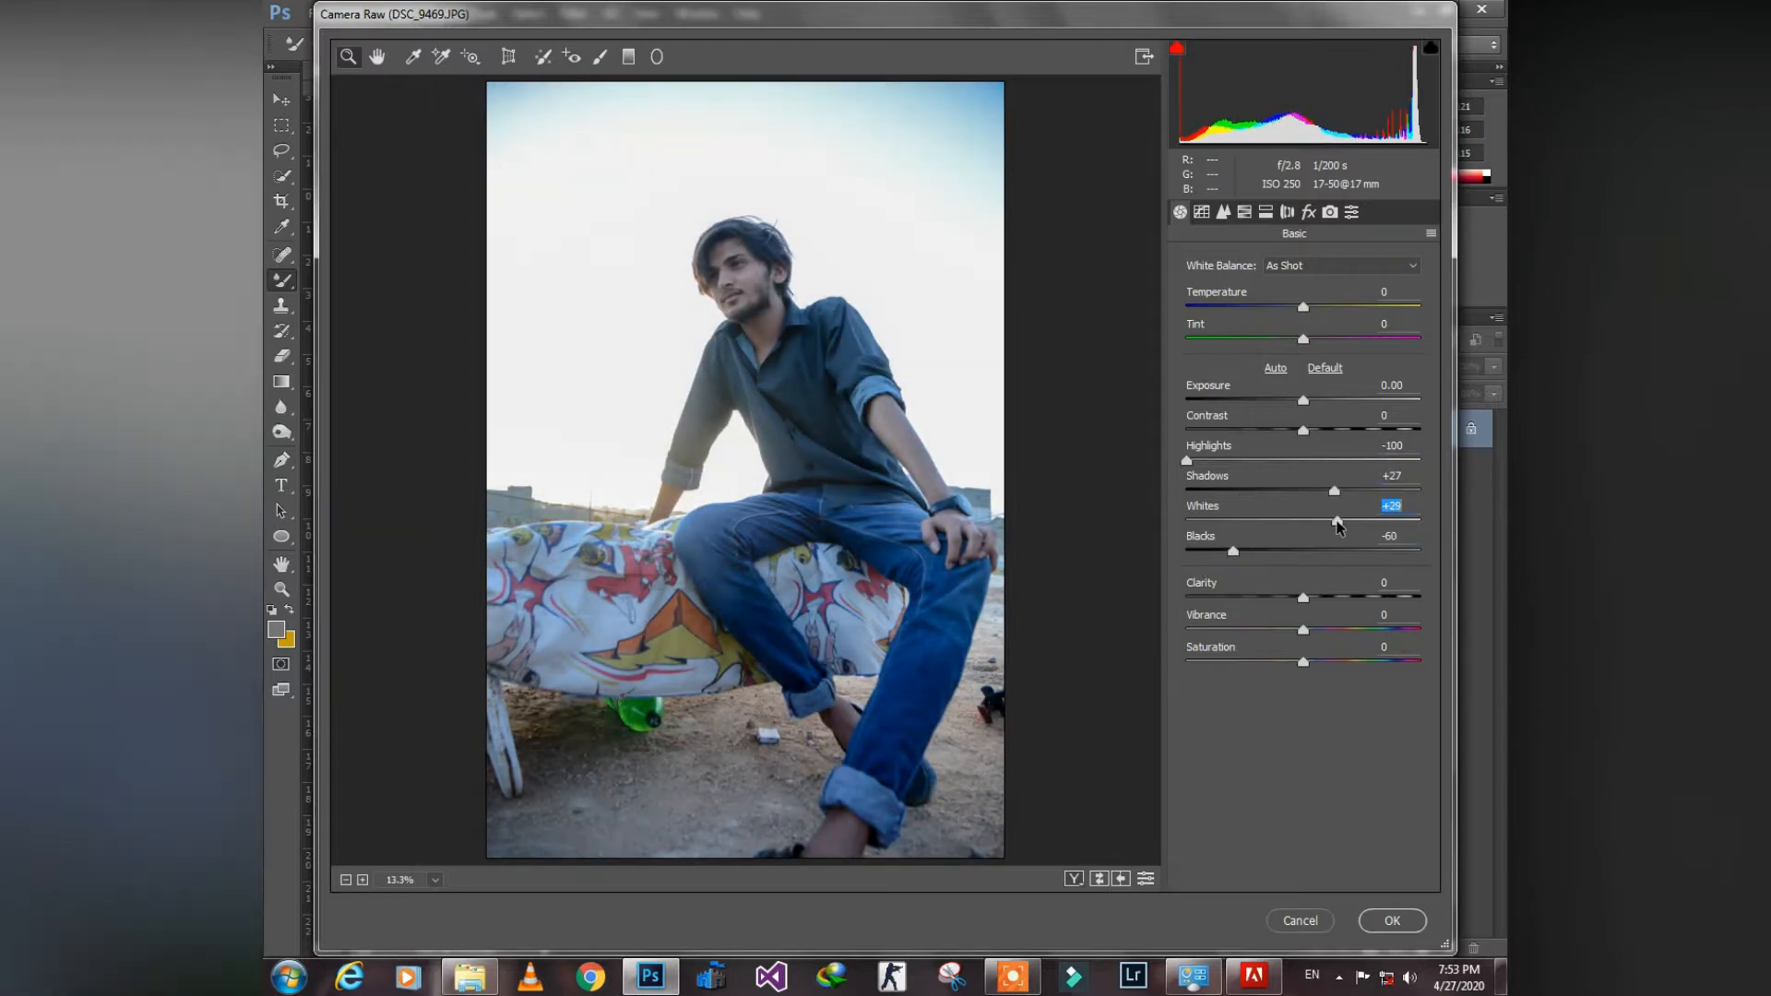
left_click_drag(1303, 597, 1339, 600)
In the HSL adjustments, raise the Blues saturation, adjust the Oranges luminance and the Blues hue slightly, and apply the filter
left_click(1244, 211)
left_click(1236, 289)
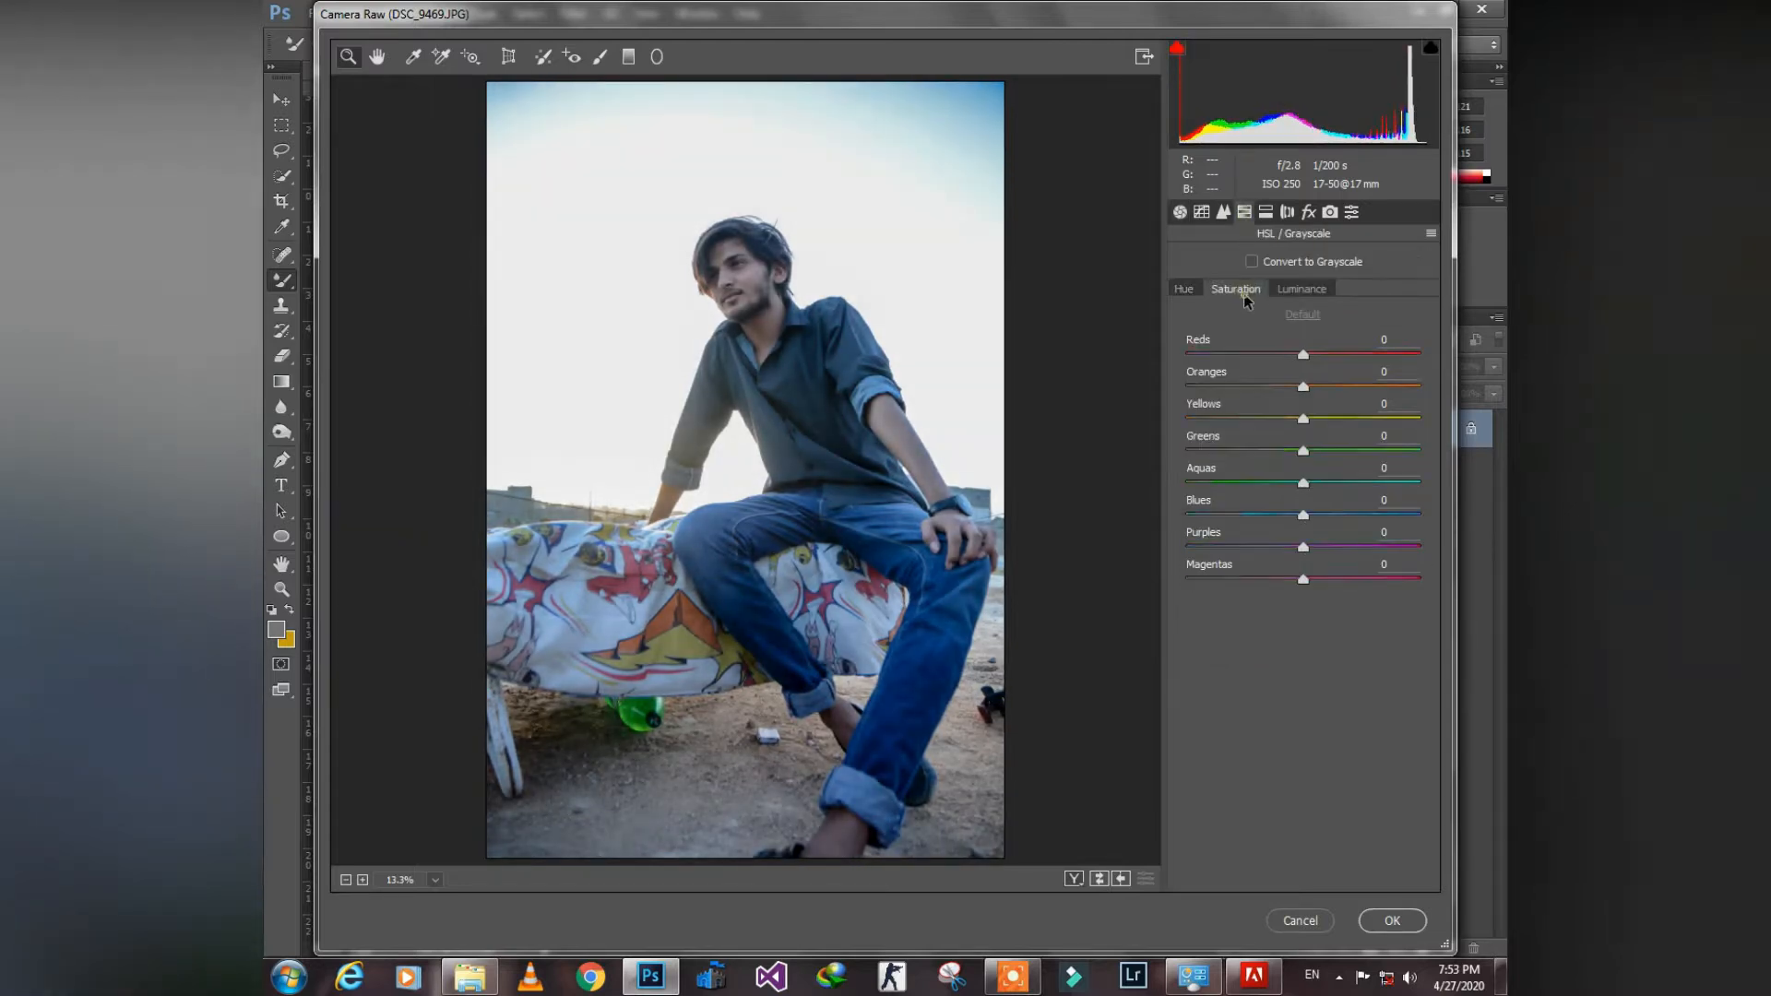
left_click_drag(1303, 514, 1345, 514)
left_click(1303, 292)
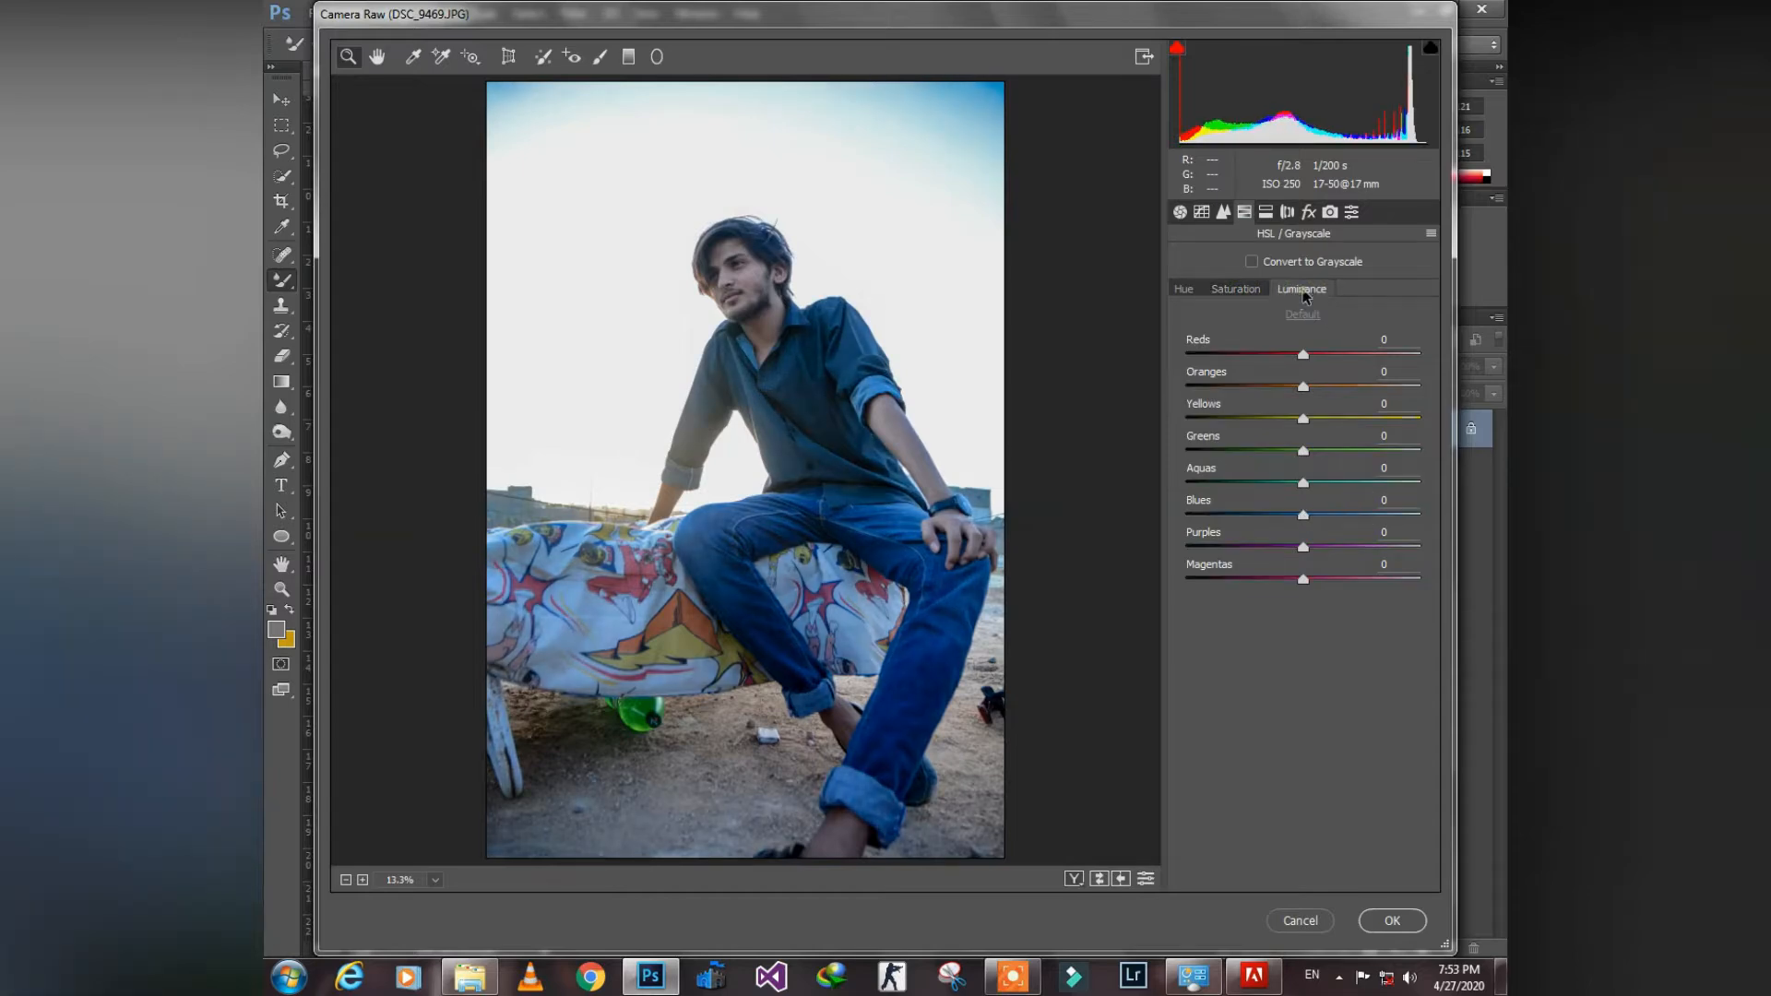
left_click(1304, 386)
left_click(1184, 289)
left_click_drag(1304, 513, 1299, 515)
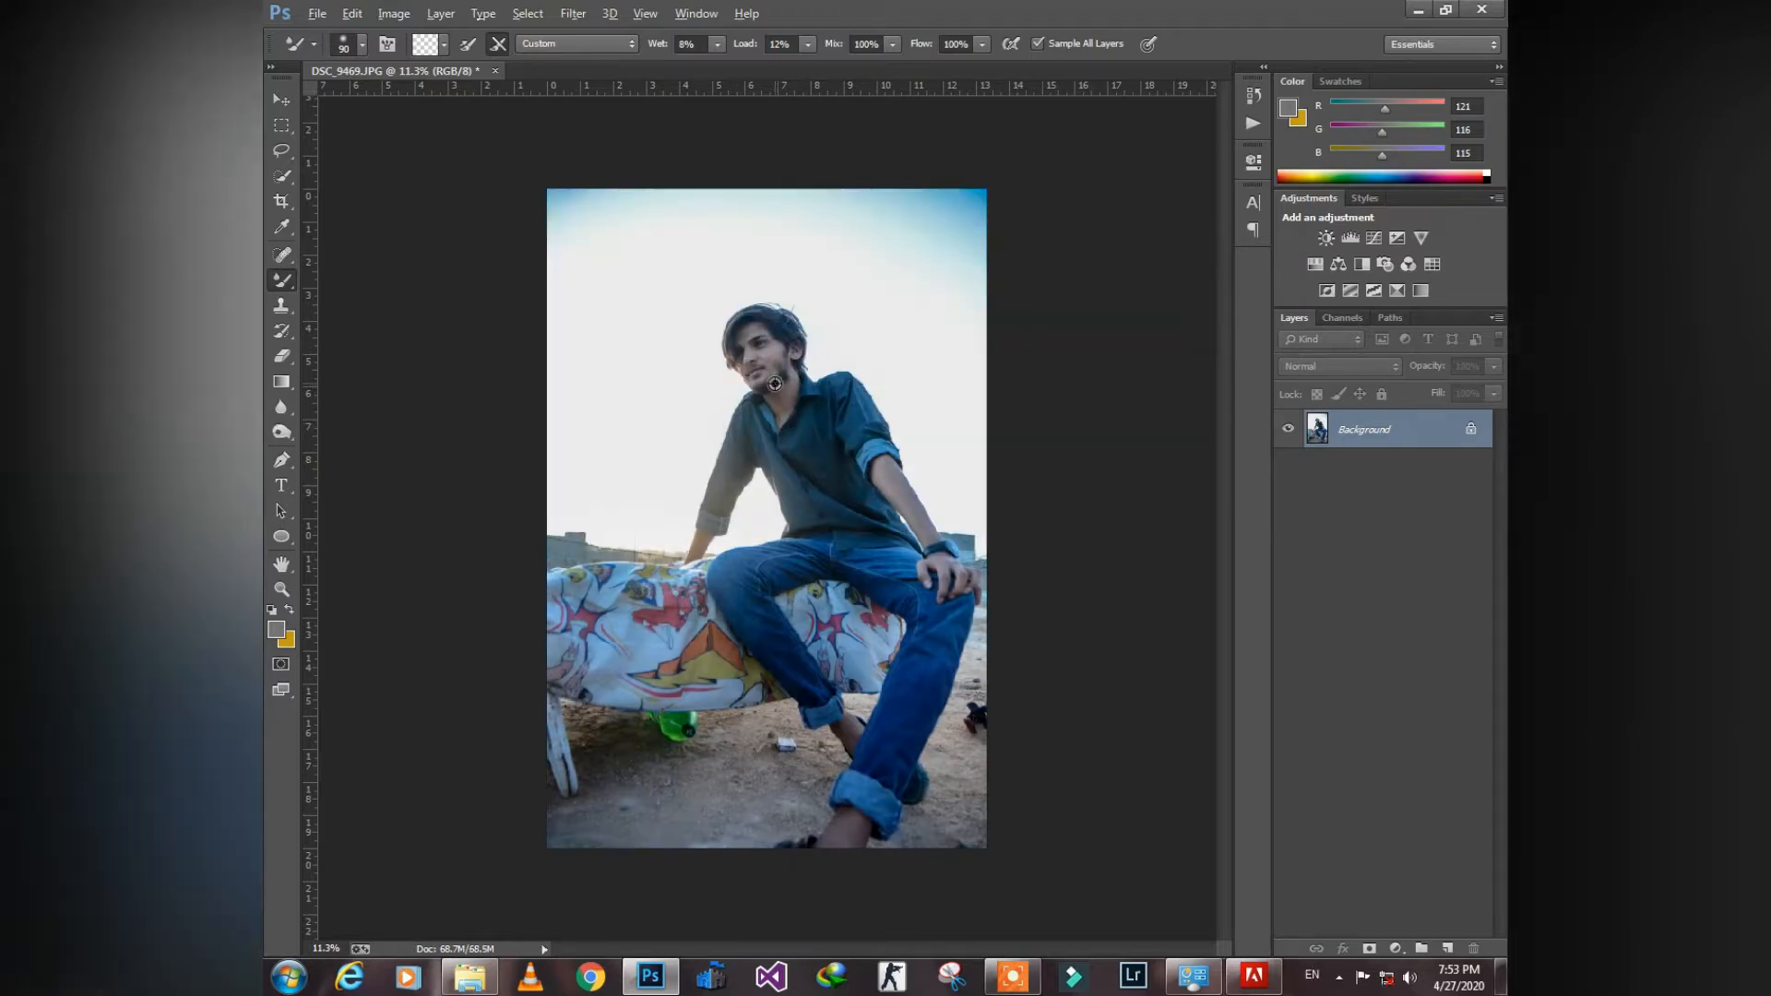
Duplicate the Background layer and apply a High Pass filter with a 10.0-pixel radius to the copy
scroll(785, 393, "up", 3)
scroll(785, 394, "down", 5)
key("ctrl+j")
scroll(785, 394, "up", 1)
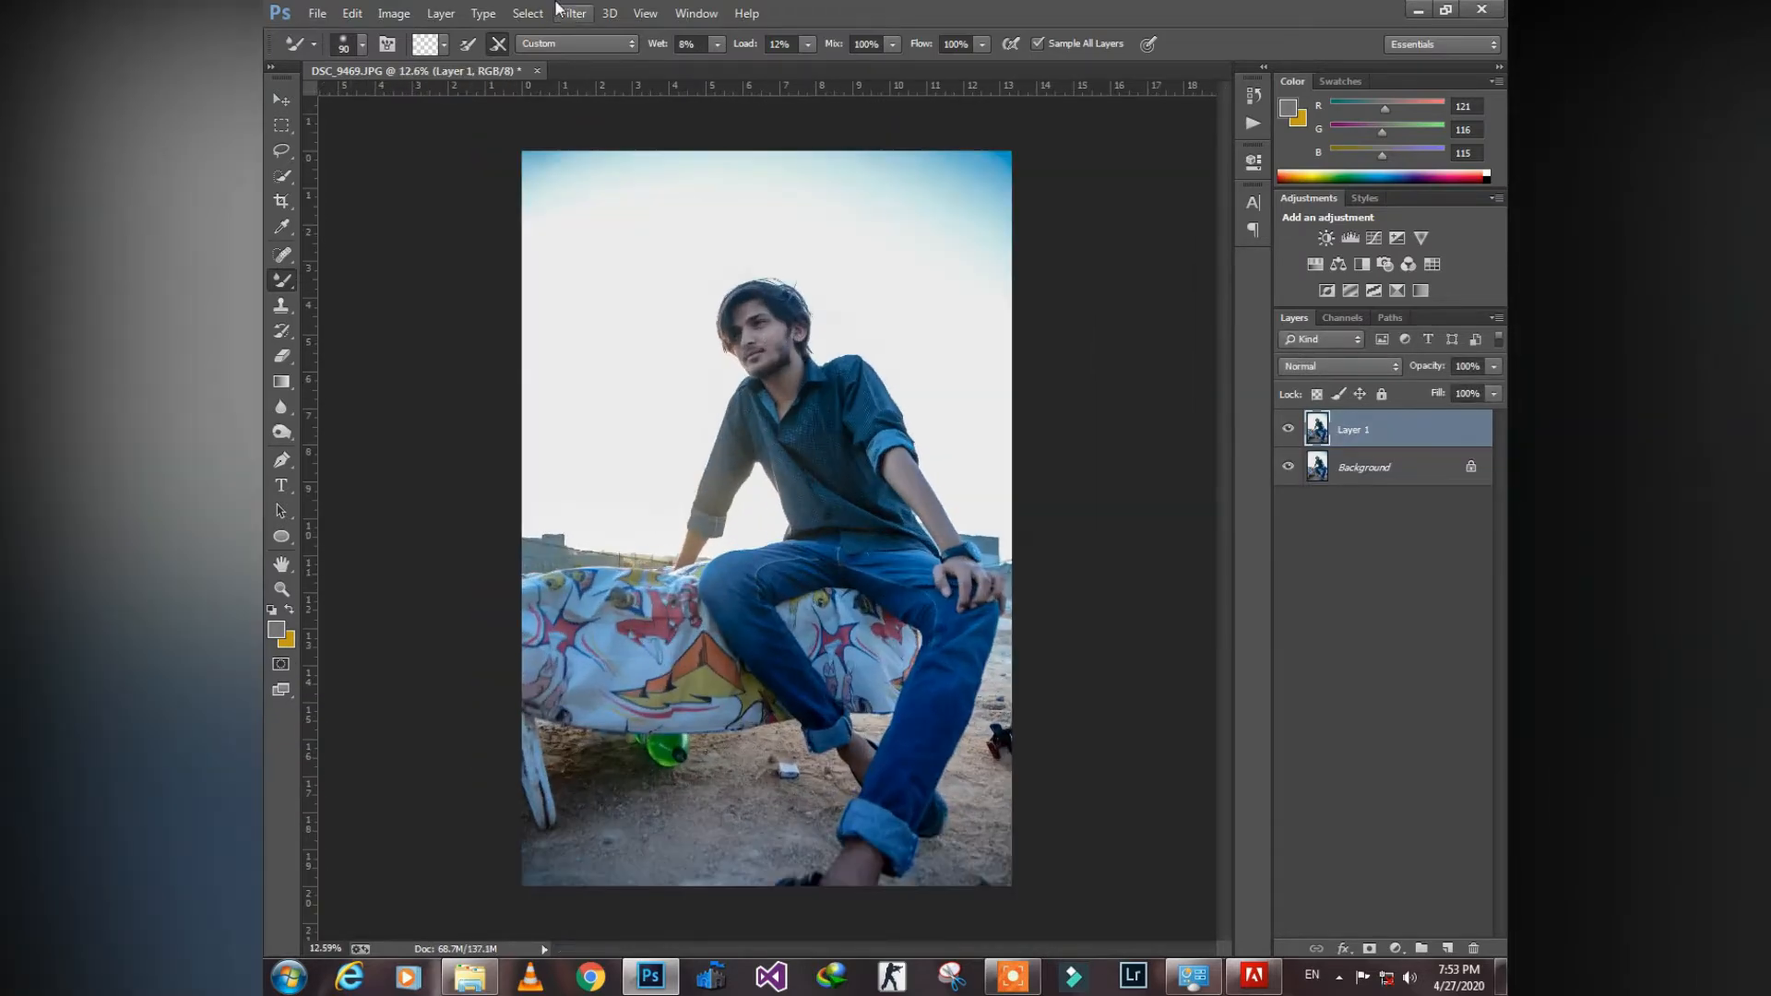
left_click(572, 13)
mouse_move(793, 376)
left_click(874, 400)
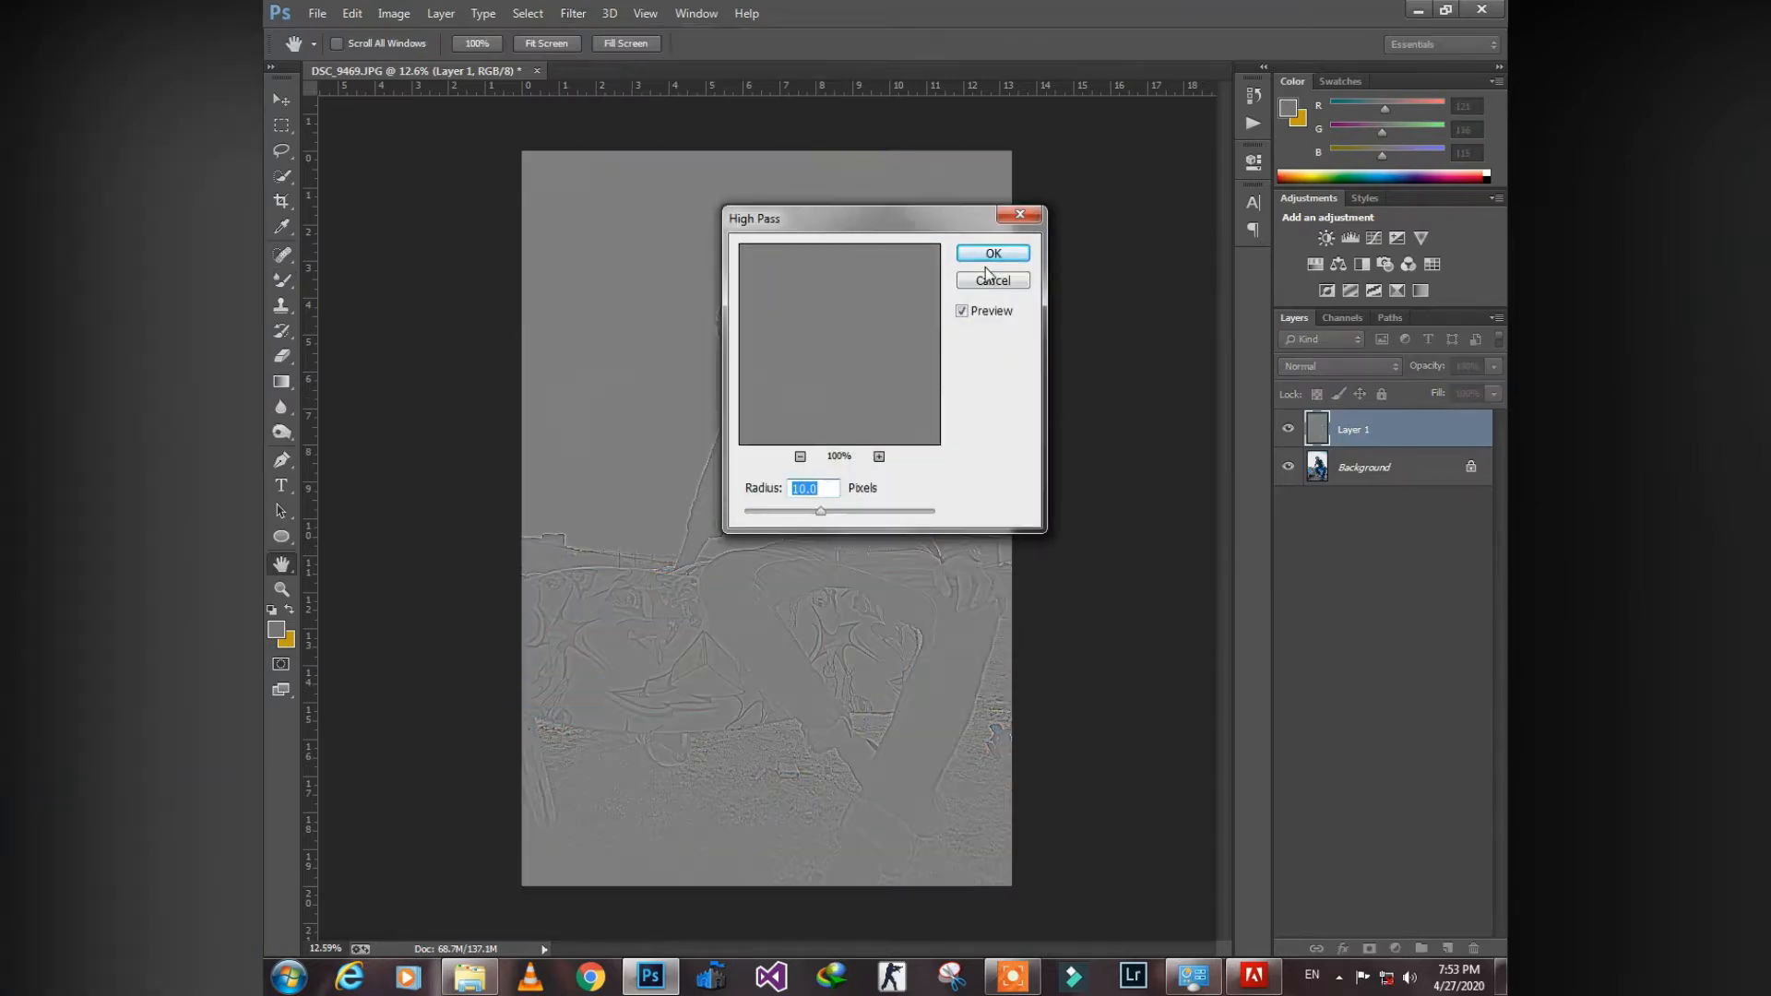
key("Return")
Try blend modes on the High Pass layer, settle on Soft Light, and open its opacity setting
left_click(1335, 366)
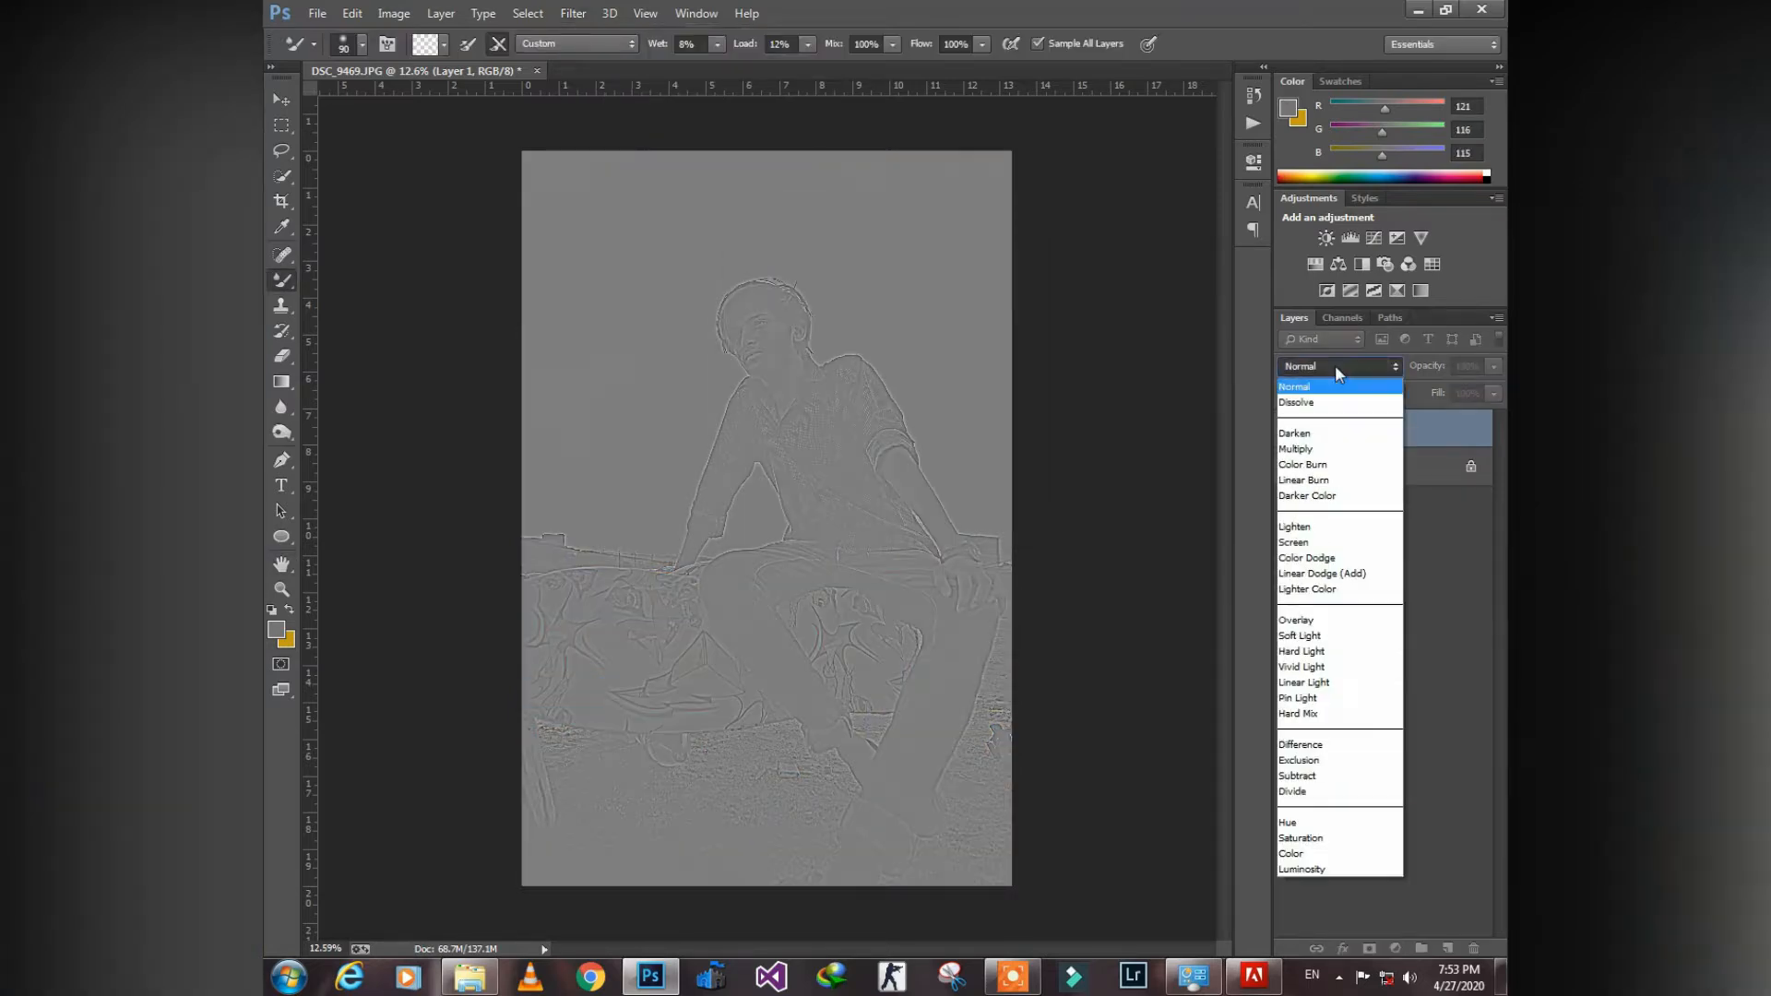
left_click(1304, 574)
key("Down")
key("Down")
key("Down")
key("Down")
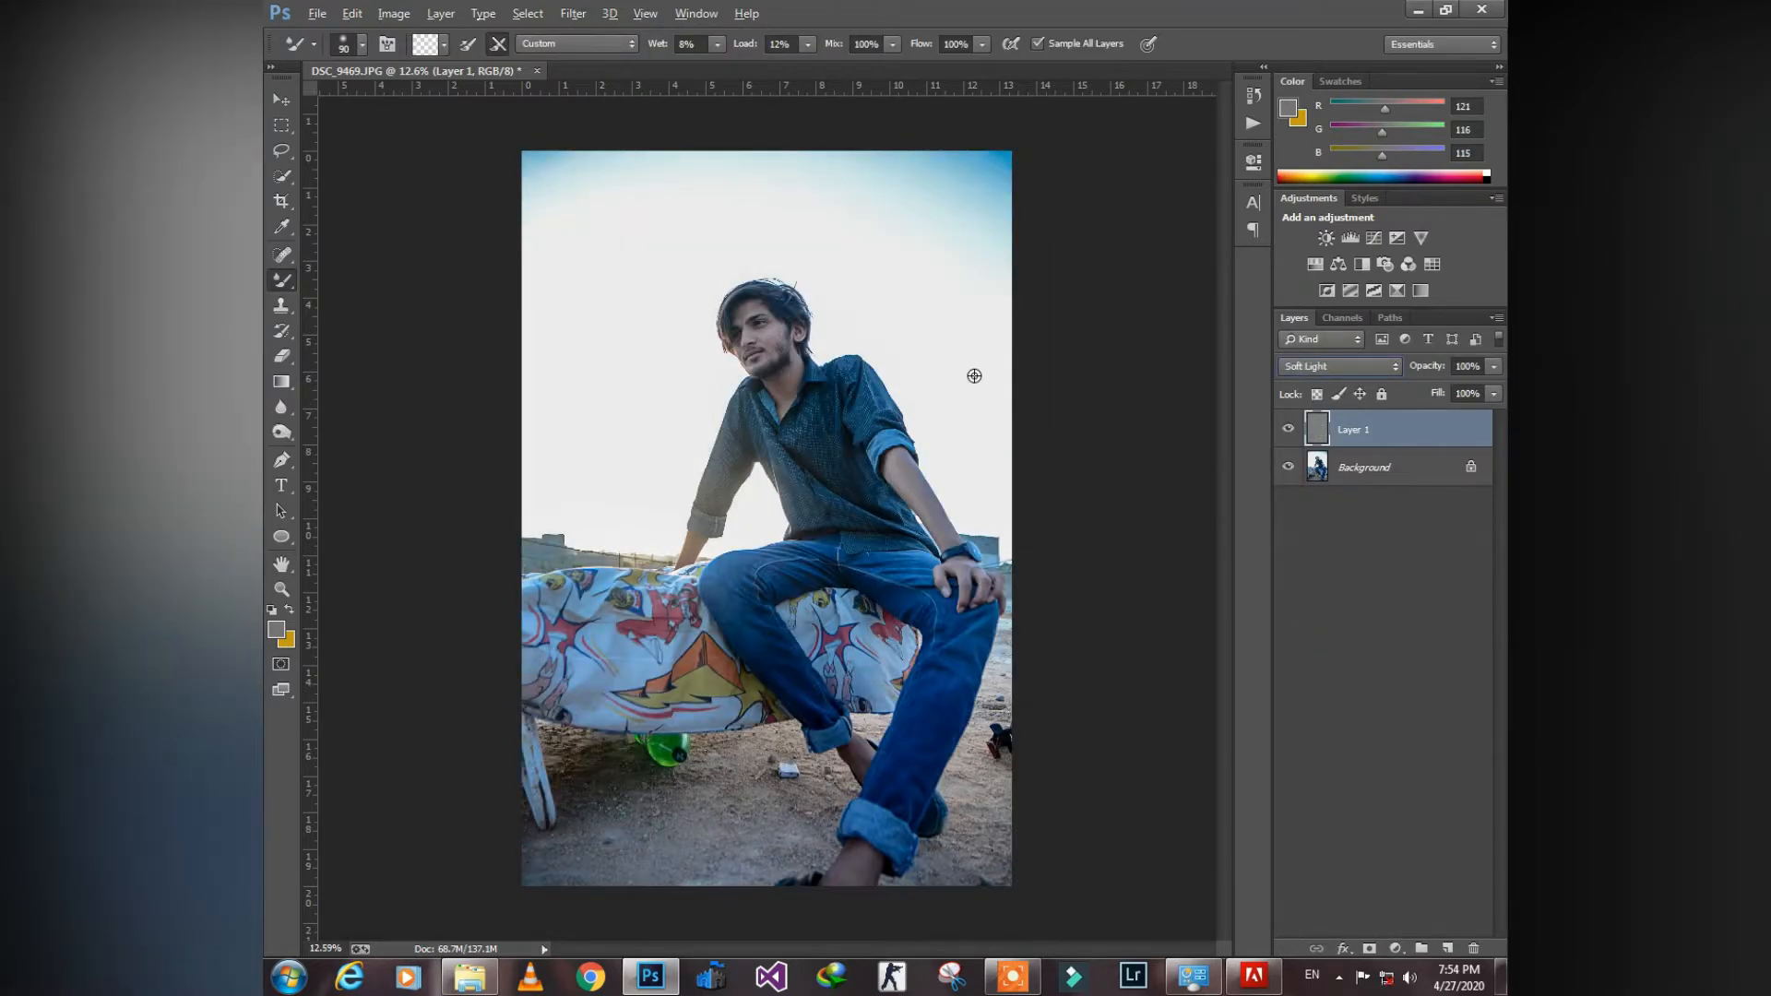
left_click(1340, 366)
left_click(1322, 638)
left_click(1495, 367)
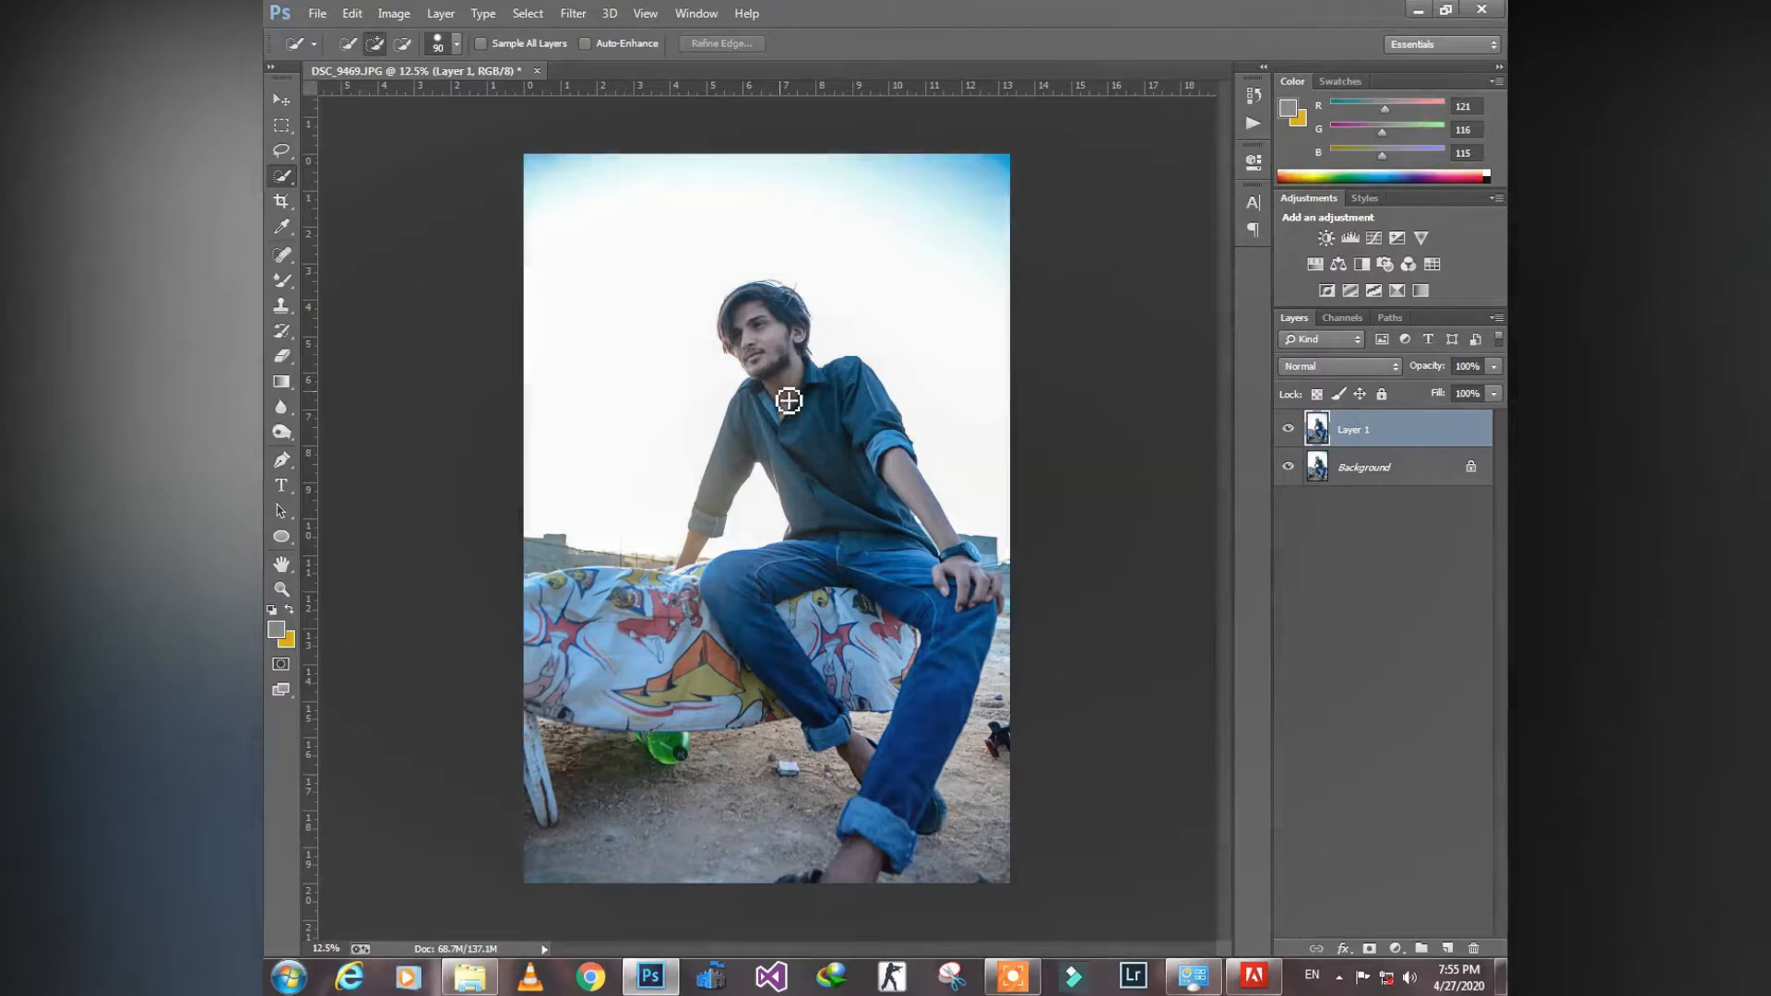
Quick-select the man's face, neck, arms and hands, and in Camera Raw set Clarity to about +28 with slightly raised Contrast and Vibrance
mouse_move(788, 401)
left_mouse_down()
mouse_move(758, 319)
mouse_move(797, 329)
mouse_move(940, 520)
mouse_move(996, 600)
mouse_move(972, 617)
mouse_move(1011, 612)
mouse_move(976, 565)
left_mouse_up()
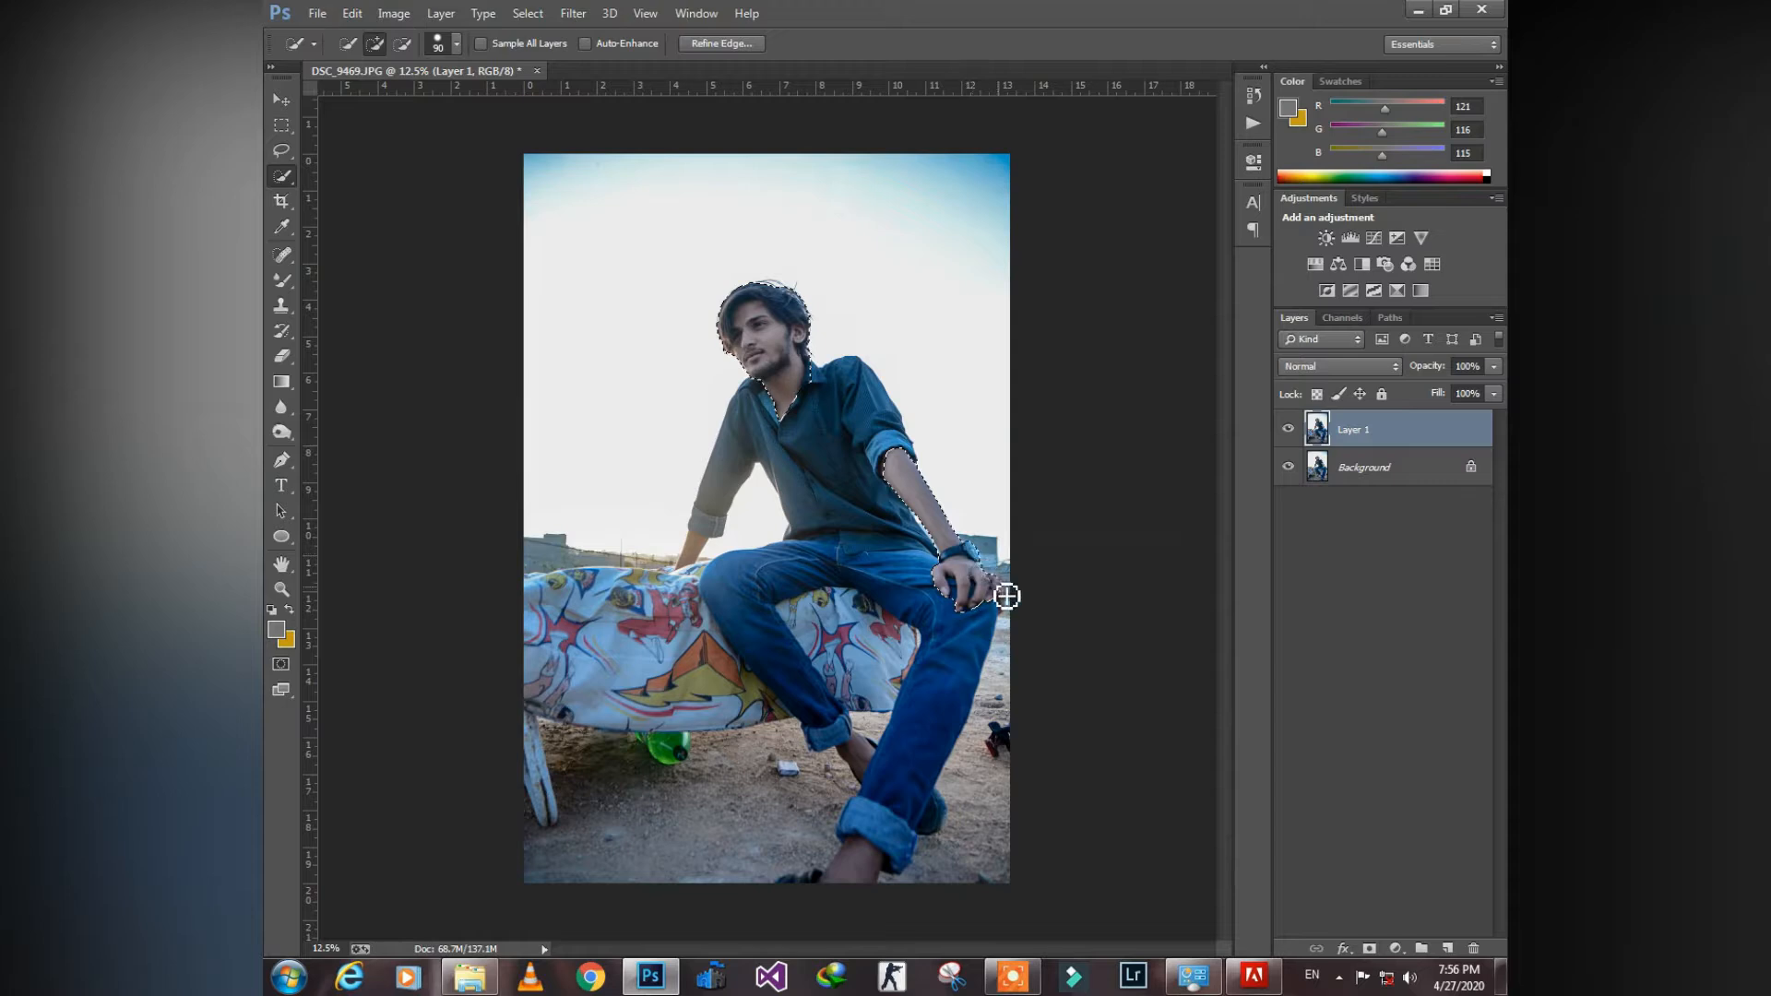
left_click_drag(691, 551, 700, 560)
left_click(583, 17)
left_click(611, 127)
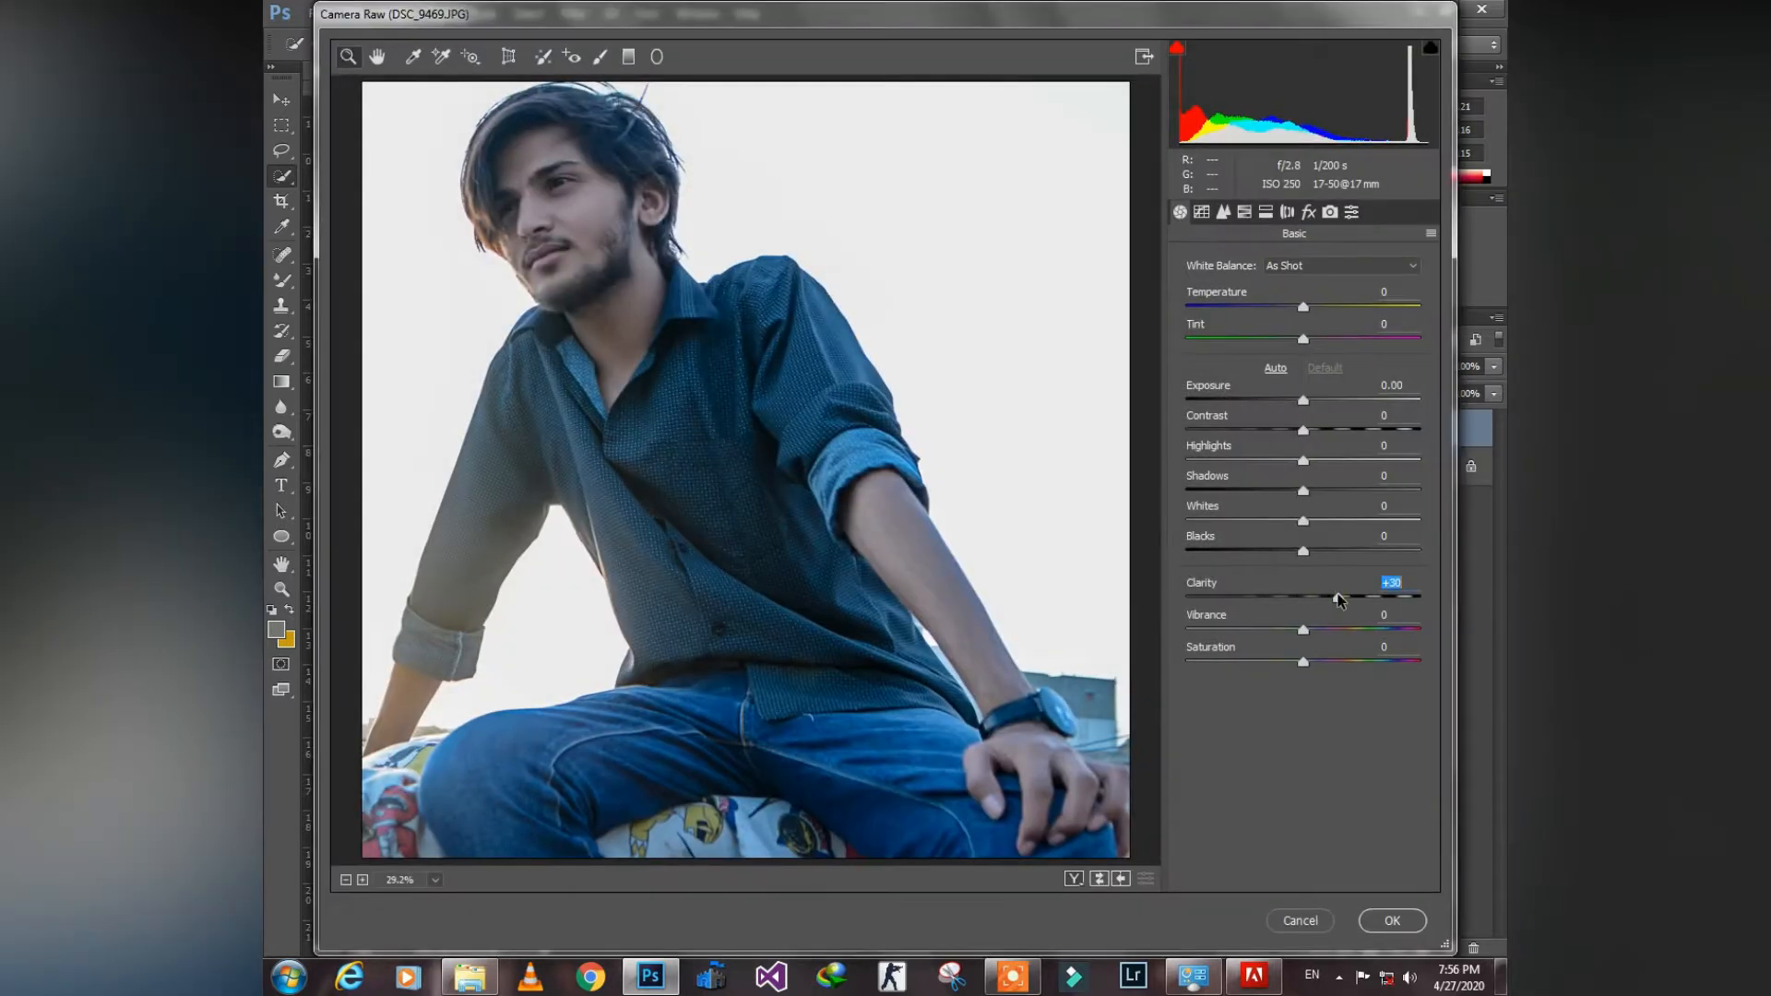
left_click_drag(1362, 595, 1336, 596)
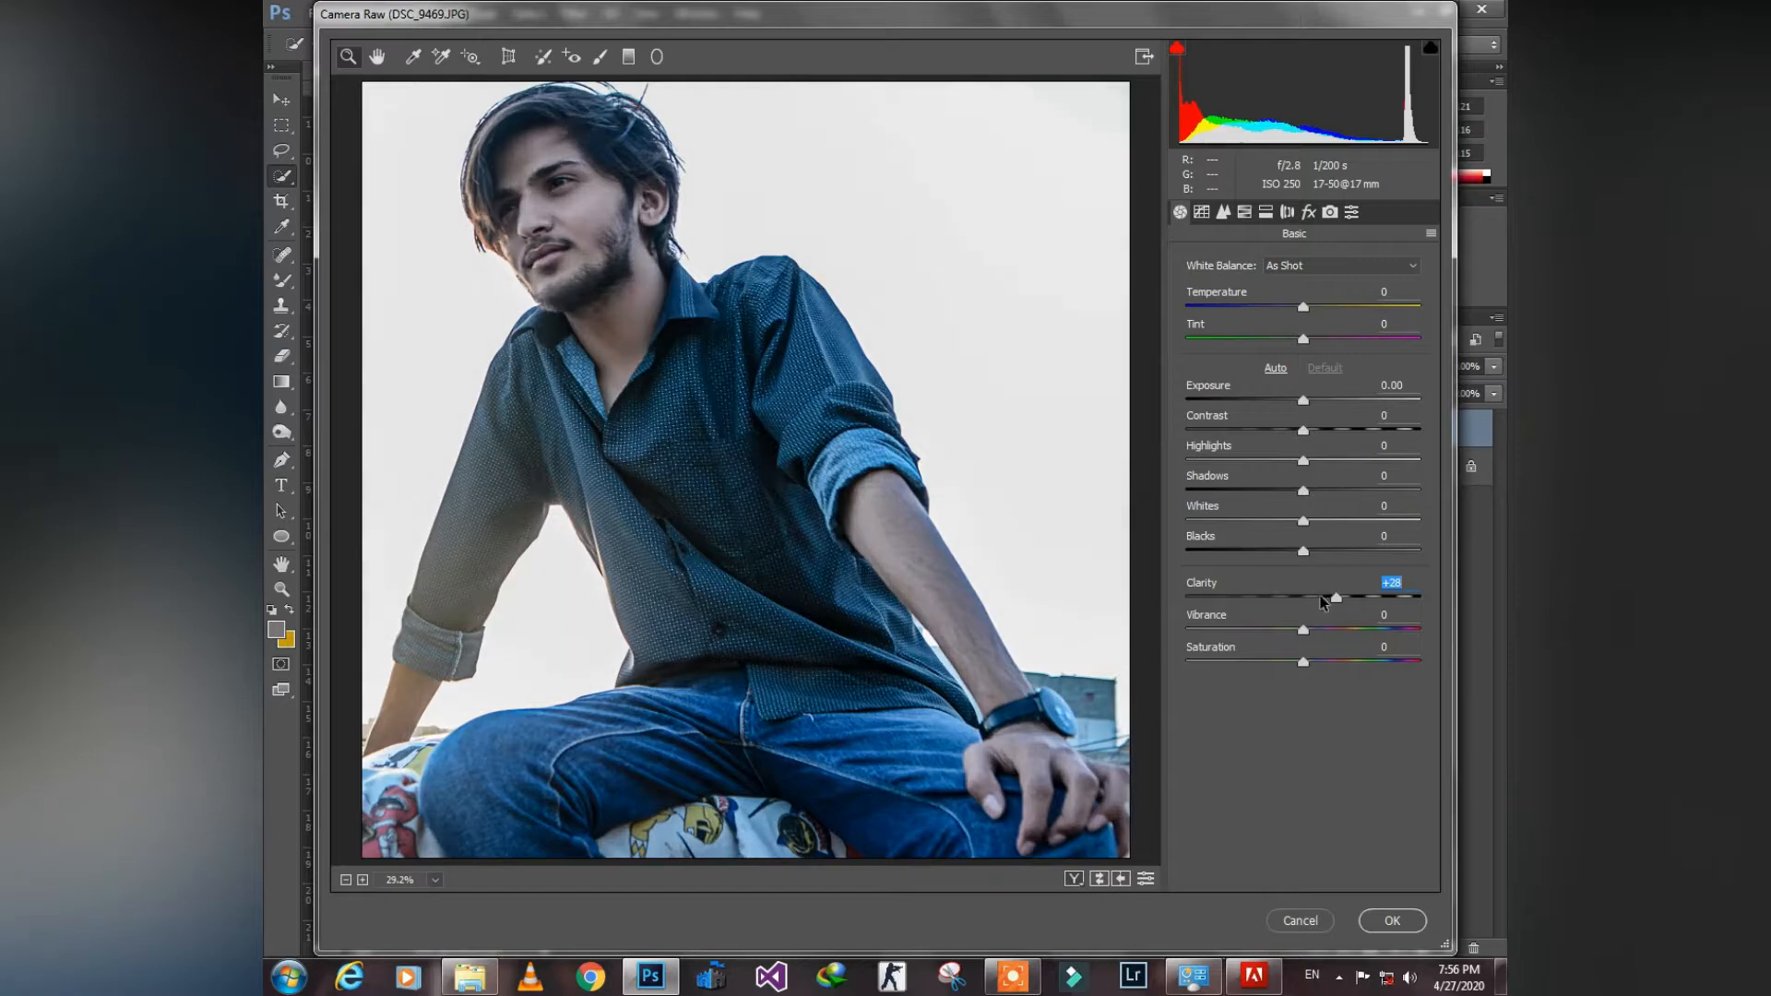
mouse_move(1303, 430)
left_mouse_down()
mouse_move(1329, 433)
mouse_move(1313, 431)
left_mouse_up()
mouse_move(1336, 597)
left_mouse_down()
mouse_move(1306, 631)
mouse_move(1338, 632)
left_mouse_up()
Set the skin selection's HSL saturation to Reds +25, Oranges +17 and Yellows +38, and apply the filter
left_click(1244, 211)
left_click(1235, 289)
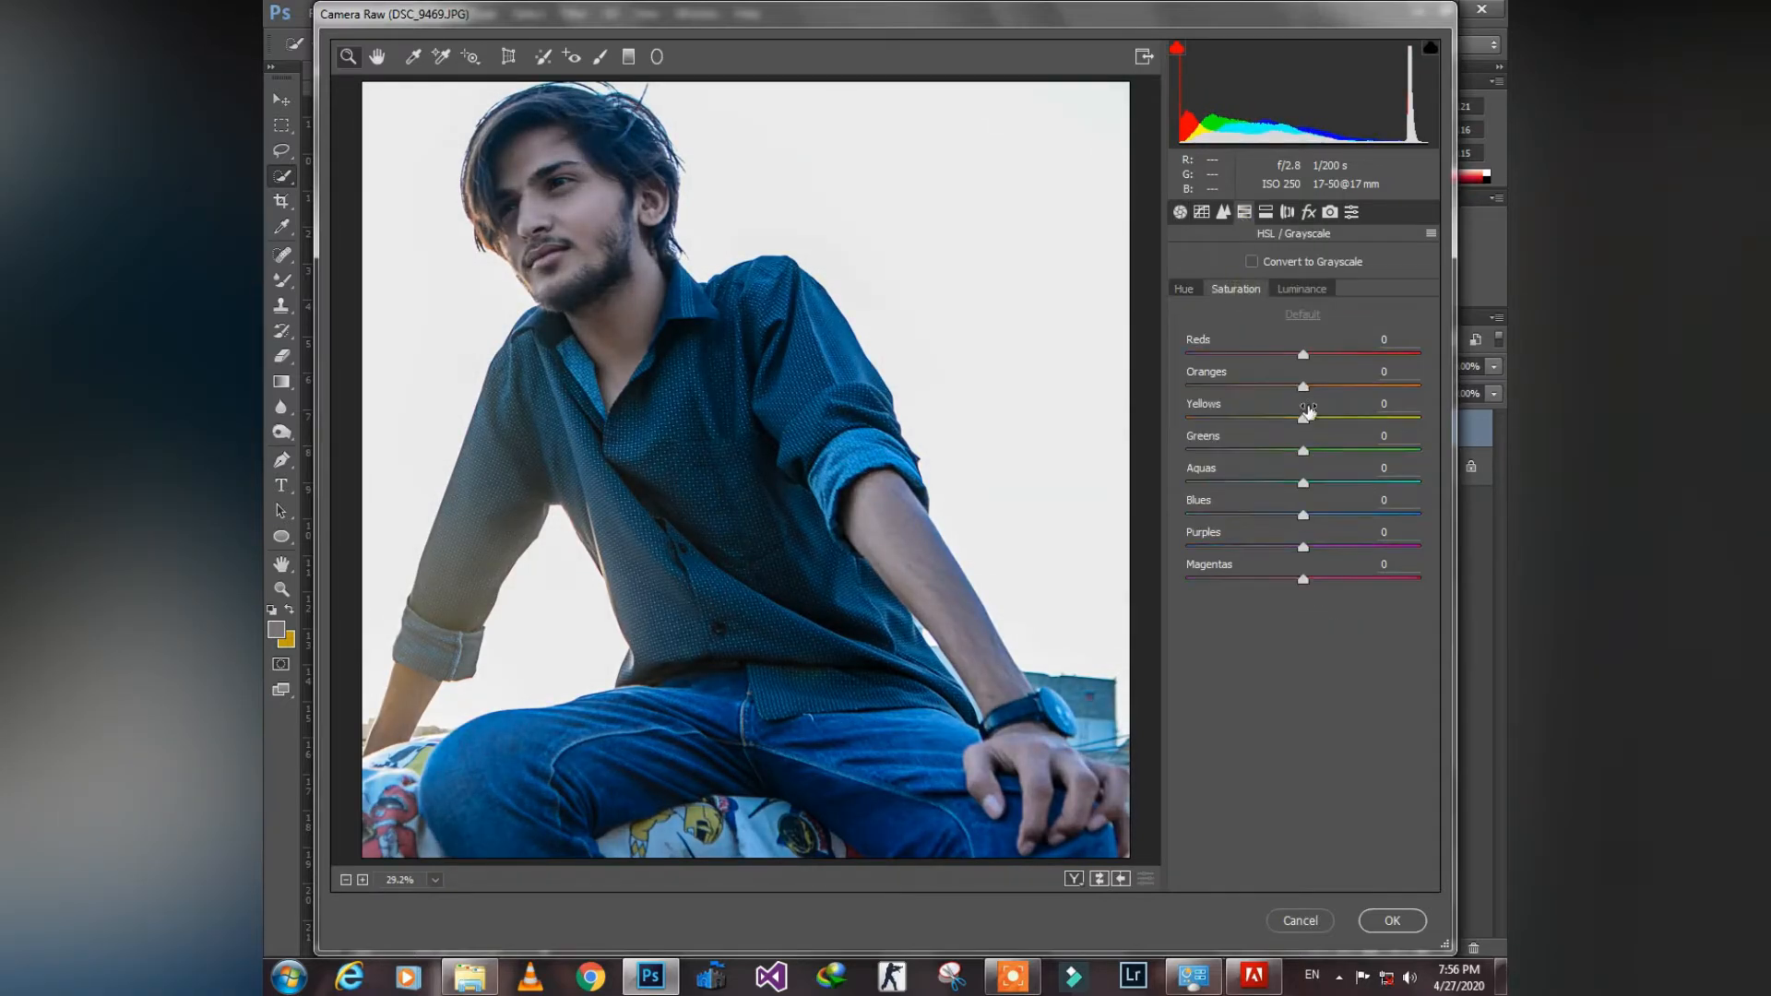
left_click_drag(1317, 425, 1348, 420)
left_click_drag(1308, 353, 1331, 356)
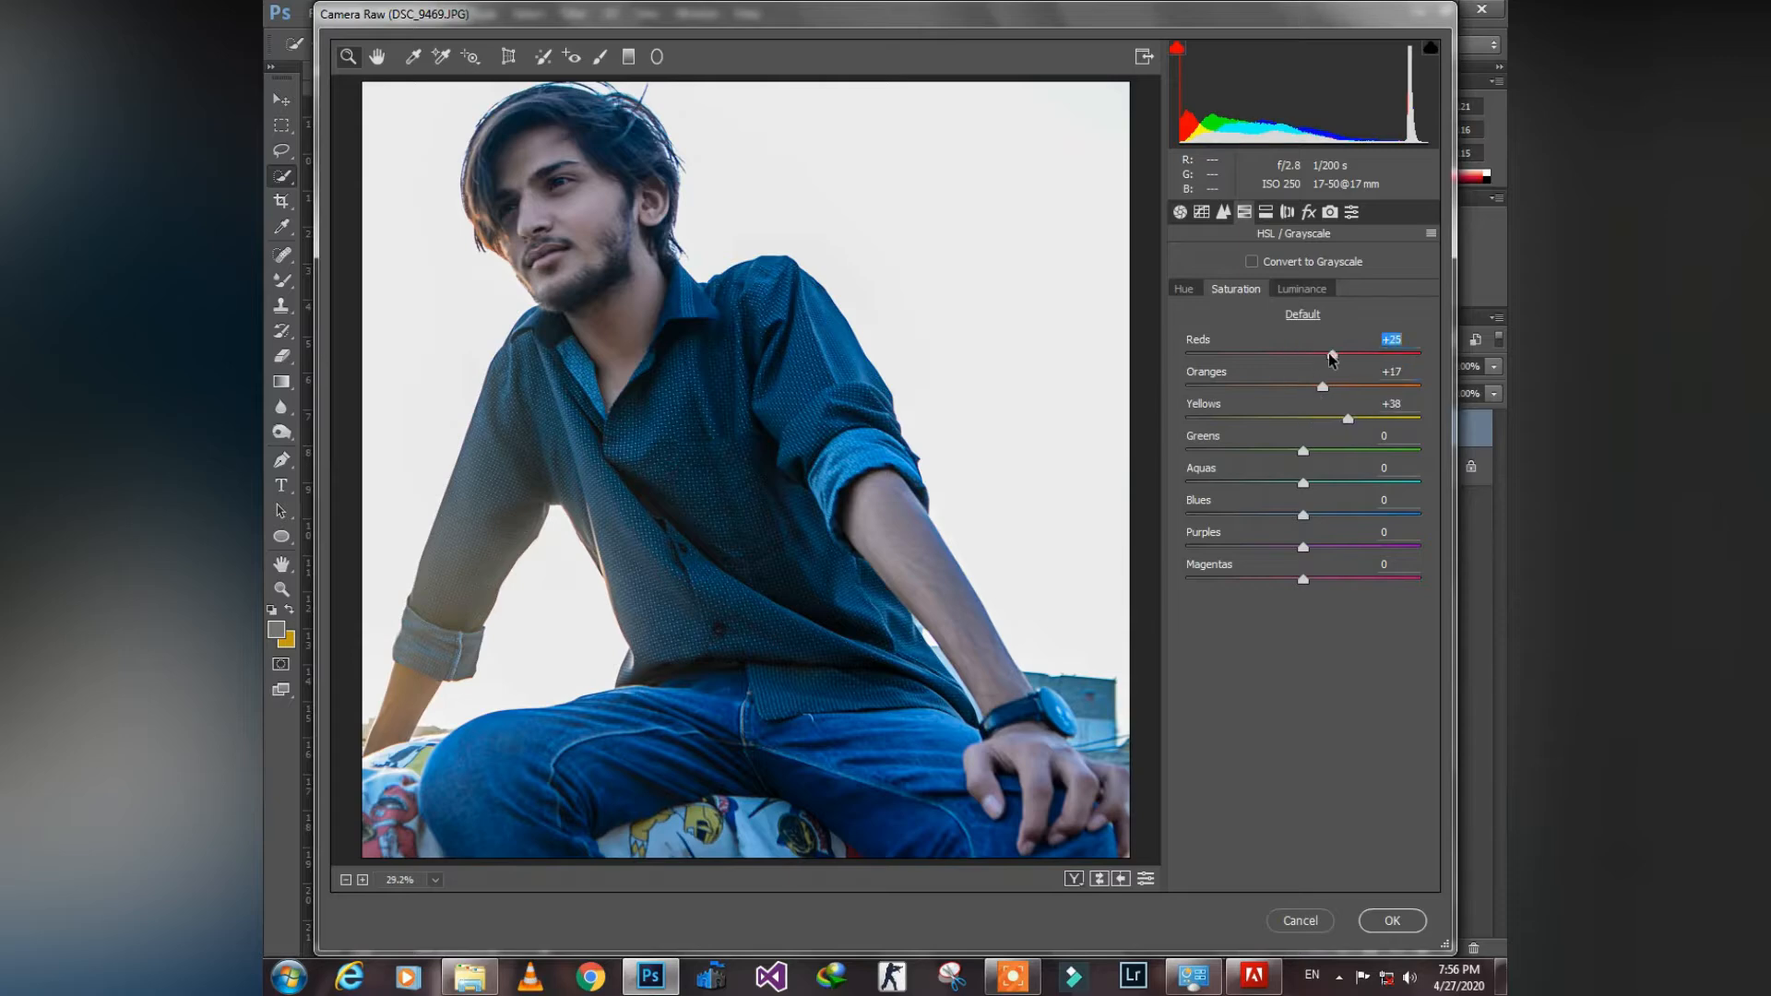
left_click(1389, 919)
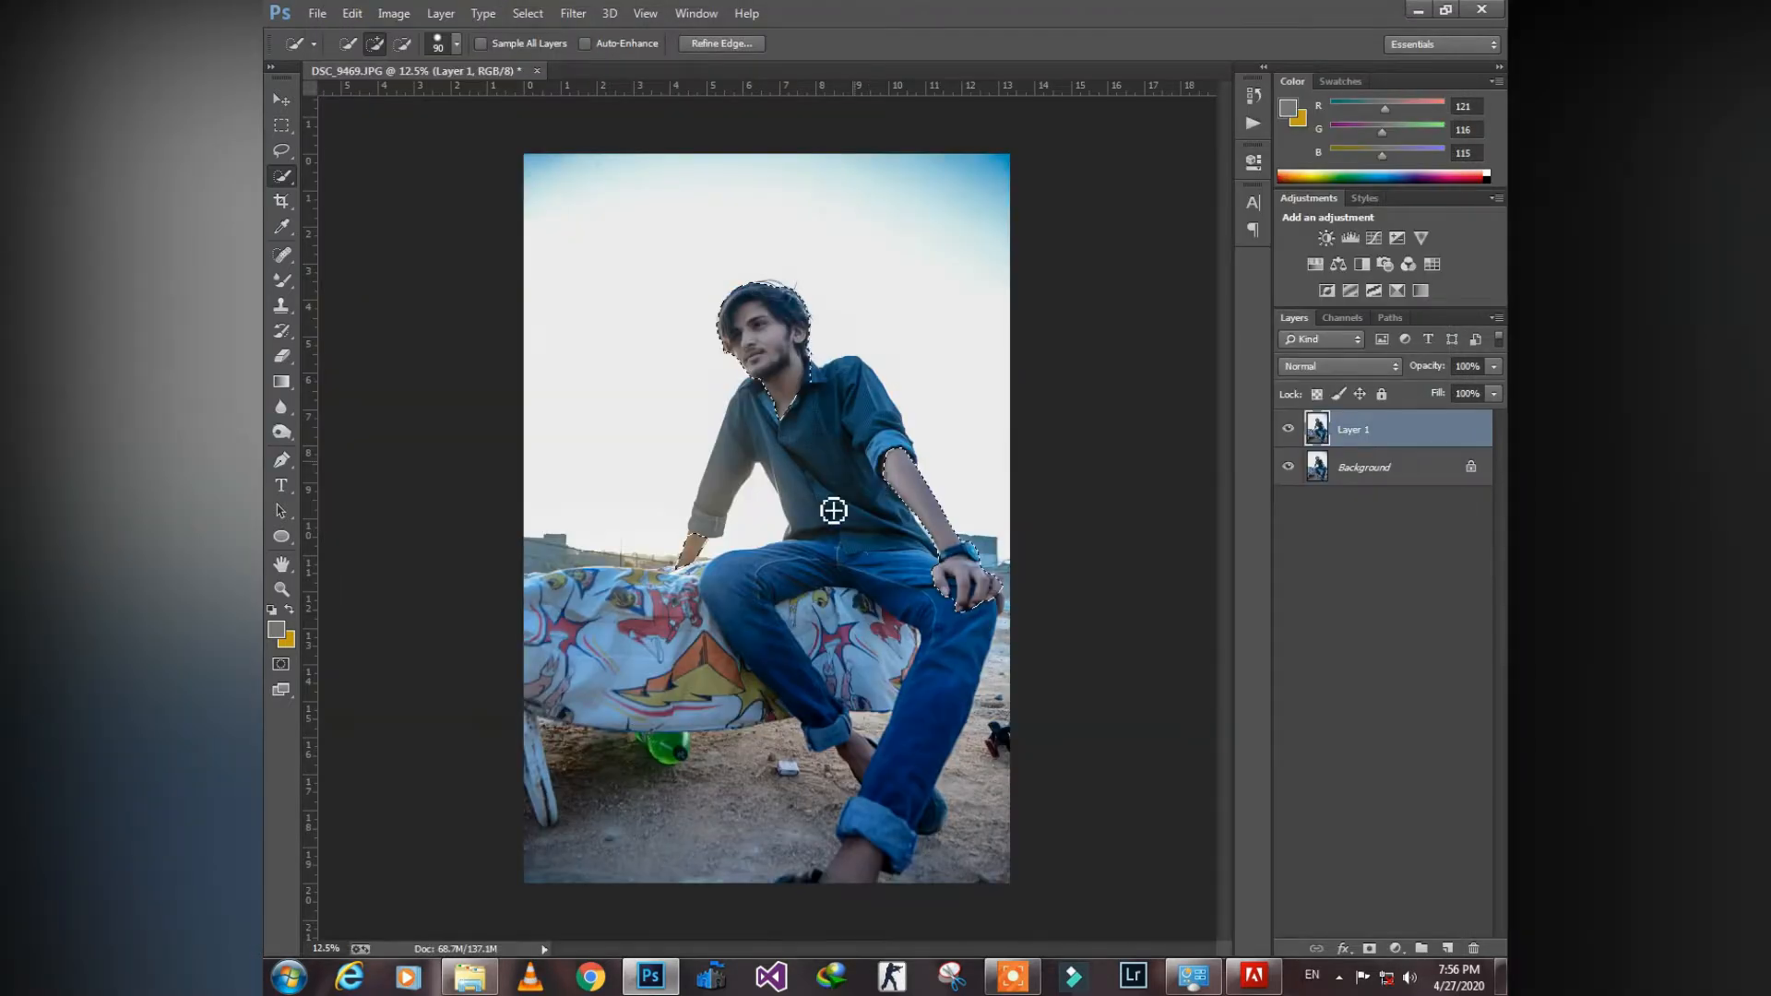
Apply Selective Color to the skin selection with Reds Cyan at about -35%, an adjusted Reds Black, and Blacks Black at 4%
key("alt+i")
key("j")
key("s")
left_click_drag(1246, 336, 1213, 338)
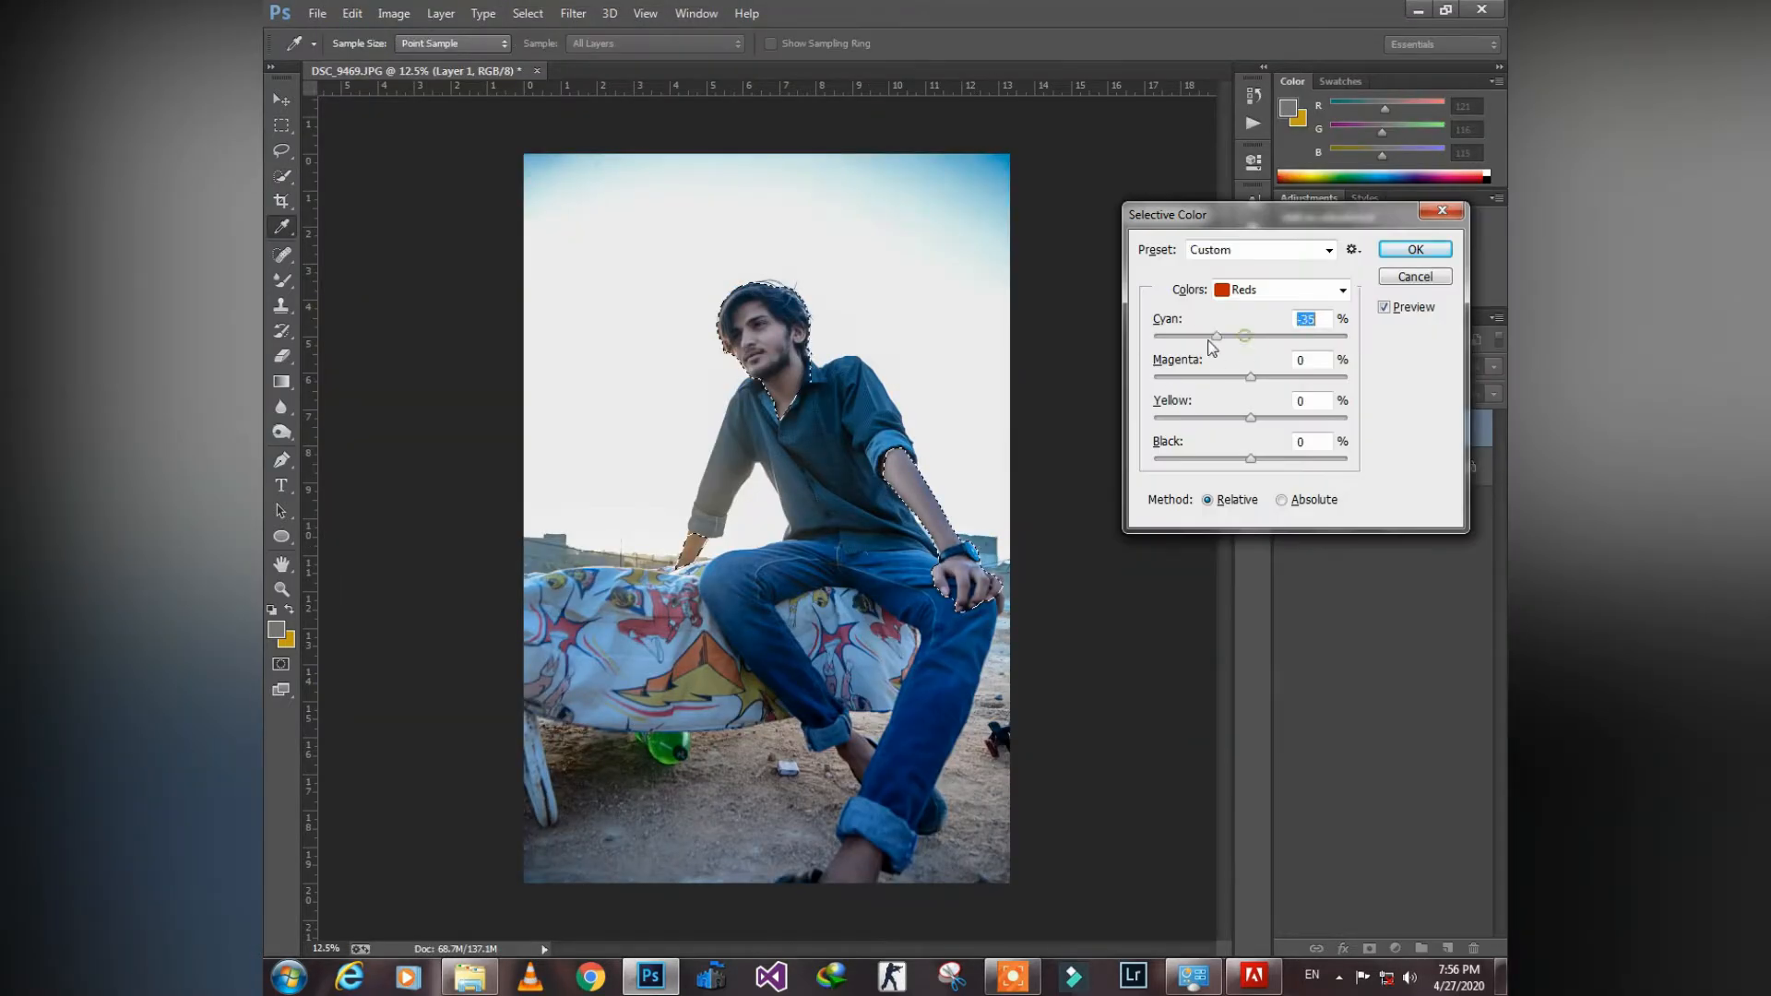
left_click_drag(1252, 458, 1295, 482)
left_click(1261, 287)
left_click(1268, 459)
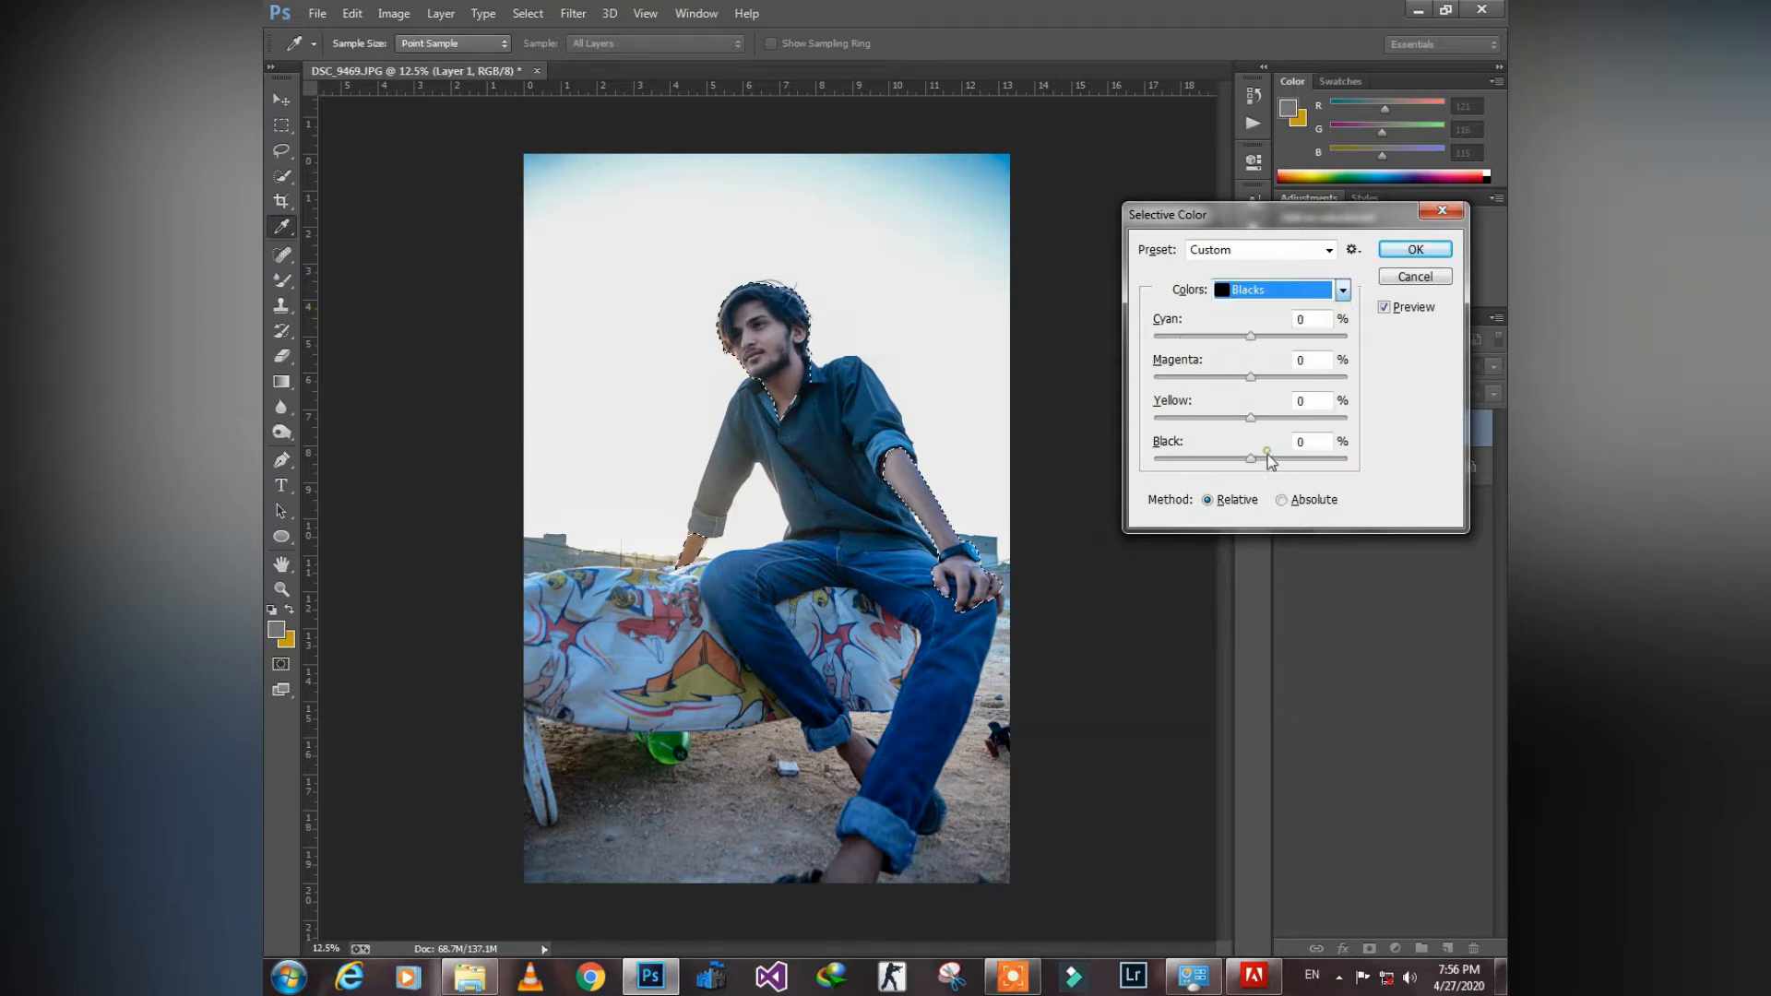
left_click(1267, 457)
type("4")
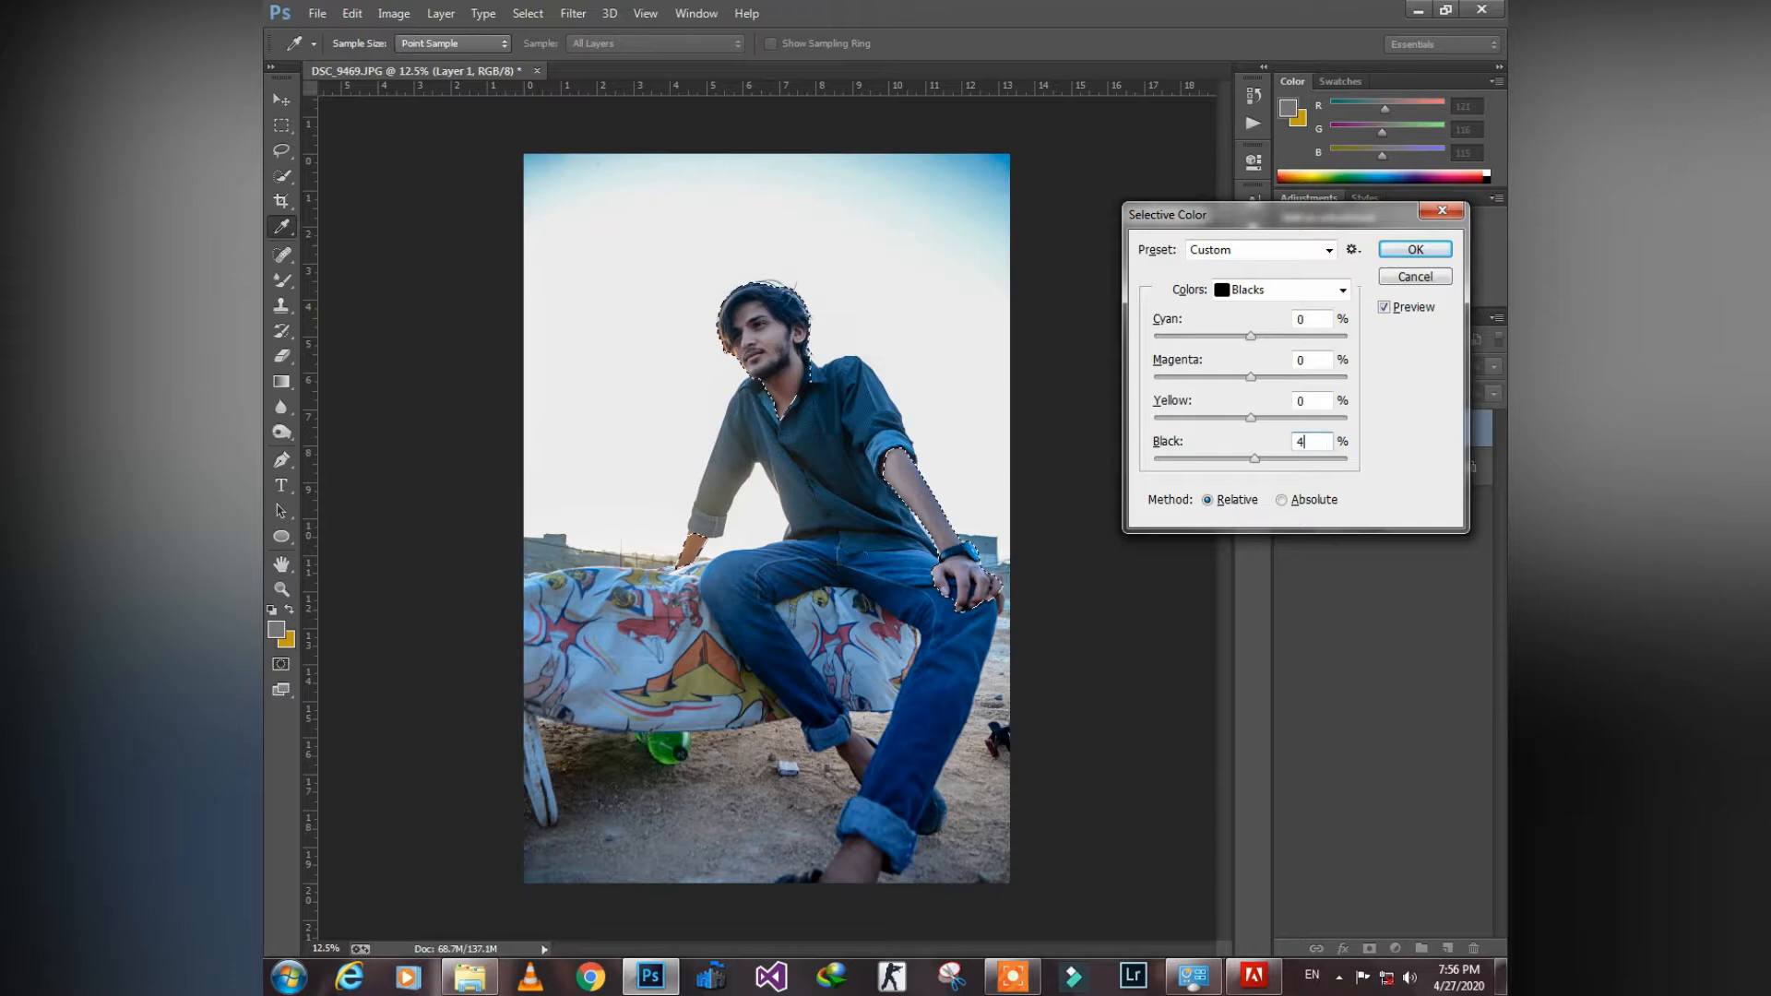
key("Return")
Begin a new quick selection over the shirt front and the sleeve of the arm he leans on, including its cuff
key("w")
scroll(788, 365, "up", 3)
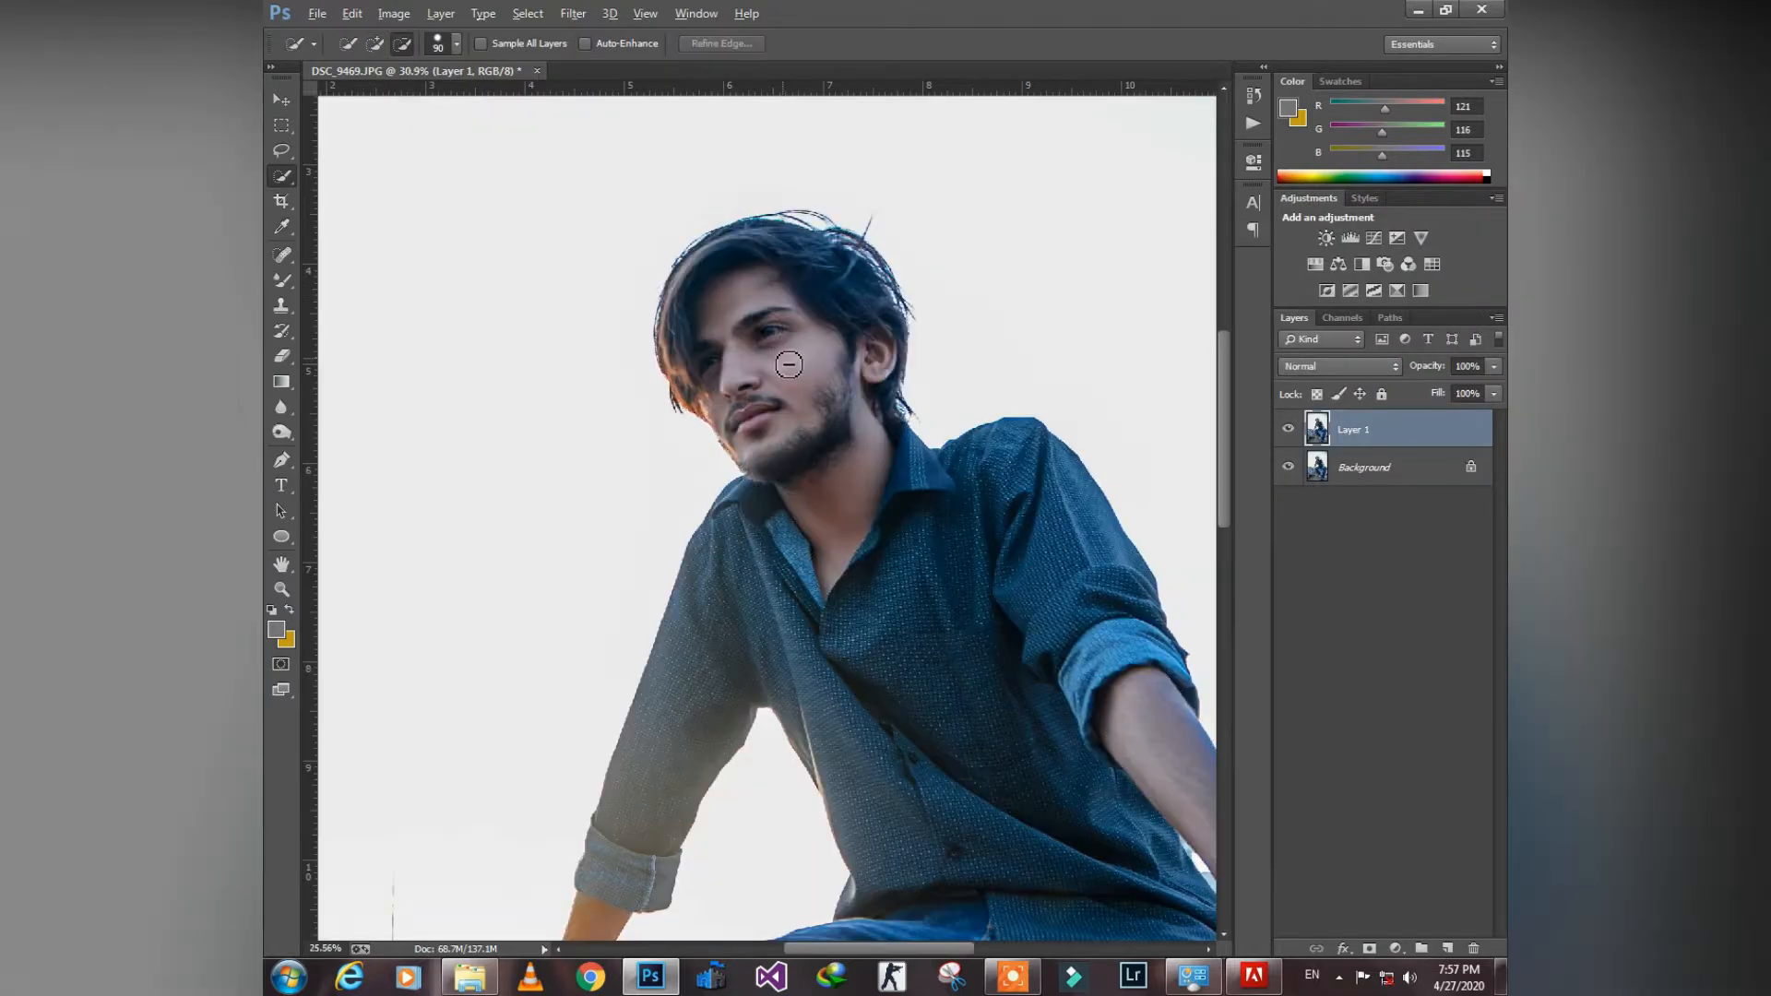
scroll(789, 364, "down", 3)
mouse_move(811, 455)
left_mouse_down()
mouse_move(760, 396)
mouse_move(724, 478)
left_mouse_up()
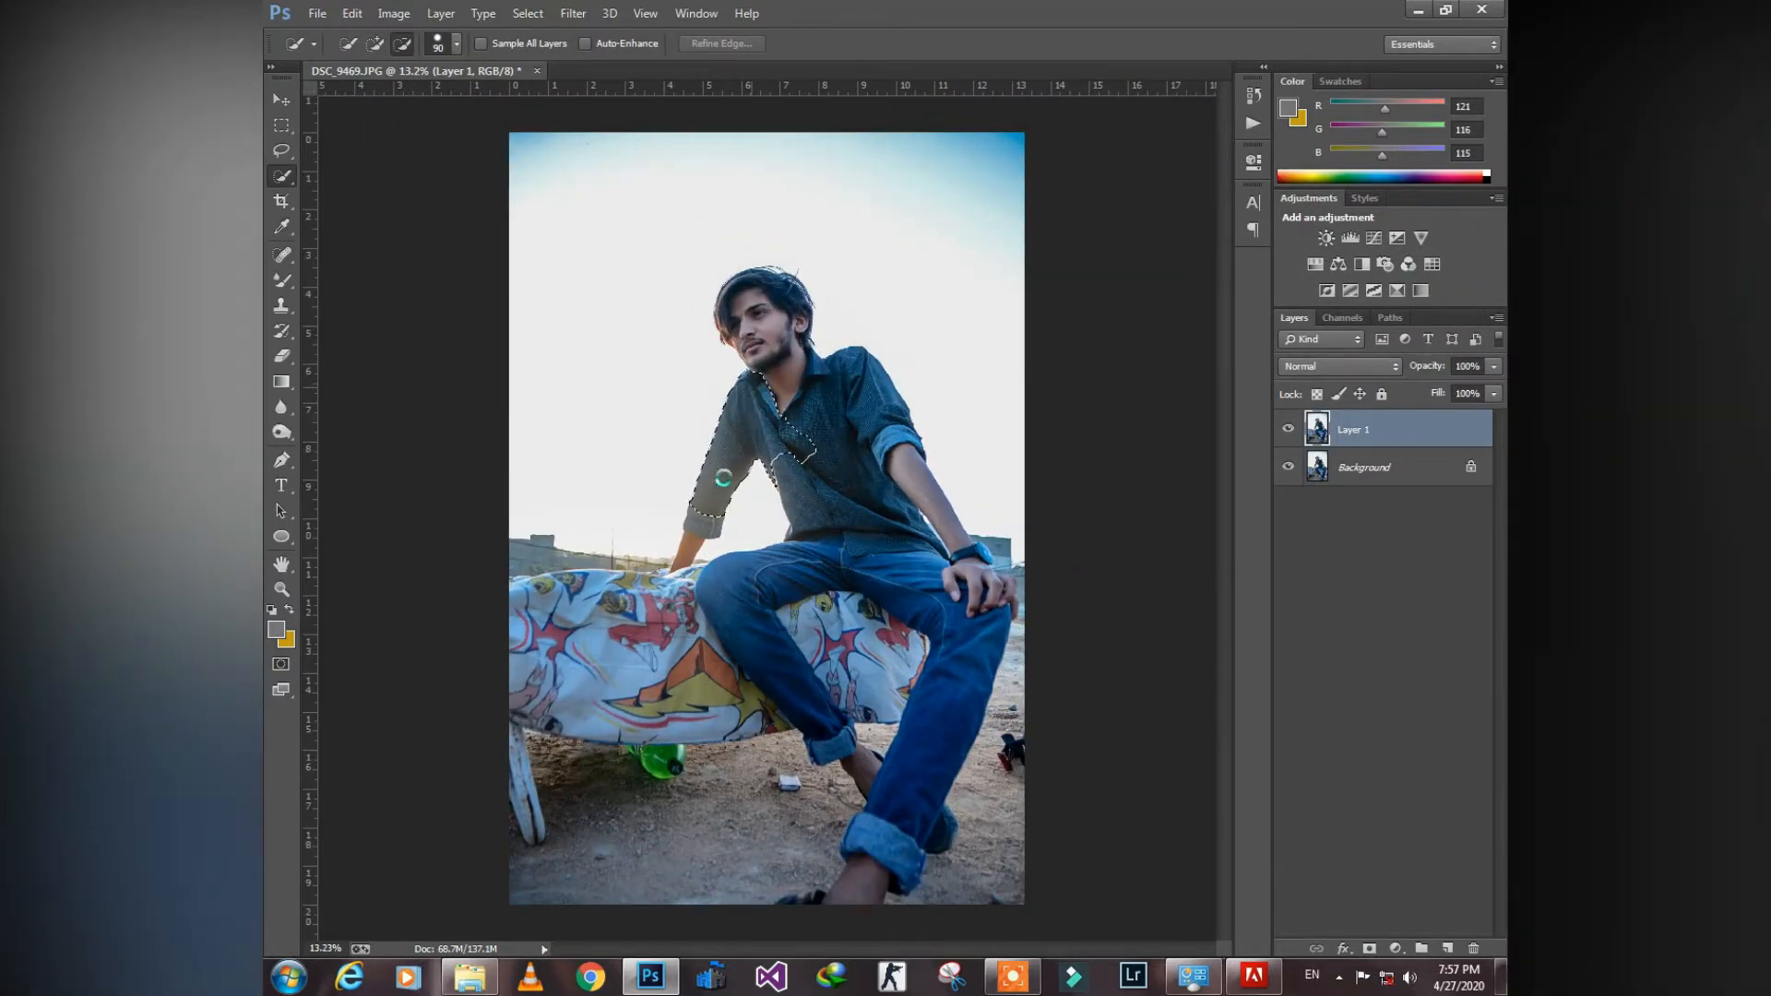
left_click(712, 527)
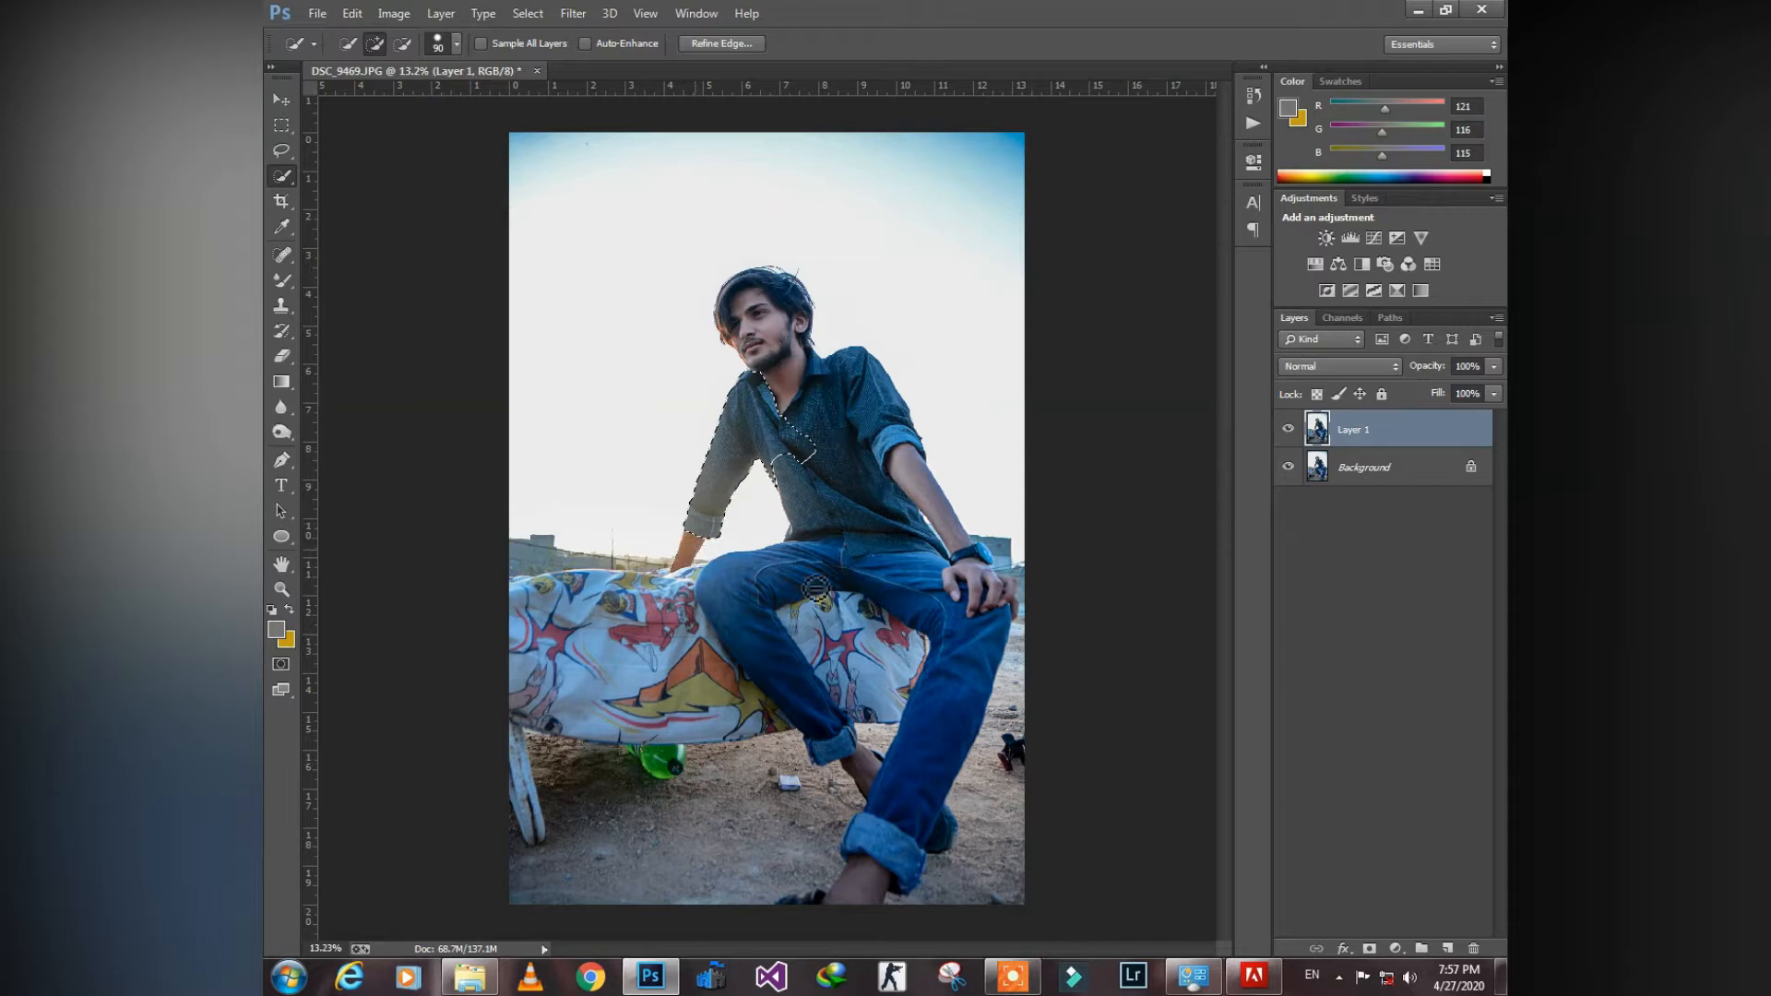
Enlarge the selection brush to 200 and extend the selection over the rest of the shirt and both legs of the jeans
key("bracketright")
key("bracketright")
key("bracketright")
key("bracketright")
key("bracketright")
mouse_move(826, 409)
left_mouse_down()
mouse_move(889, 434)
mouse_move(855, 487)
mouse_move(915, 572)
mouse_move(906, 594)
mouse_move(748, 564)
mouse_move(834, 746)
left_mouse_up()
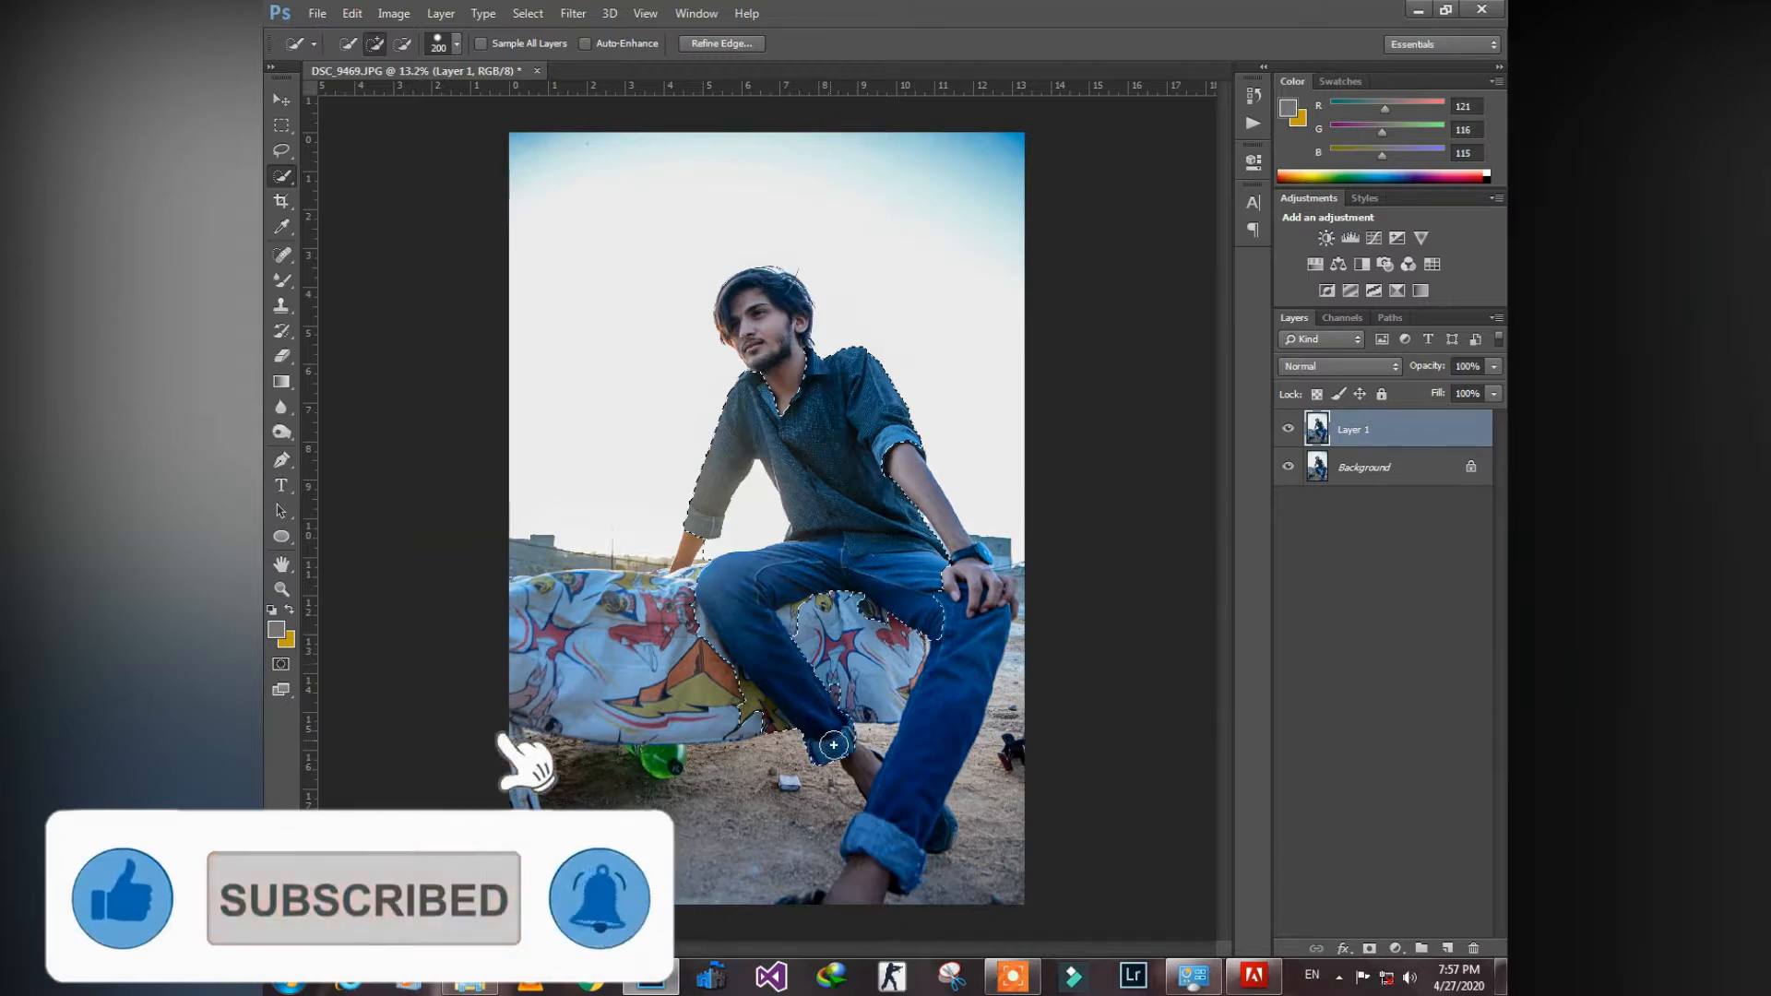
mouse_move(977, 649)
left_mouse_down()
mouse_move(896, 855)
mouse_move(858, 849)
left_mouse_up()
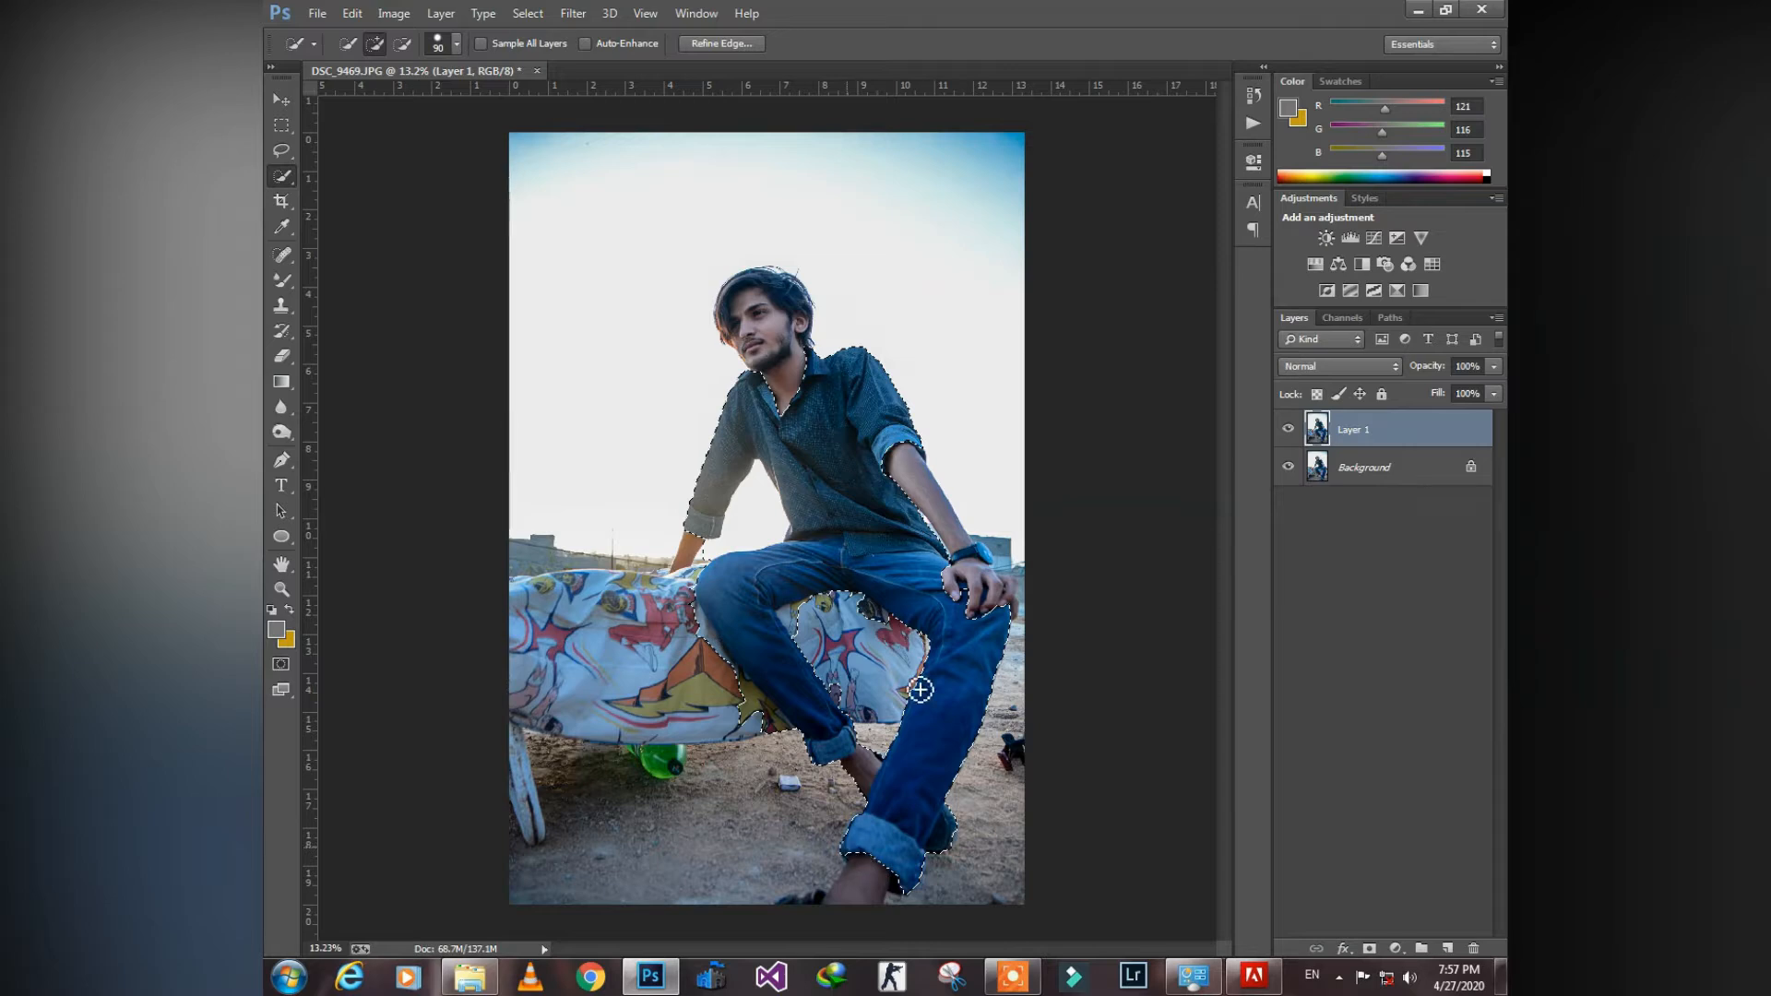
Refine the clothing selection by subtracting the patterned fabric between the legs with a 150 brush, and reduce the brush to 125
key("bracketright")
key("bracketright")
key("bracketright")
left_click(798, 623, "alt")
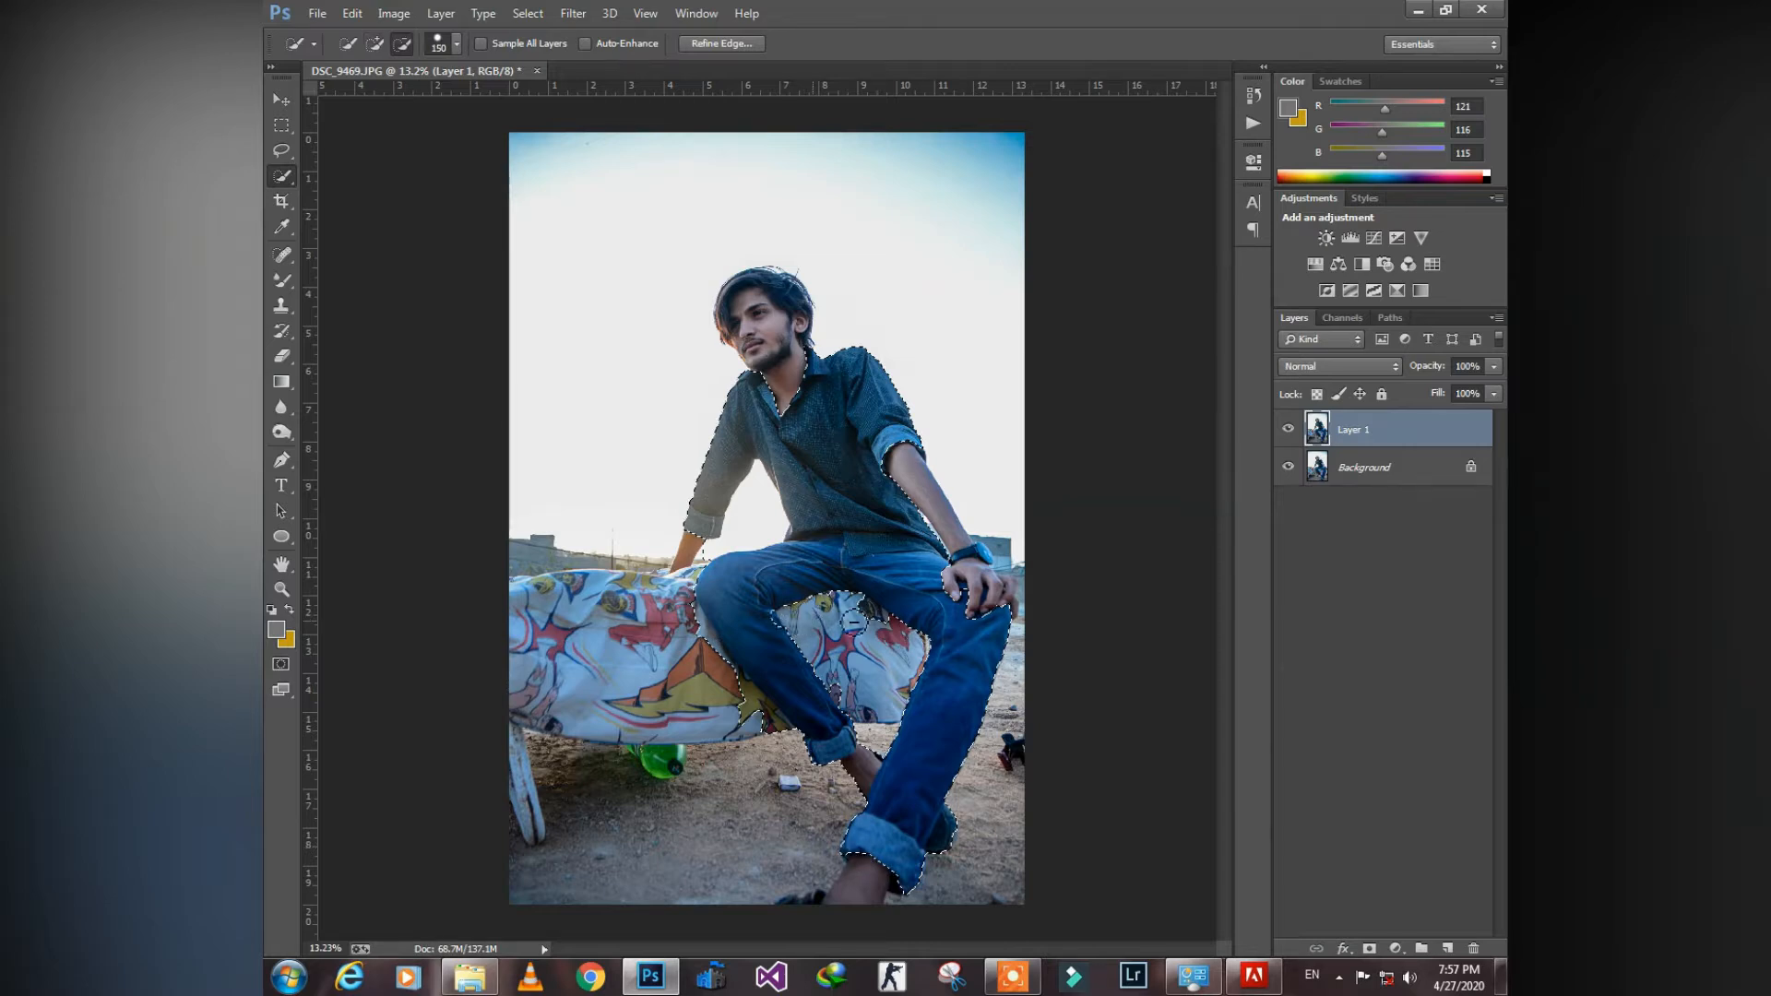
left_click(869, 622, "alt")
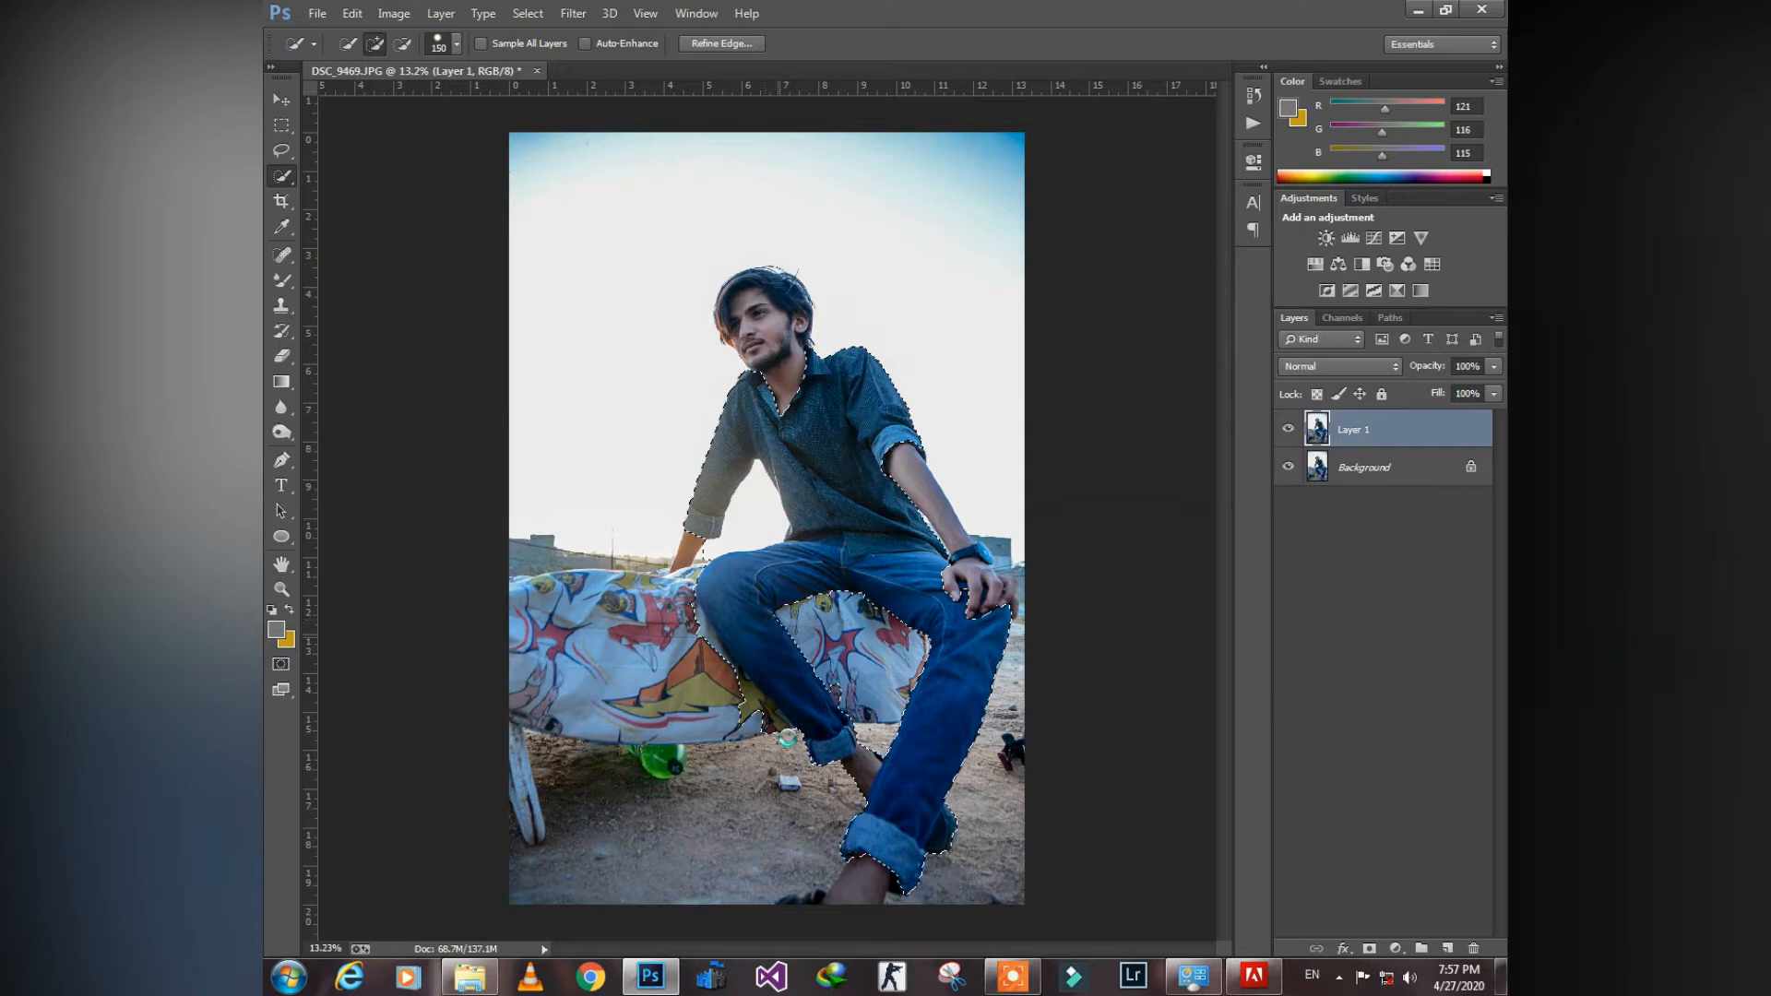
key("alt")
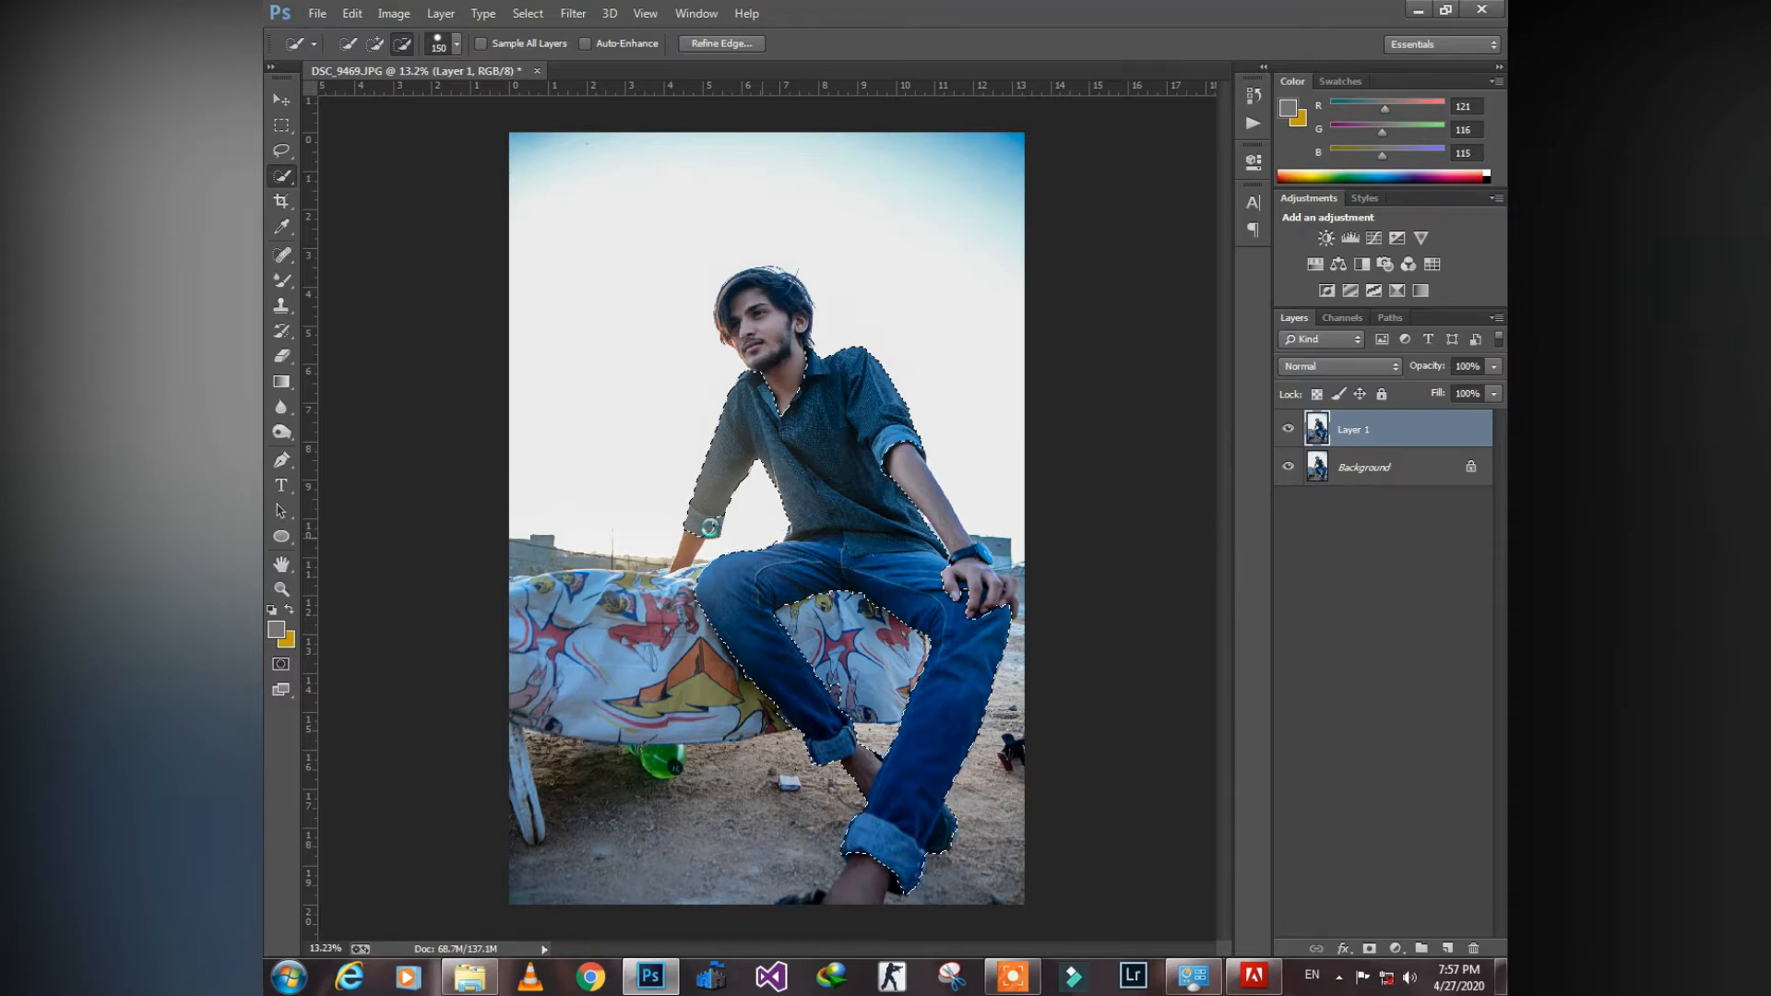
key("bracketleft")
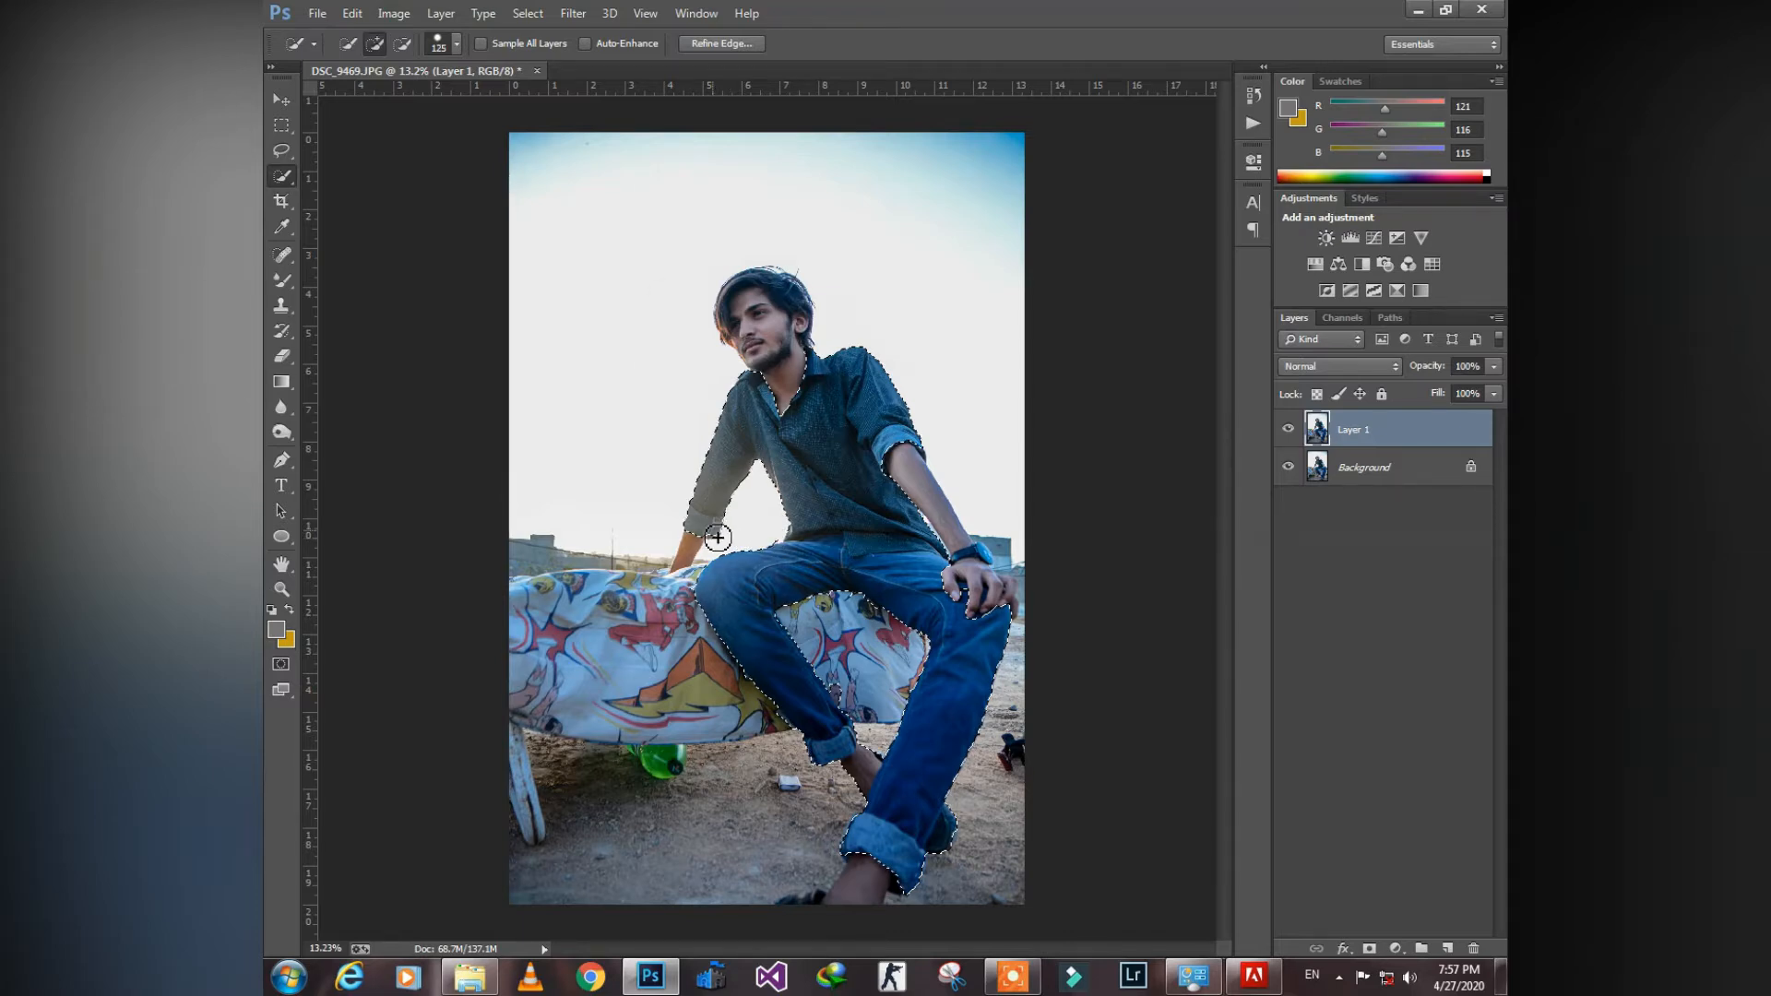
key("alt")
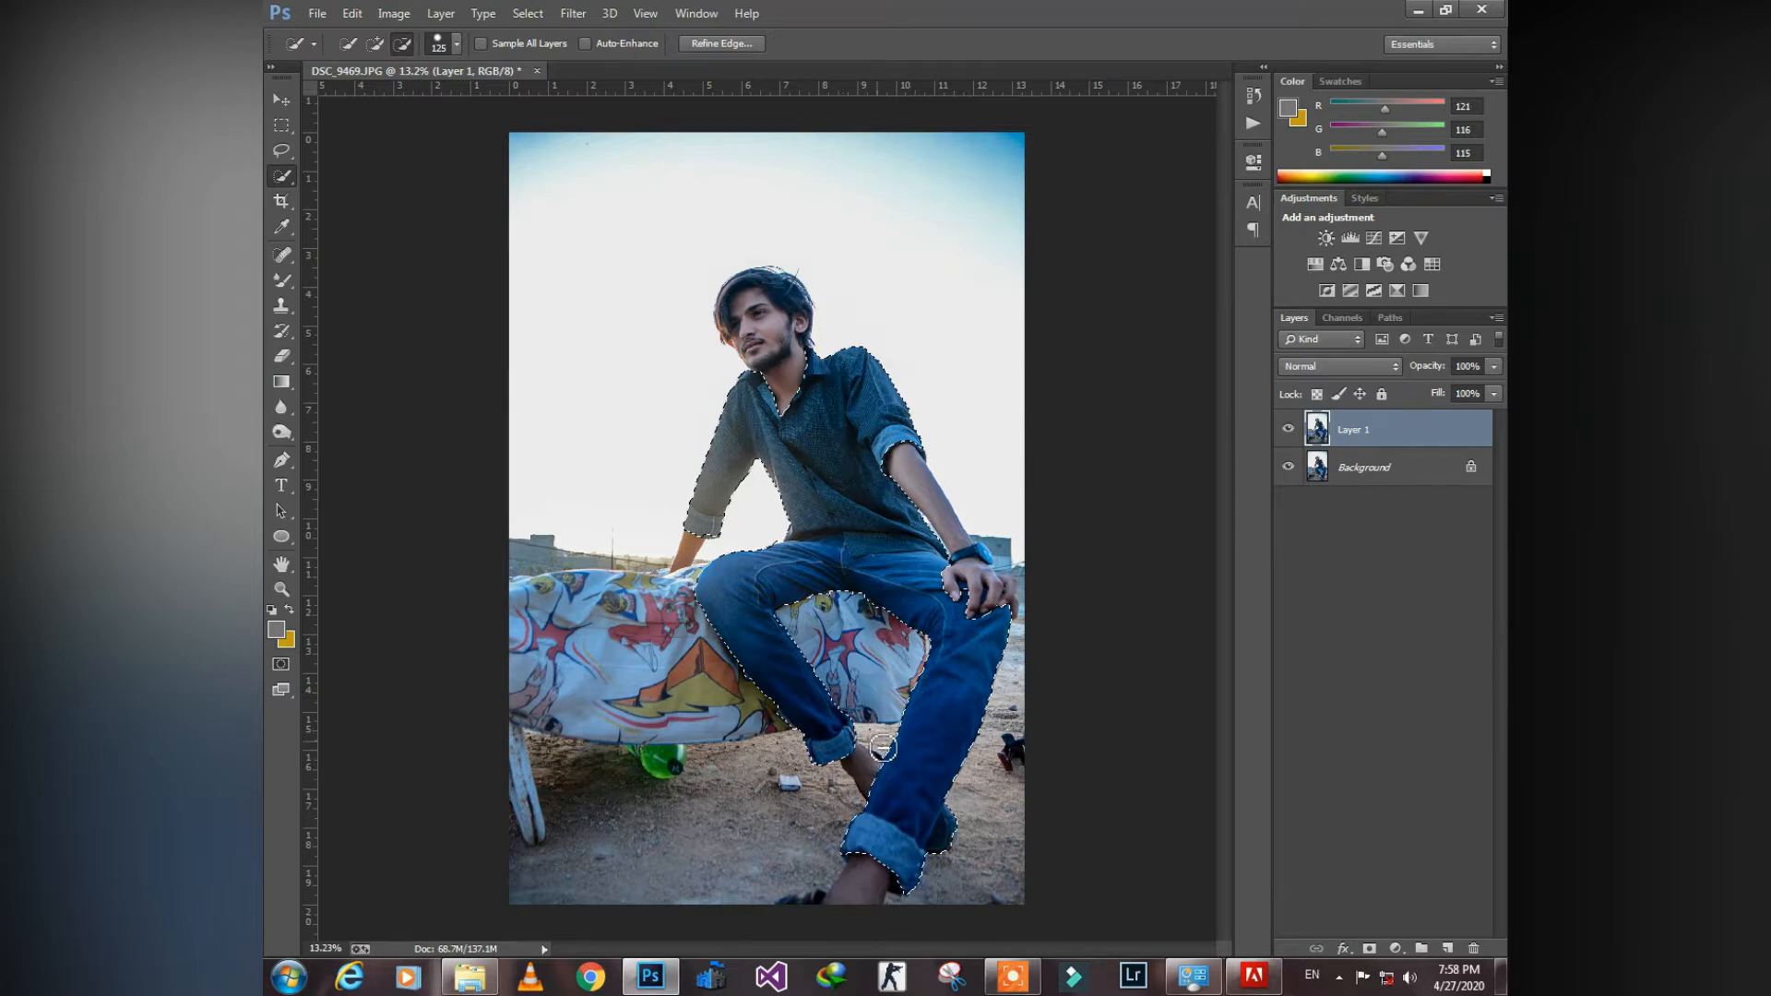
Apply Camera Raw to the clothing selection with Contrast +9, Shadows +38, Whites +33, Blacks -18, Clarity +31 and Vibrance +12
left_click(575, 15)
key("Escape")
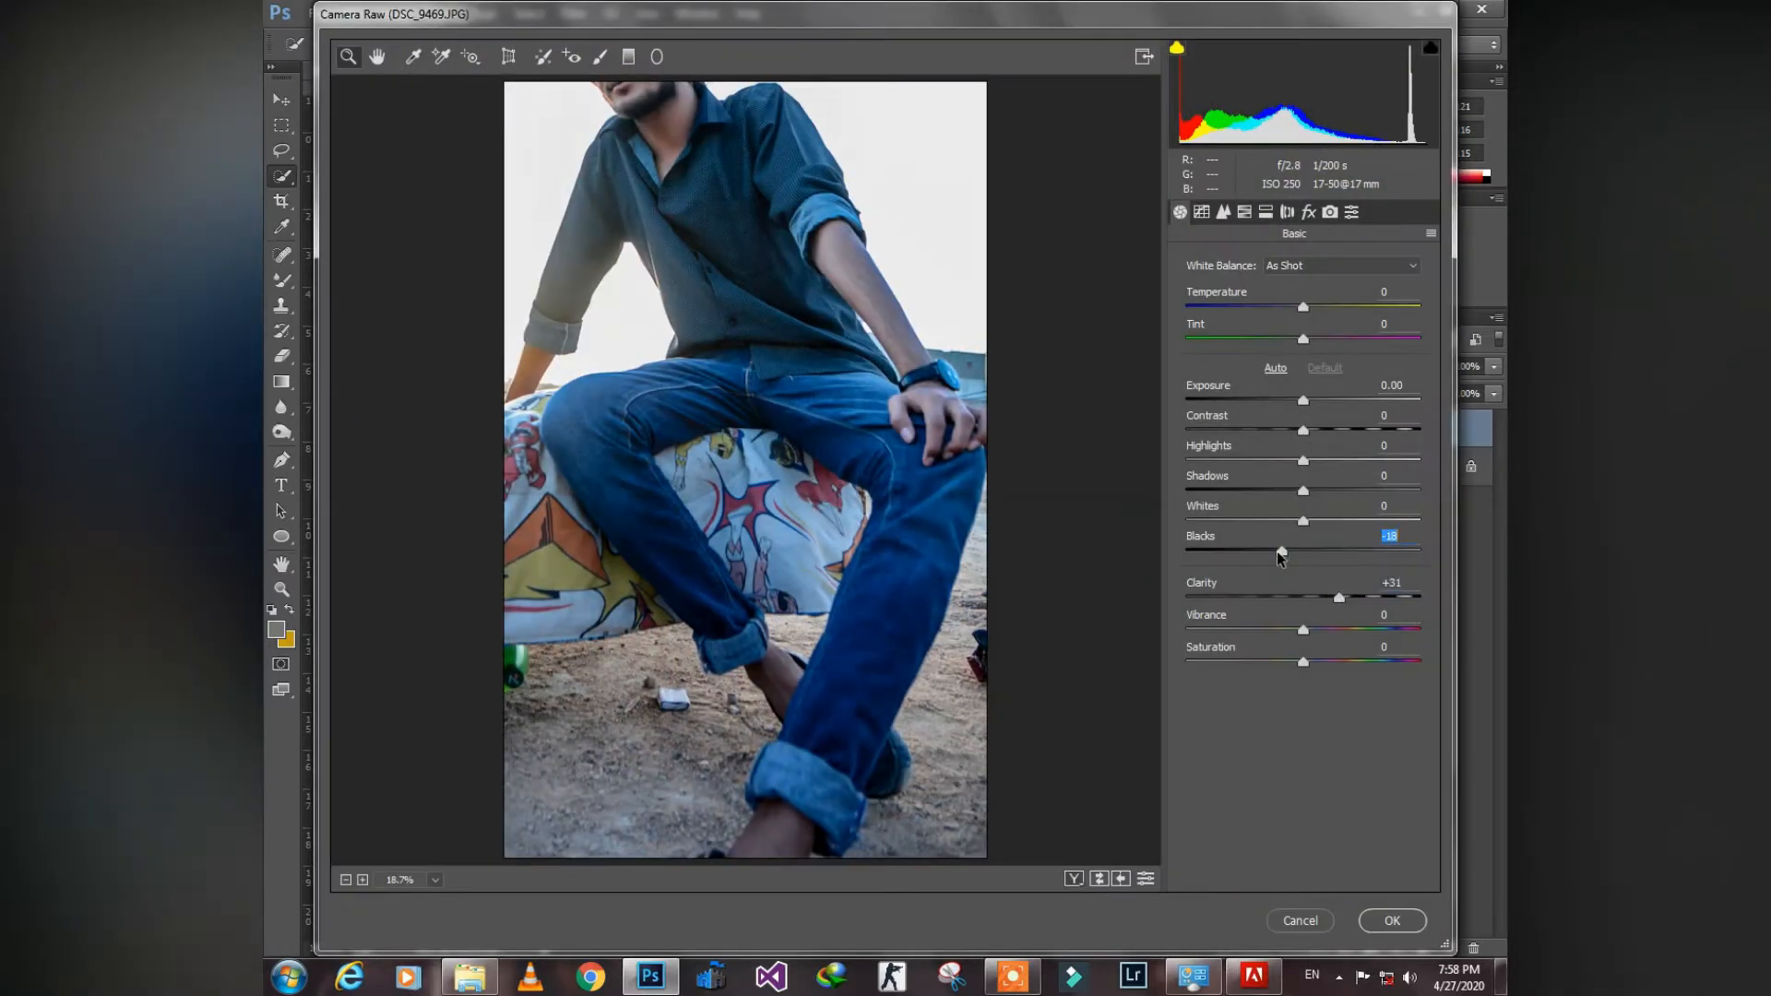
mouse_move(1303, 430)
left_mouse_down()
mouse_move(1344, 425)
mouse_move(1314, 430)
left_mouse_up()
left_click_drag(1303, 521, 1348, 495)
left_click_drag(1304, 630, 1320, 633)
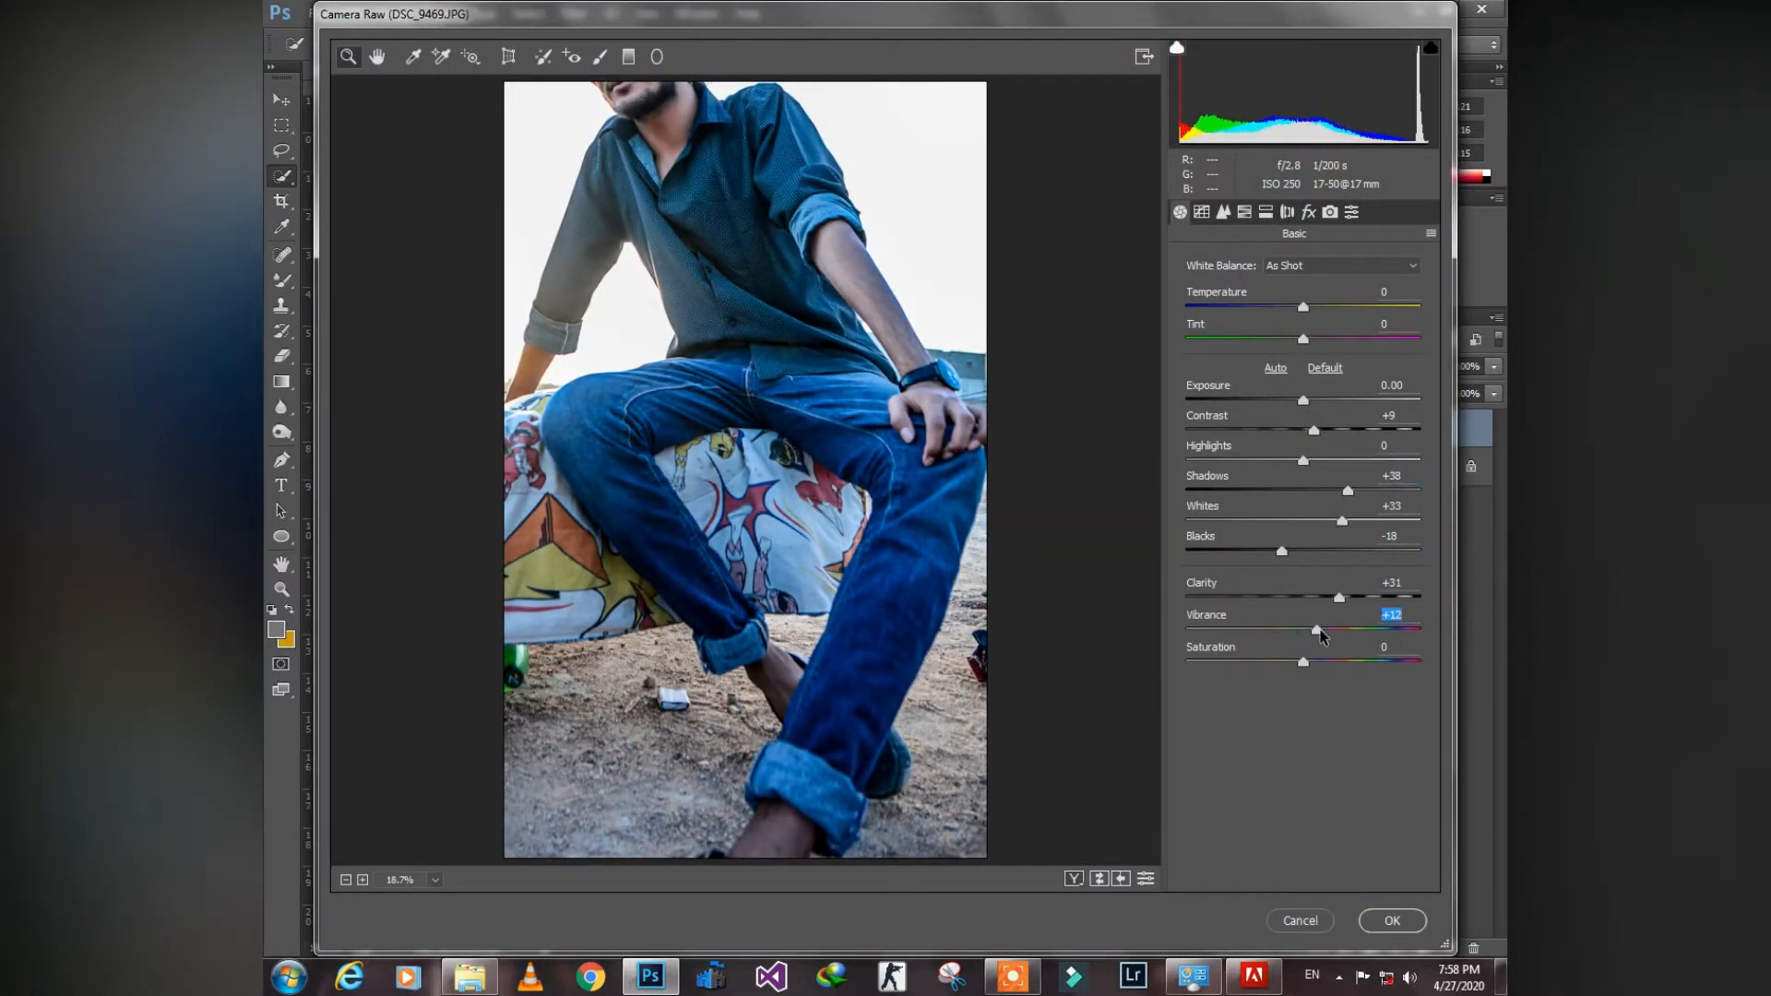
left_click(1408, 930)
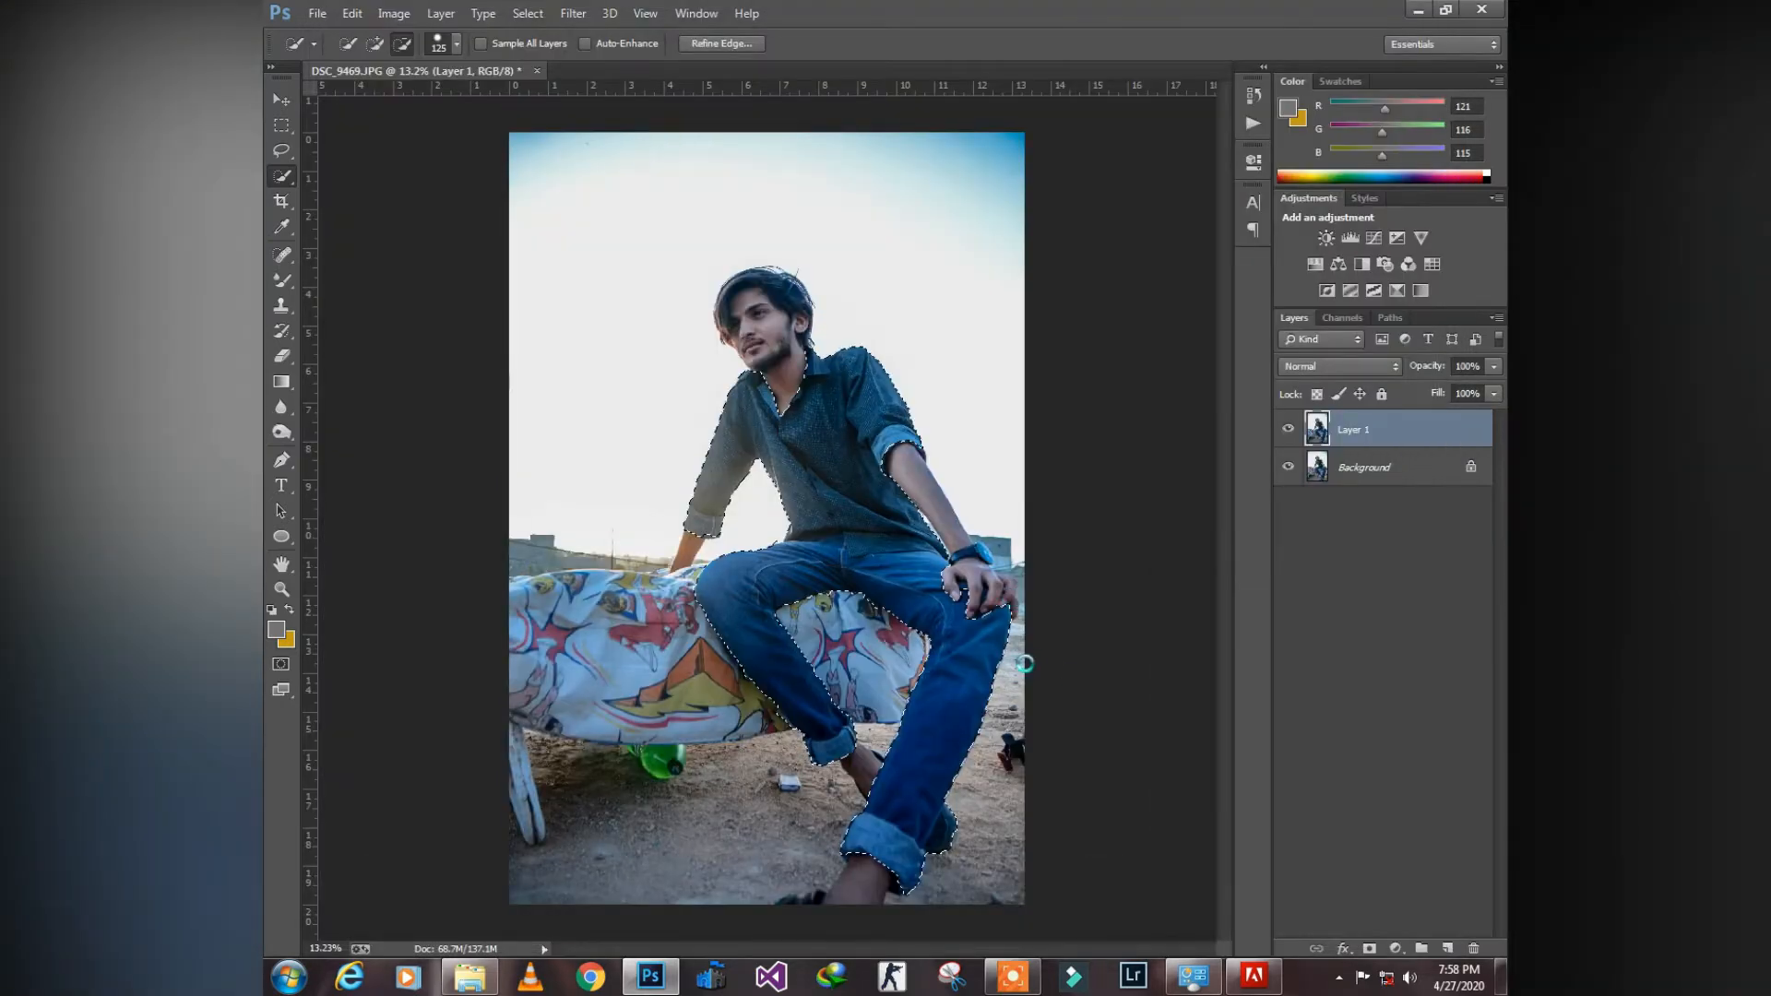
Run Camera Raw again on the clothing selection with Contrast +16, Whites +15, Blacks +16 and Clarity +22
left_click(573, 12)
left_click(673, 129)
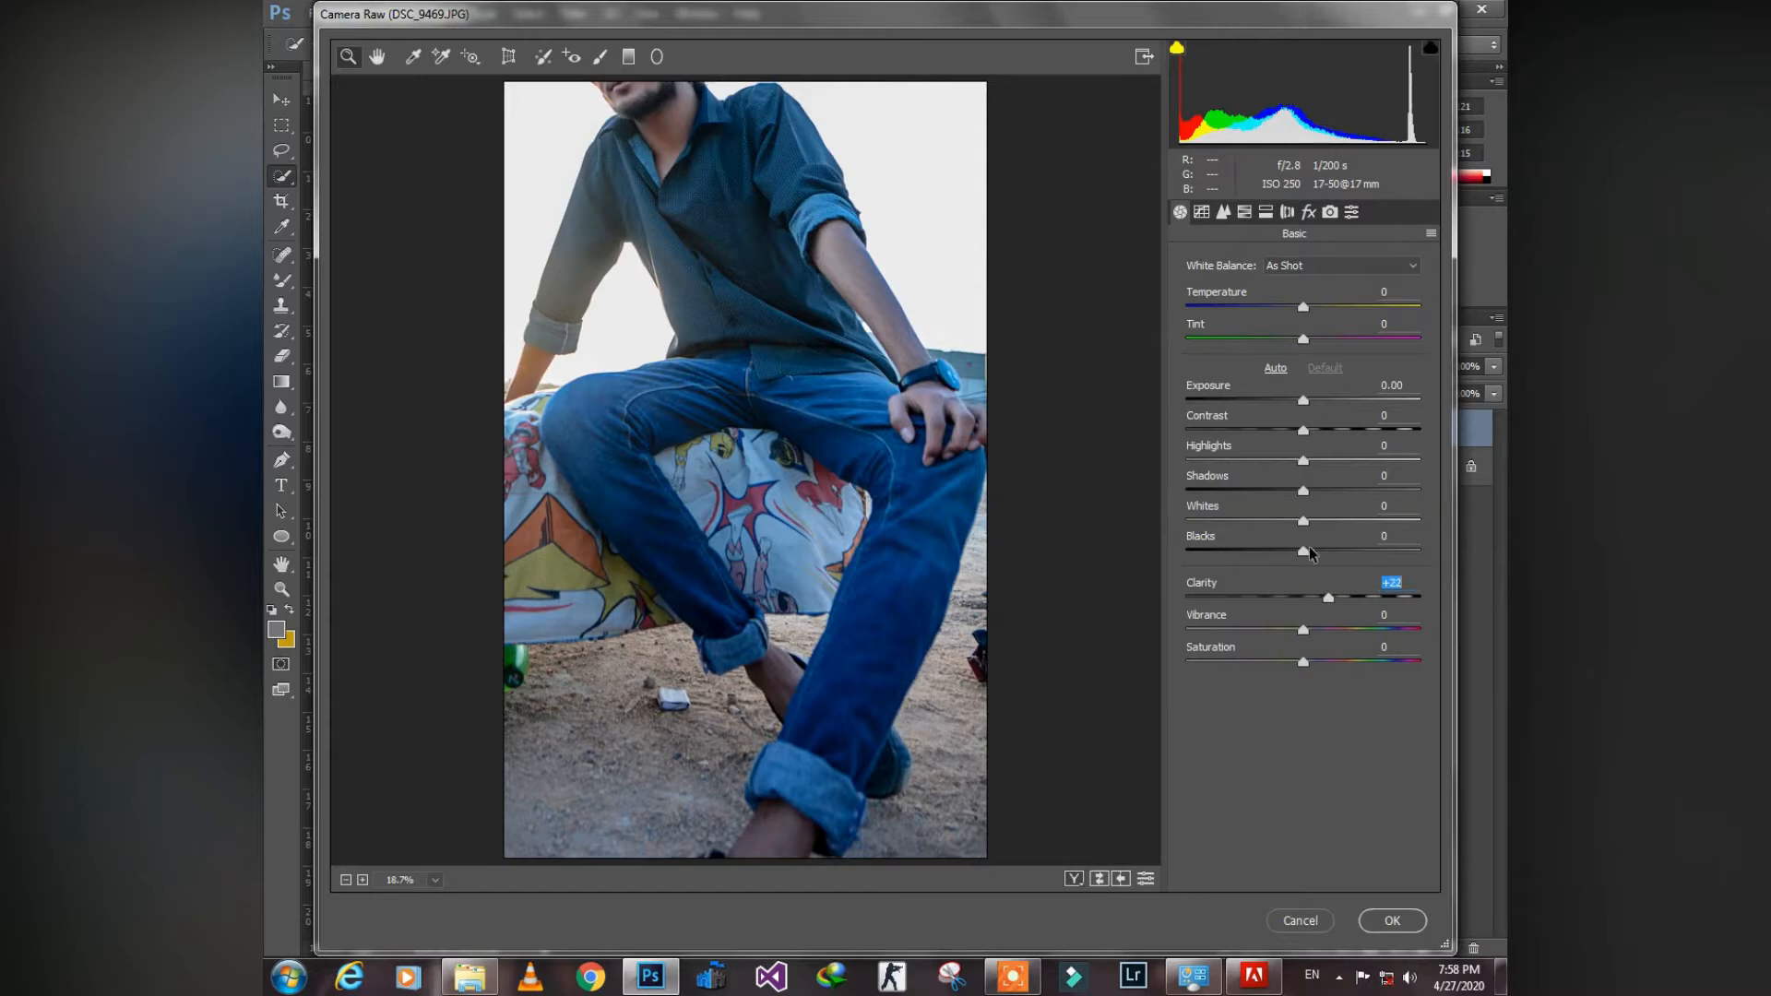
left_click_drag(1305, 521, 1321, 521)
left_click_drag(1305, 431, 1323, 430)
left_click_drag(1304, 551, 1323, 550)
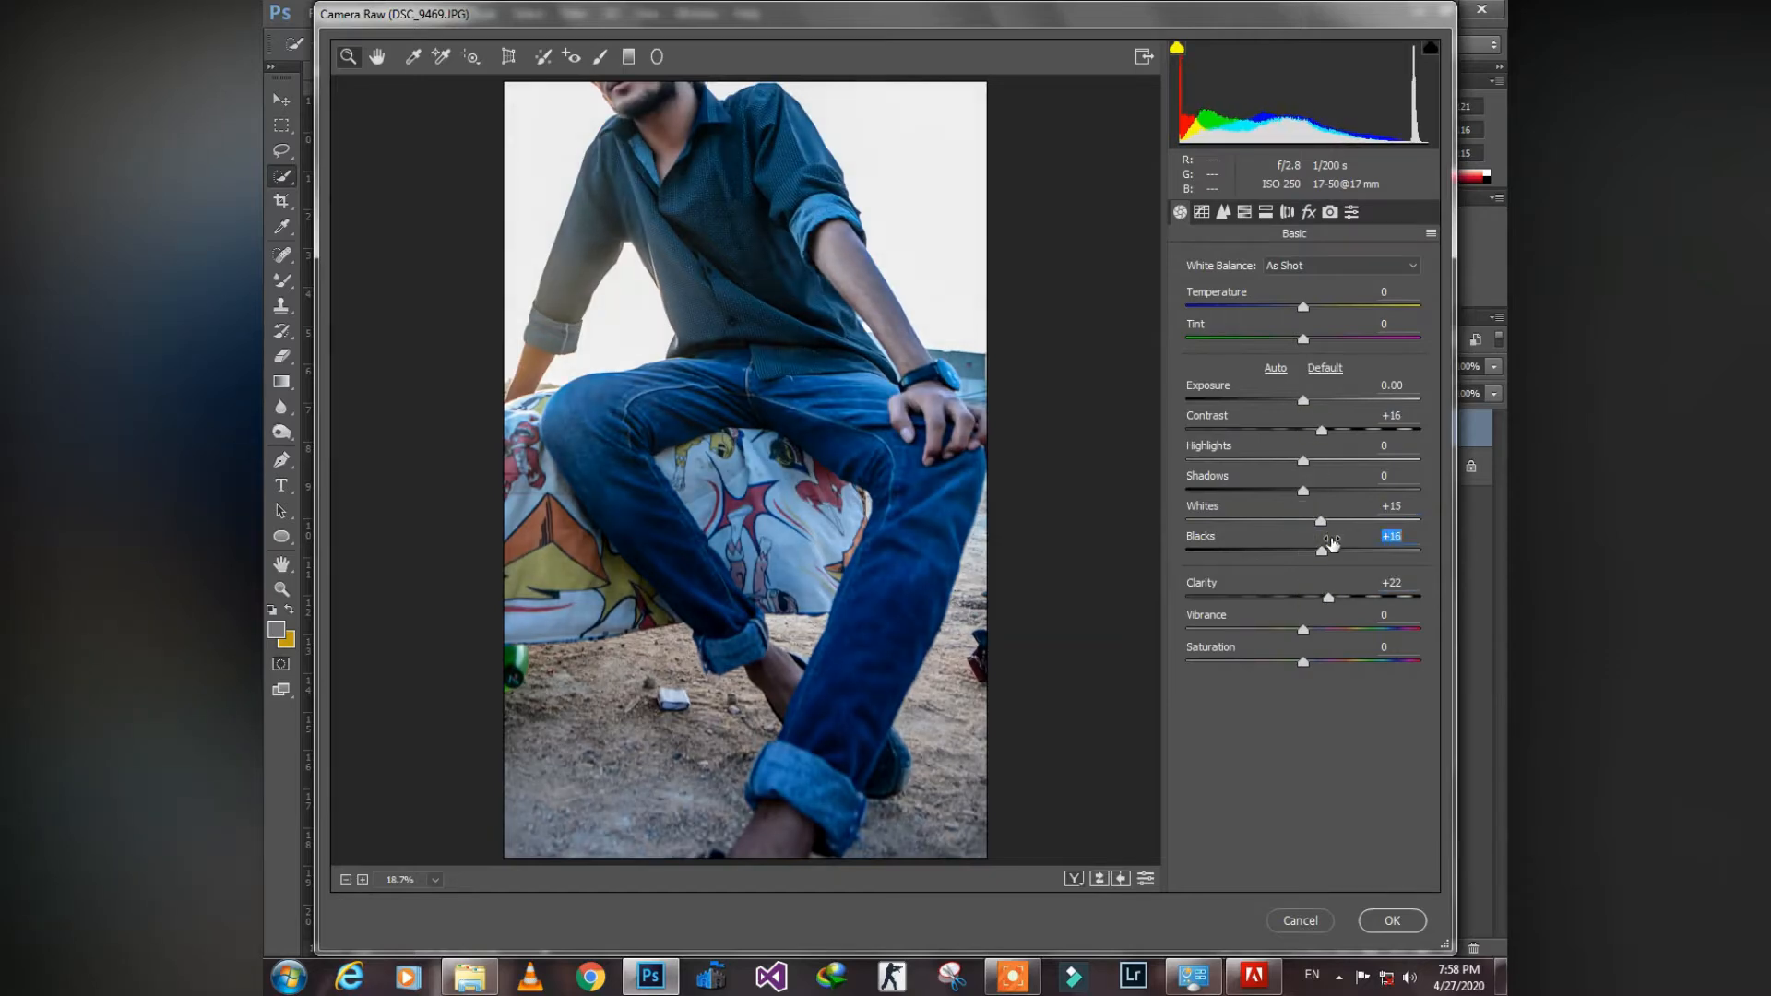
key("Return")
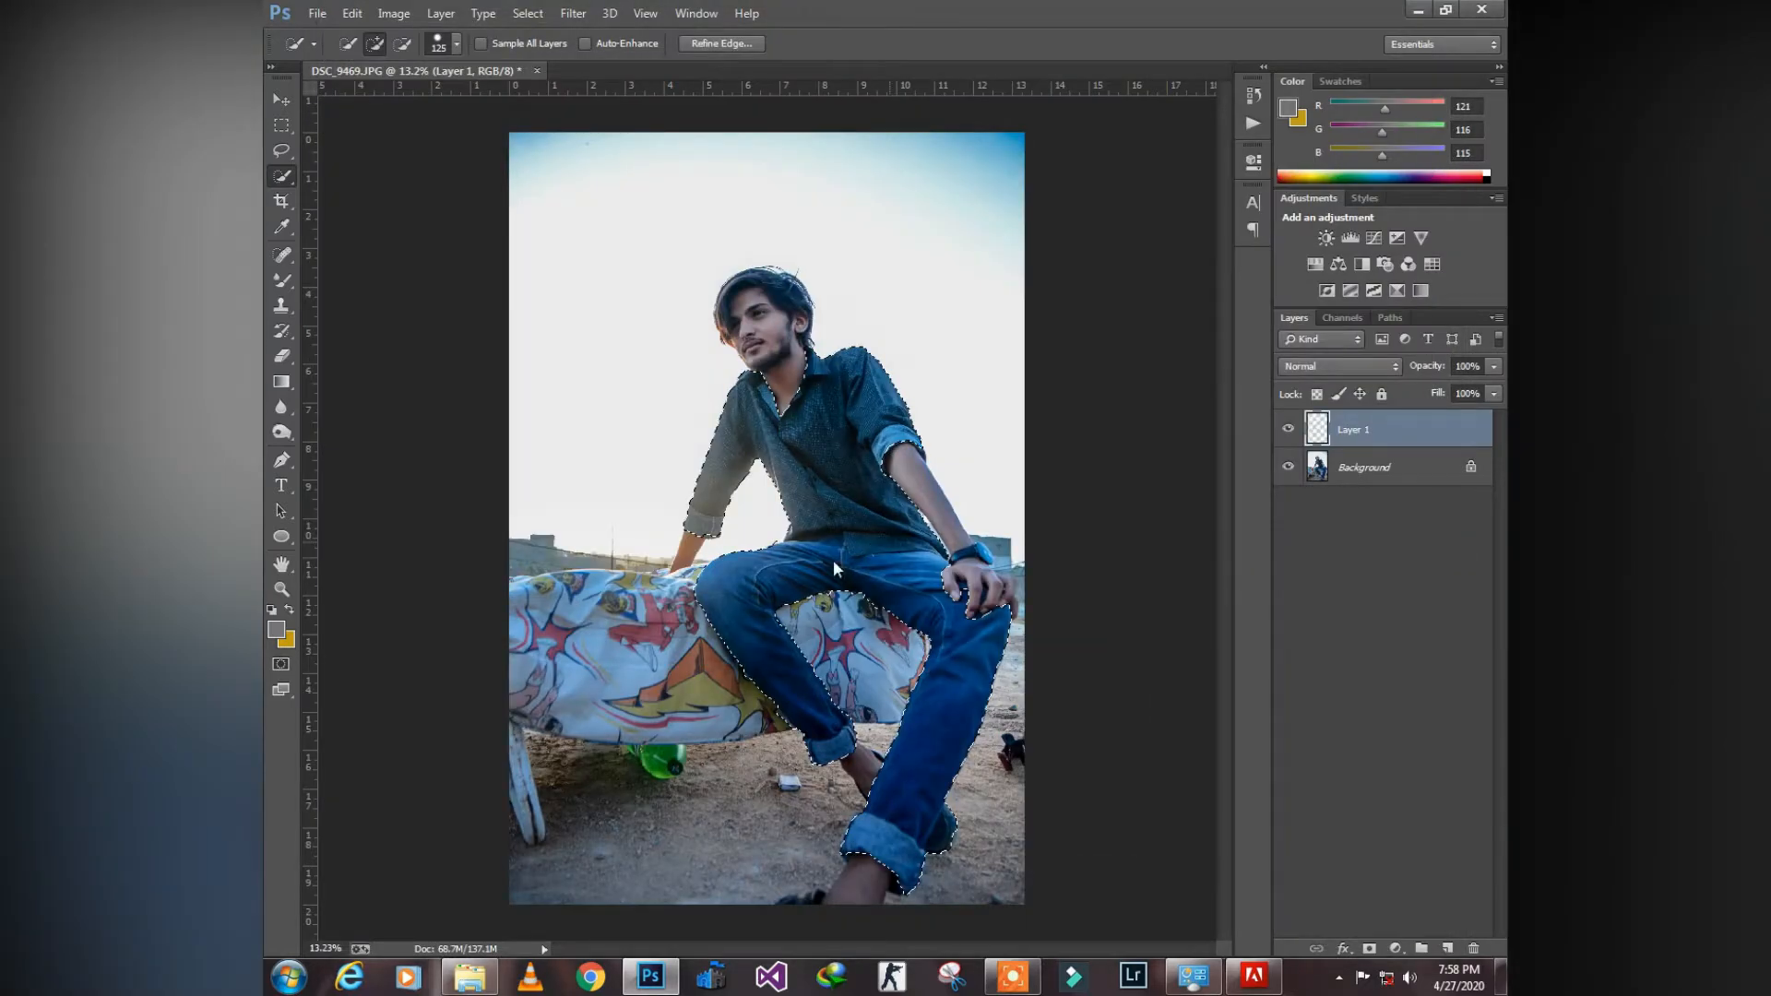
Deselect the clothing and duplicate the retouched layer
key("ctrl+d")
scroll(912, 563, "down", 3)
scroll(911, 561, "up", 1)
key("ctrl+j")
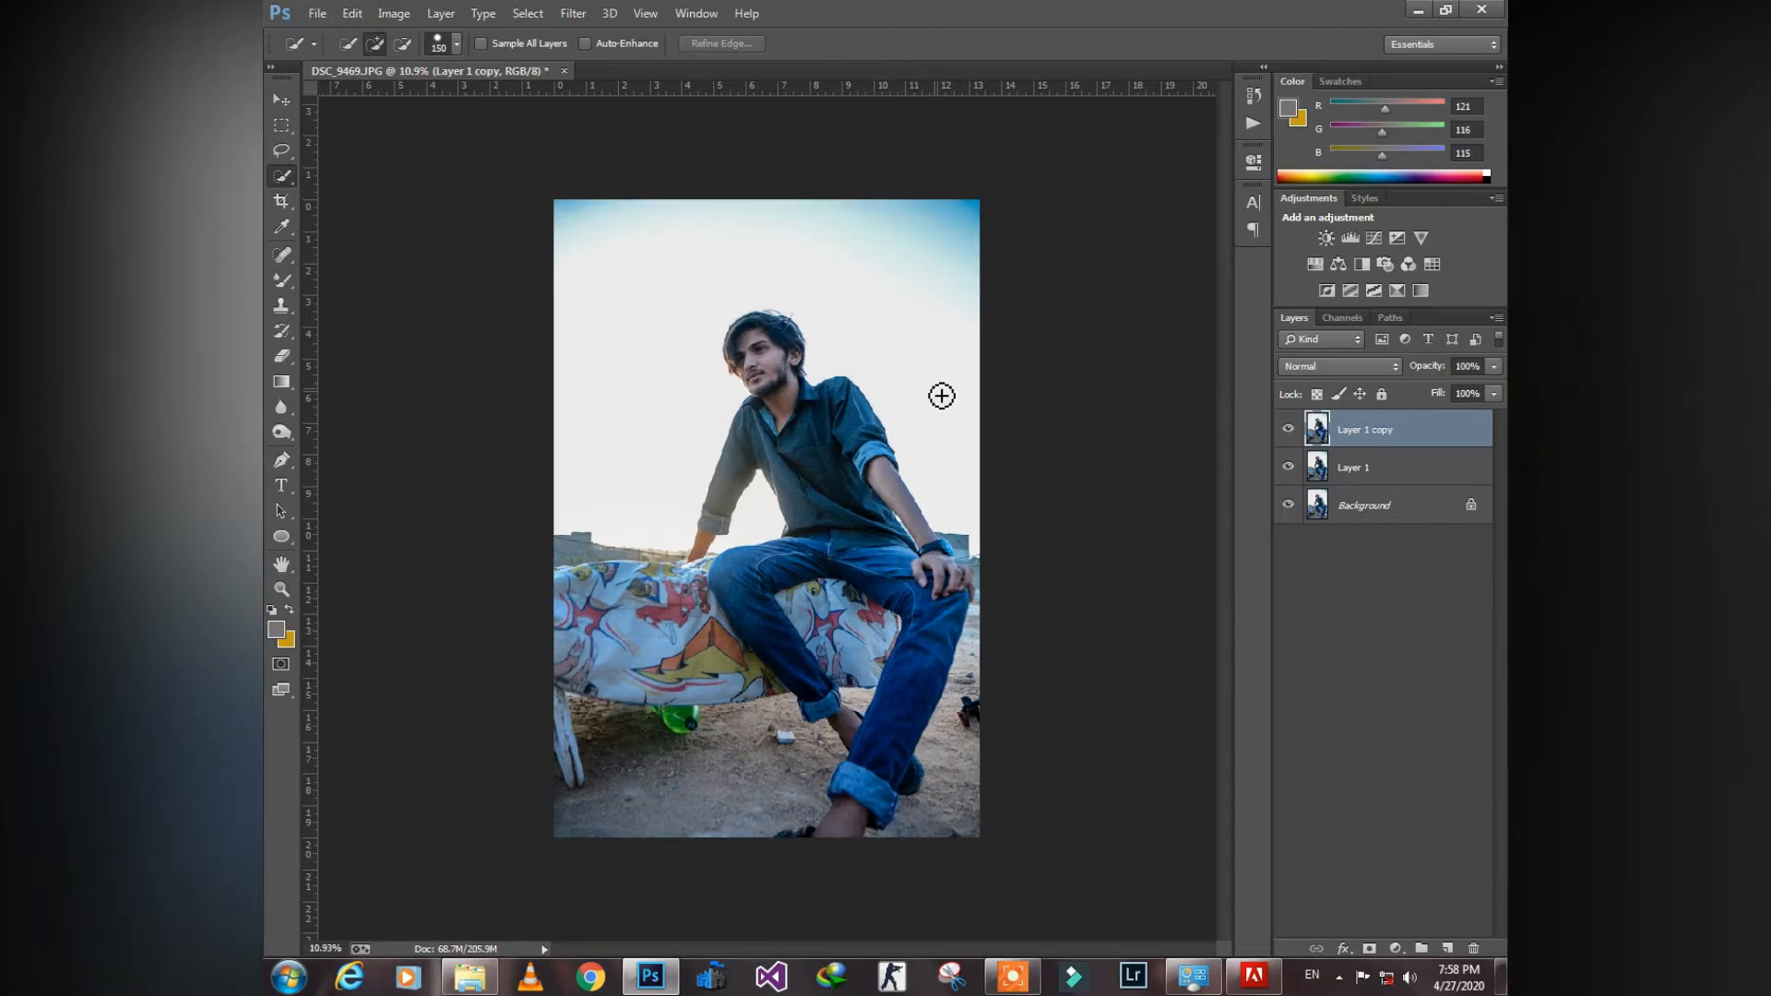
Enlarge the selection brush to 900 and select the background around the man, covering the sky, patterned fabric and ground
key("bracketright")
key("bracketright")
key("bracketright")
key("bracketright")
key("bracketright")
key("bracketright")
key("bracketright")
key("bracketright")
key("bracketright")
key("bracketright")
key("bracketright")
left_click_drag(951, 424, 827, 217)
left_click_drag(567, 366, 670, 697)
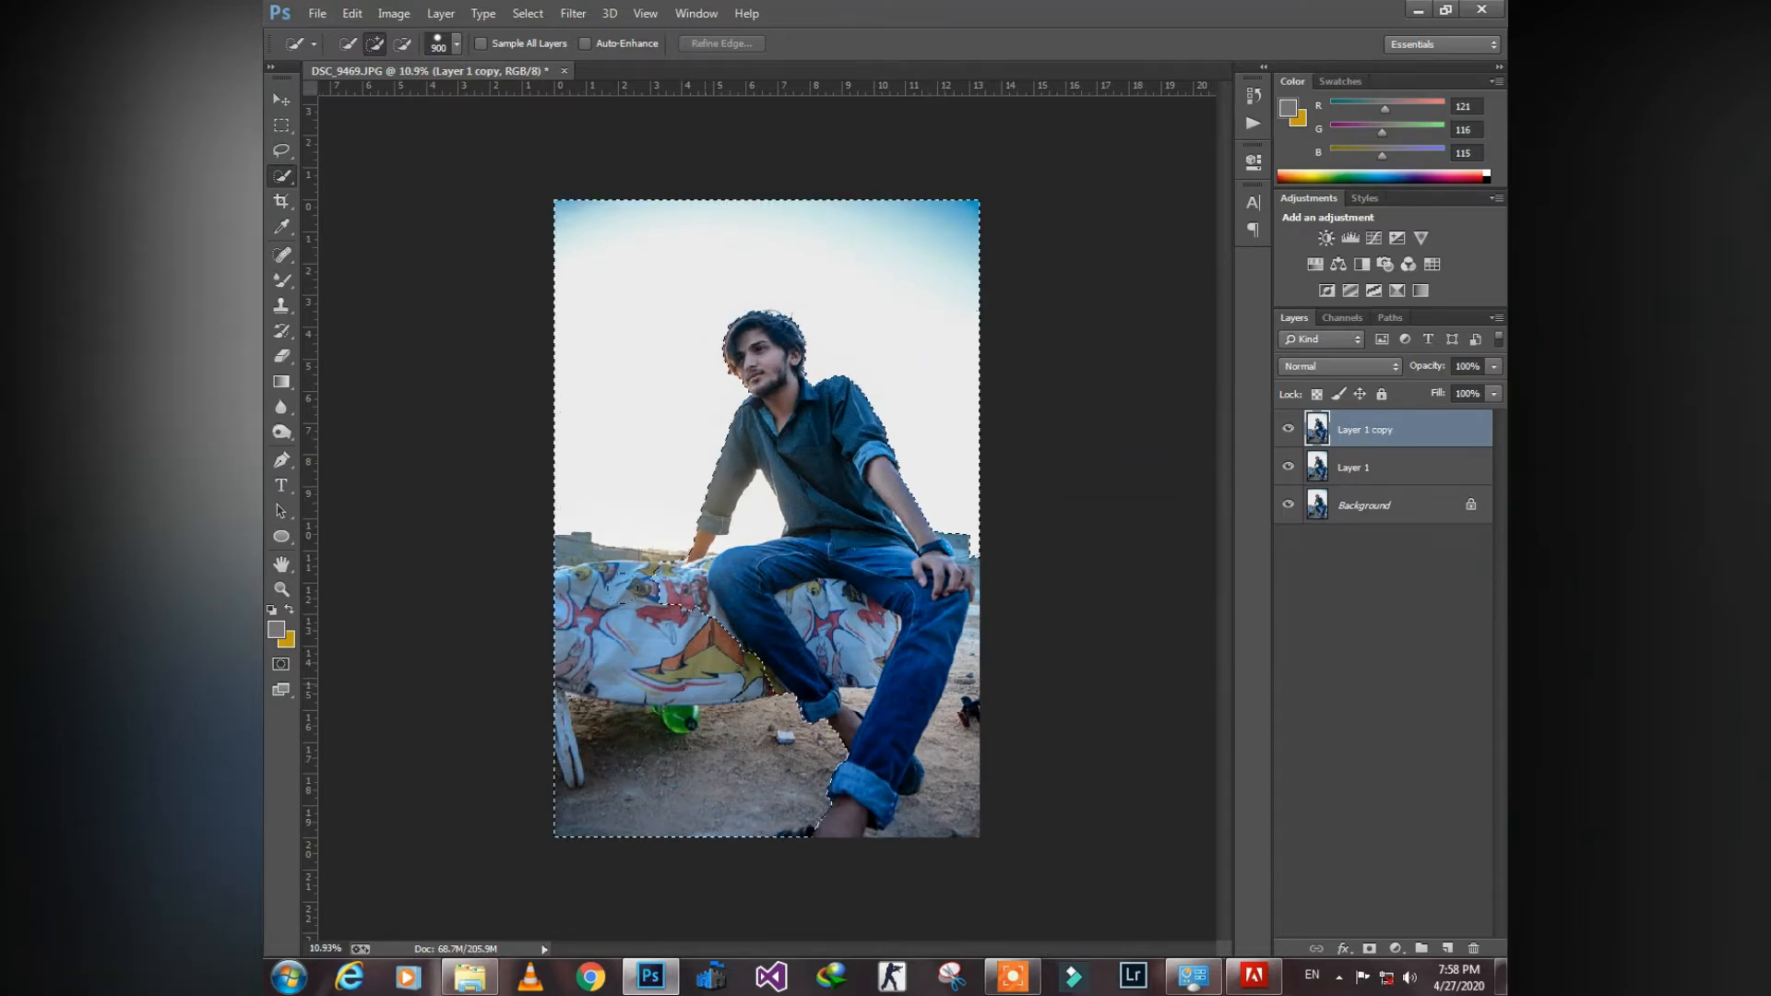
Reduce the selection brush to 250 and refine the background selection around the jeans cuffs and feet
key("bracketleft")
key("bracketleft")
key("bracketleft")
key("bracketleft")
key("bracketleft")
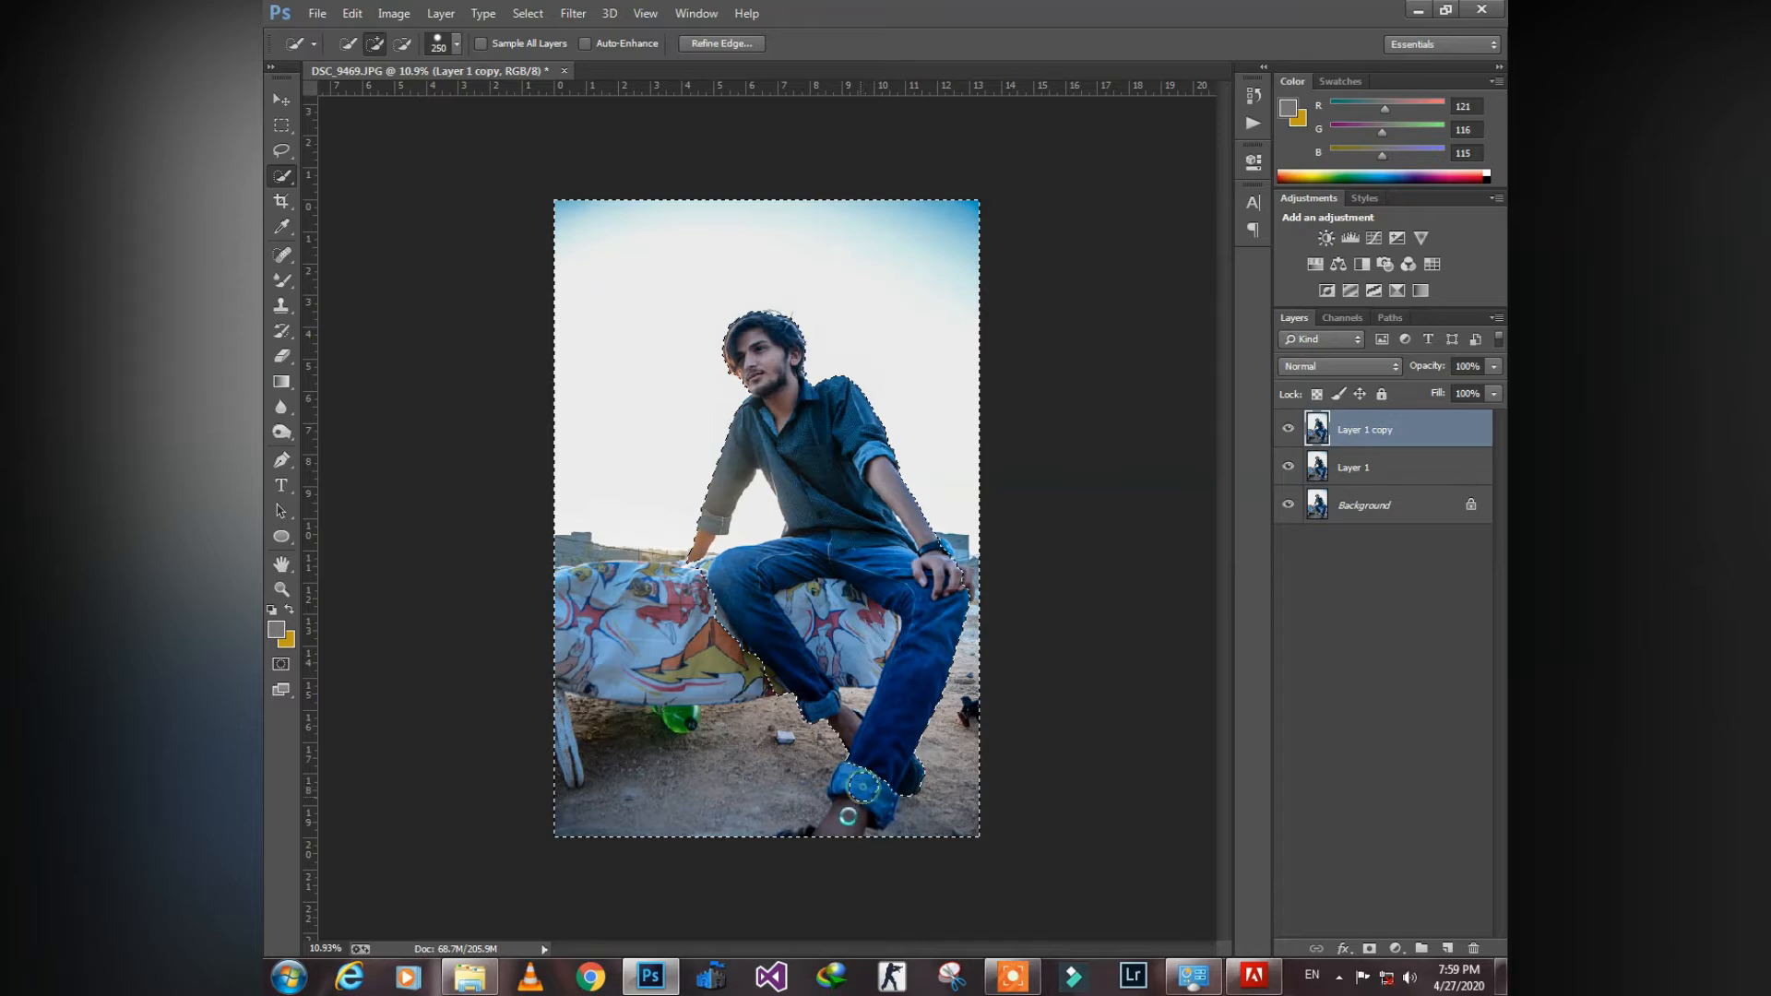
left_click_drag(848, 816, 835, 831)
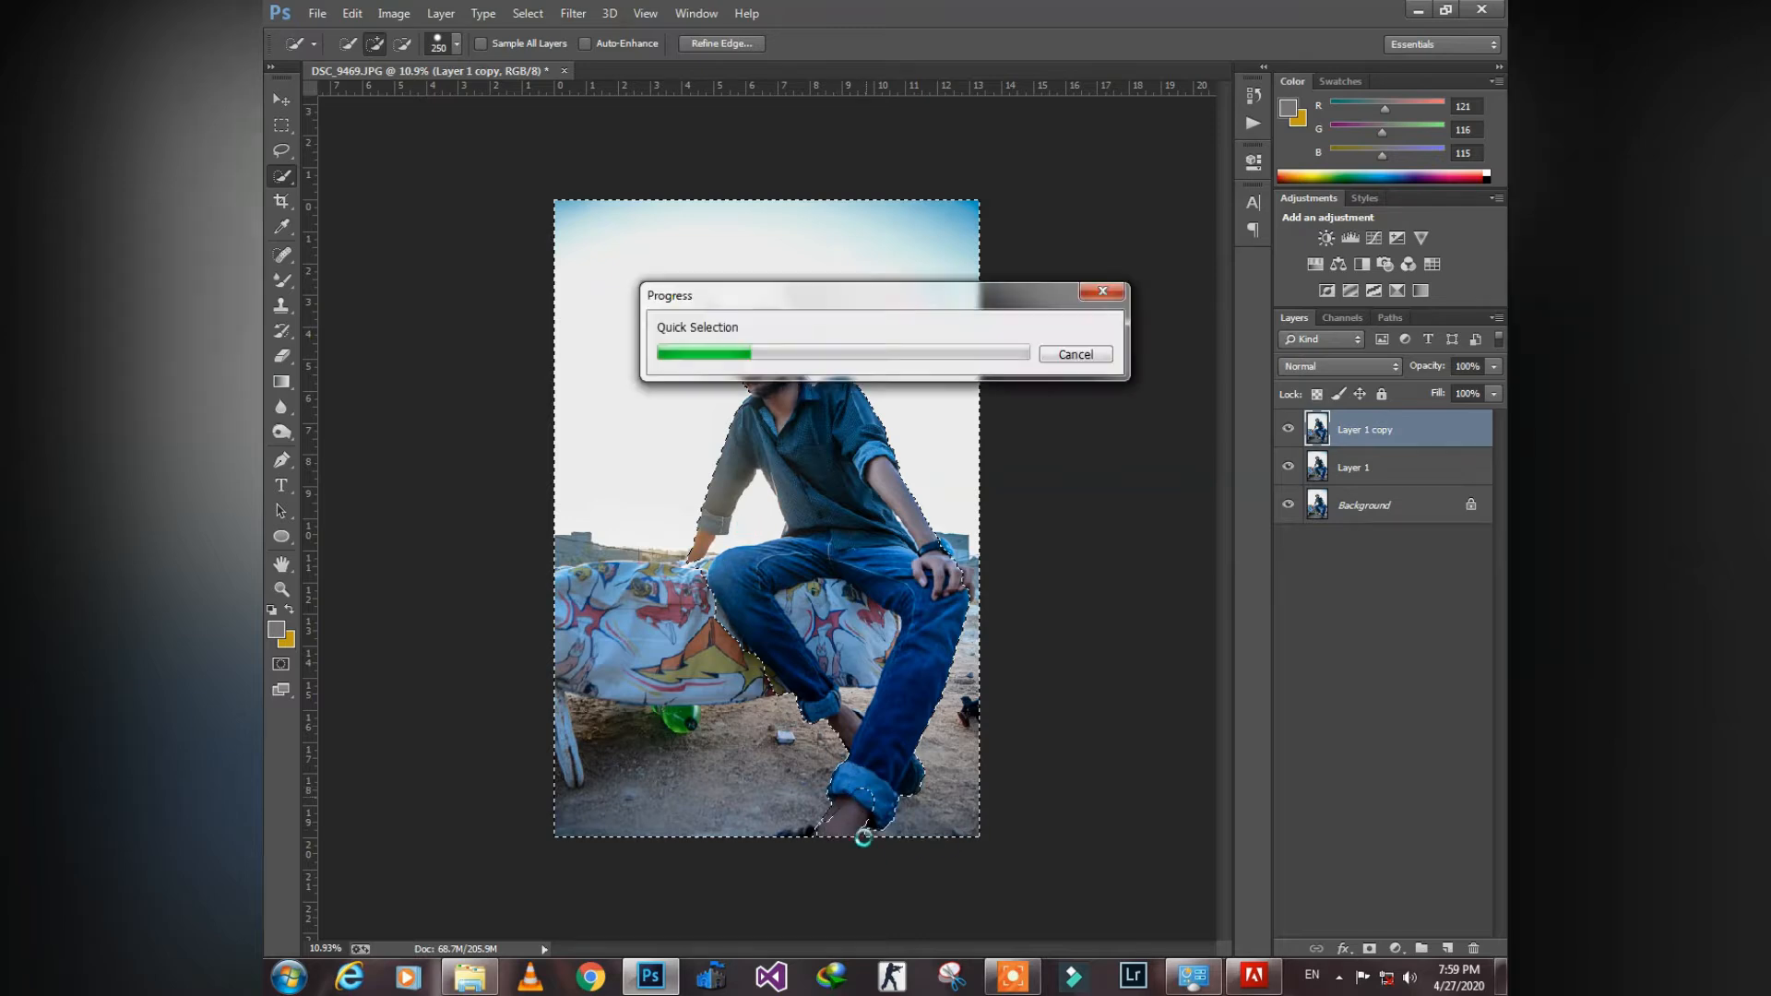
mouse_move(860, 830)
left_mouse_down()
mouse_move(850, 814)
mouse_move(876, 808)
mouse_move(811, 842)
mouse_move(813, 864)
left_mouse_up()
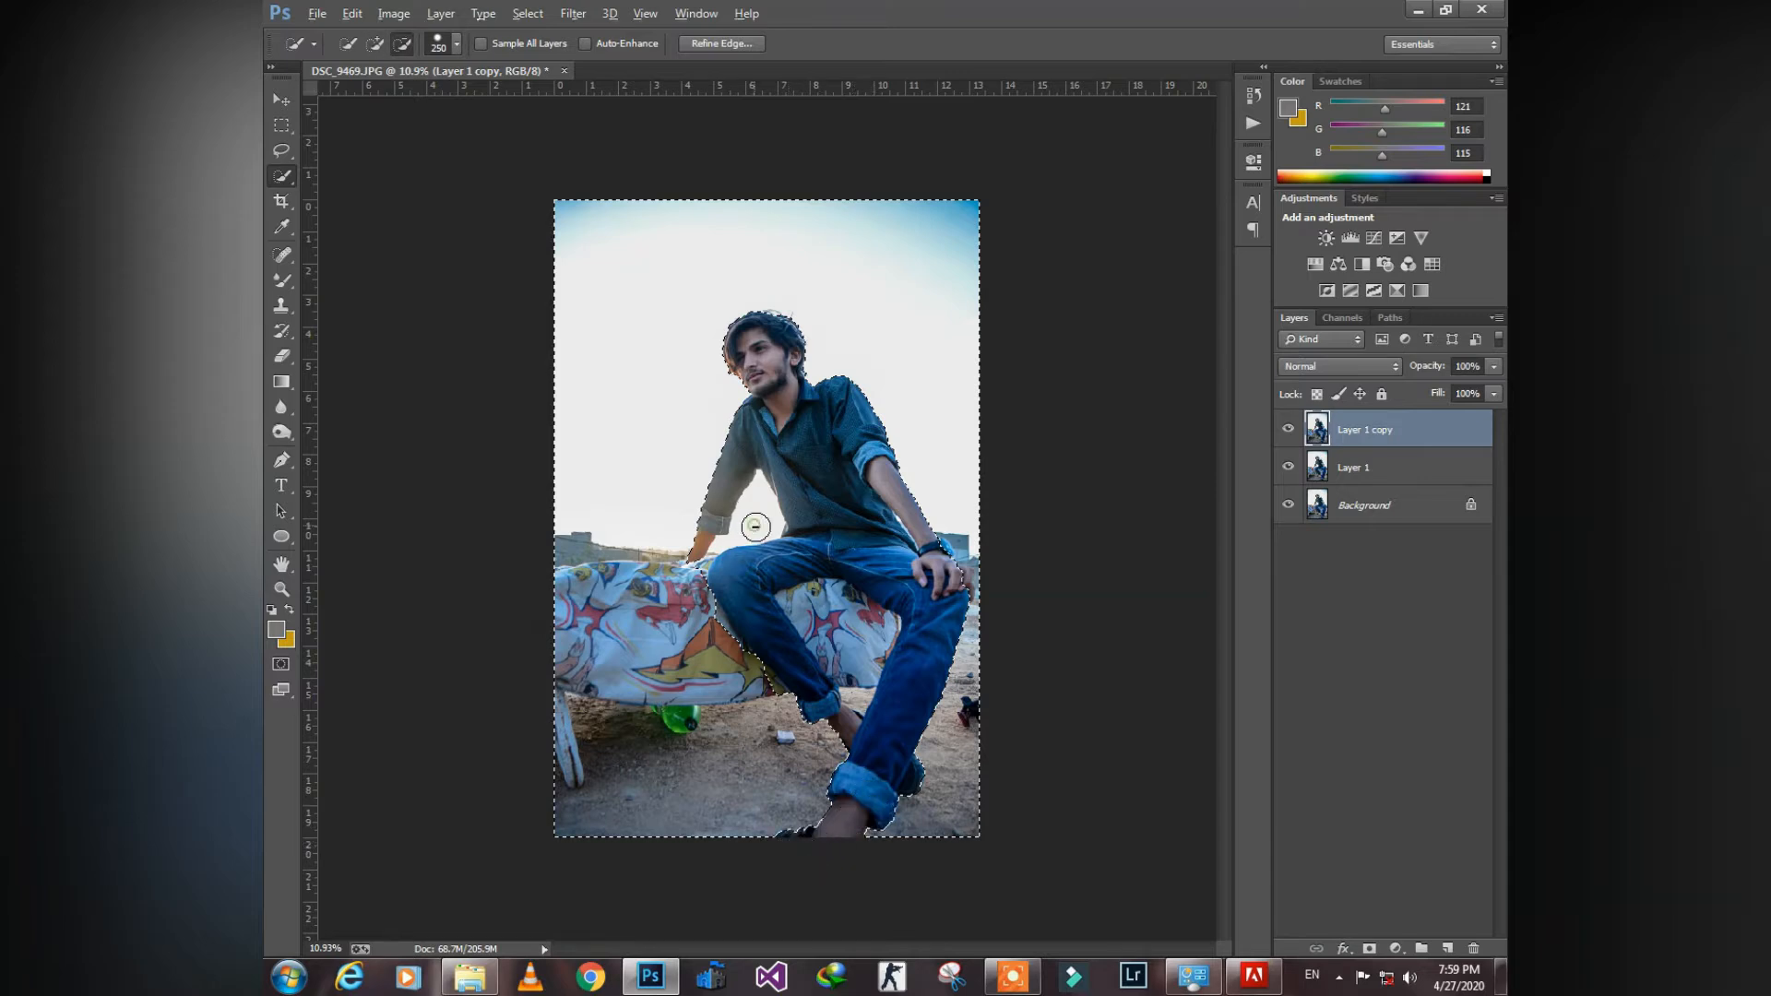
Add the gap between arm and torso with a 100 brush, and the patterned fabric between the legs with a 250 brush
key("bracketleft")
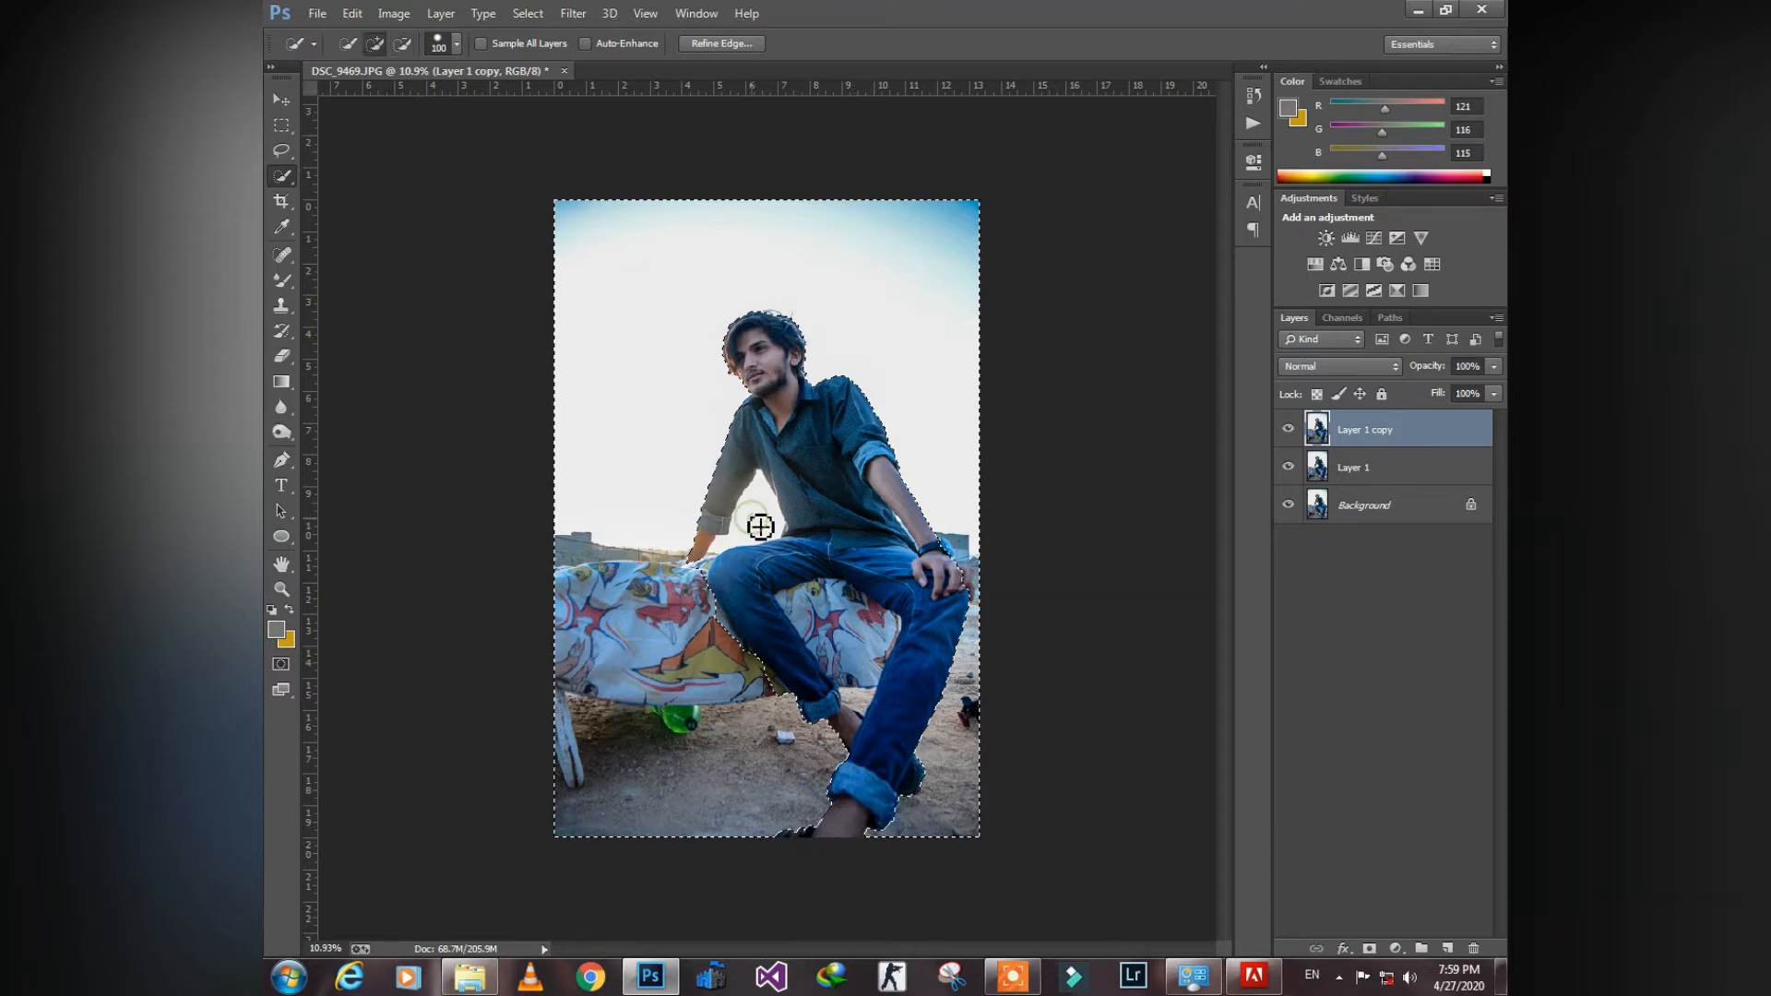
mouse_move(761, 527)
left_mouse_down()
mouse_move(767, 503)
mouse_move(714, 578)
mouse_move(730, 548)
mouse_move(767, 545)
mouse_move(756, 515)
mouse_move(699, 567)
mouse_move(739, 526)
left_mouse_up()
key("alt")
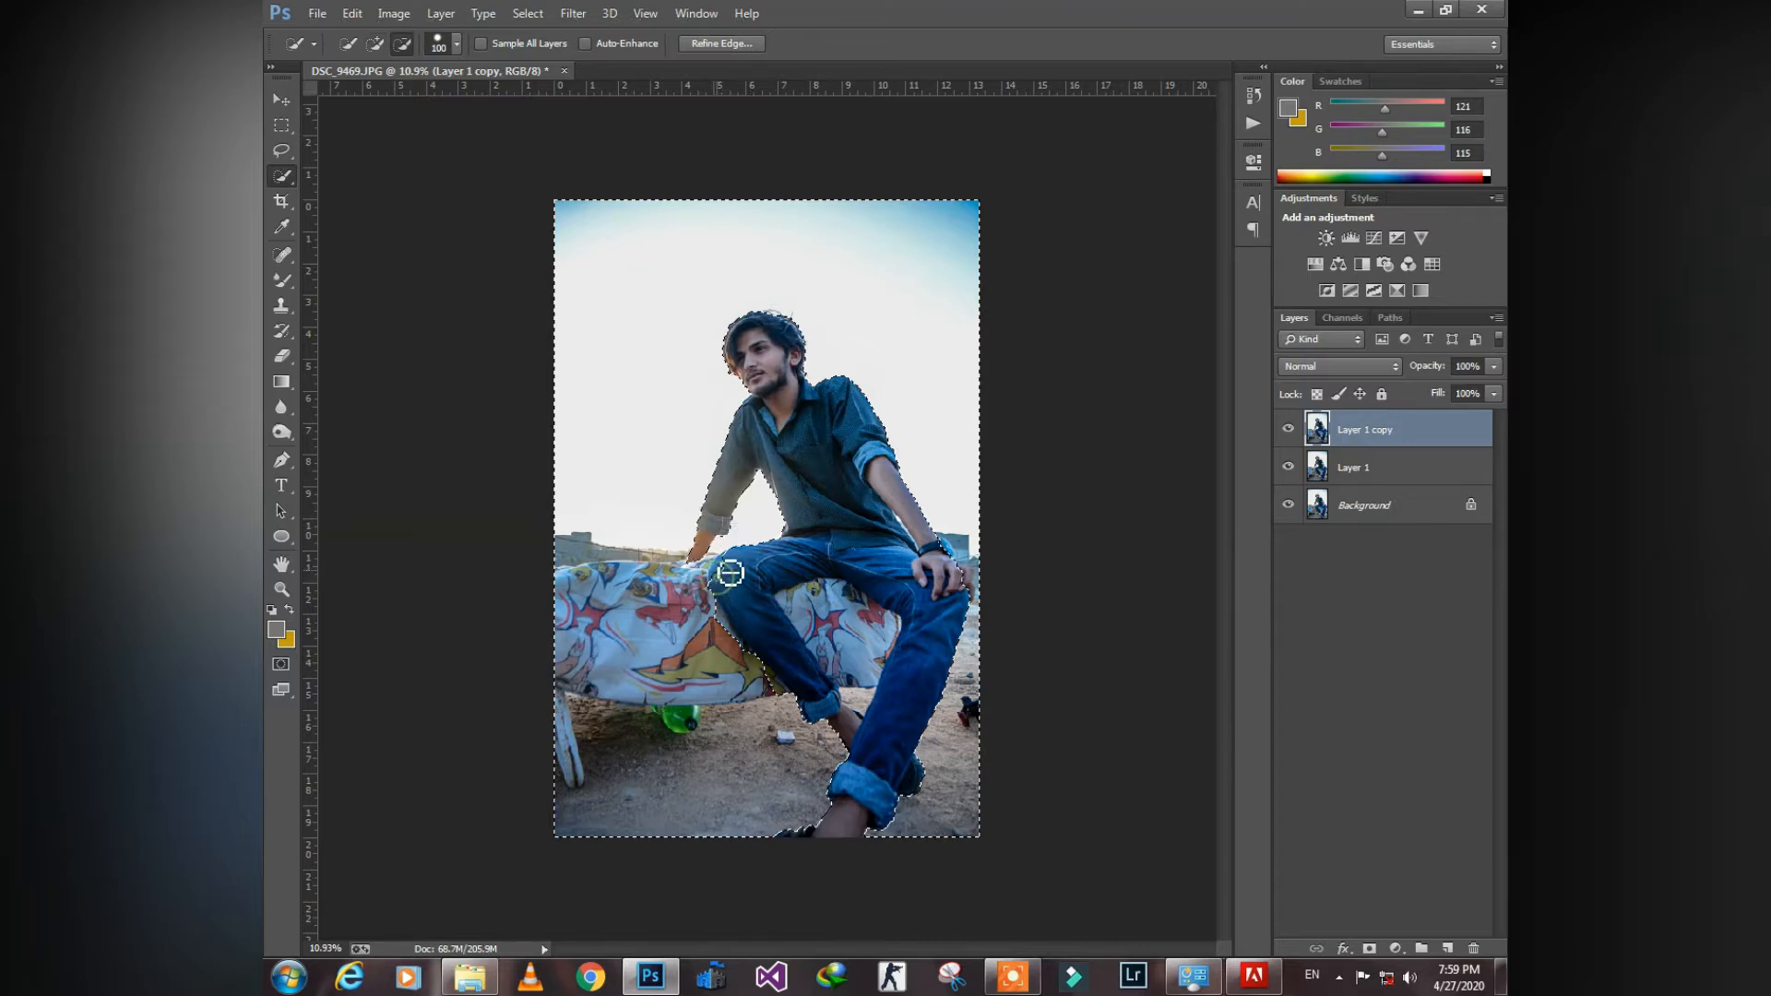
key("bracketright")
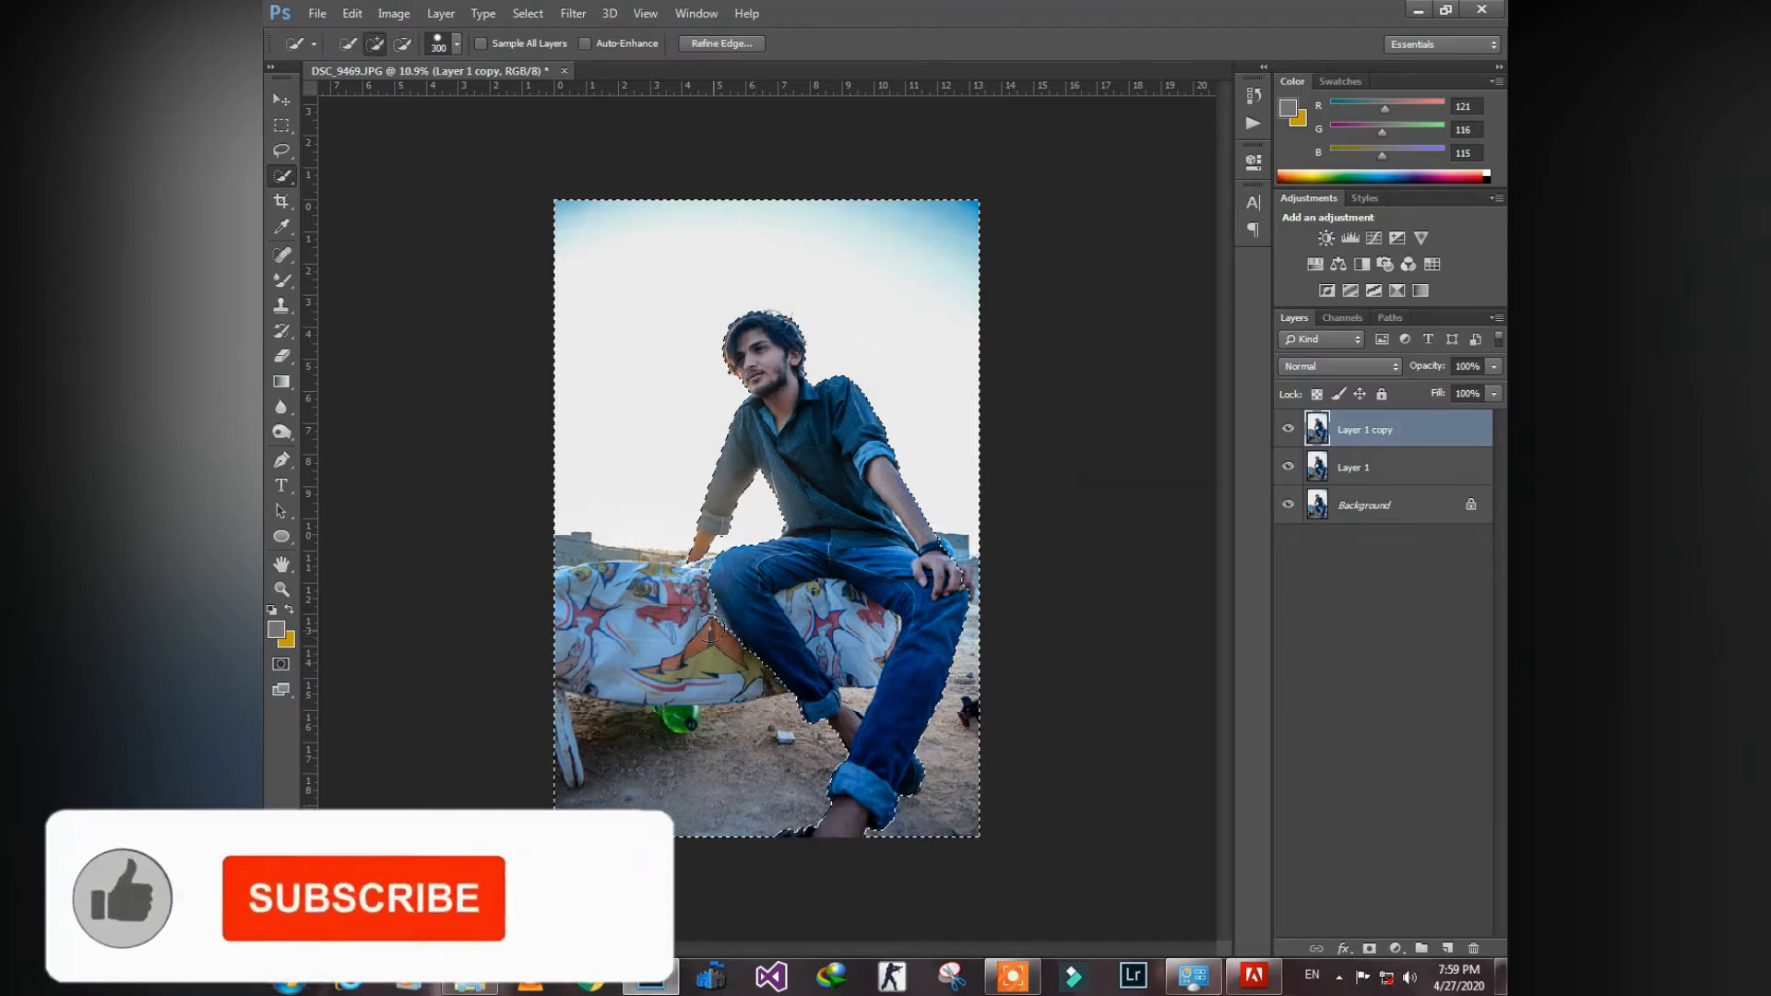
left_click_drag(845, 666, 806, 603)
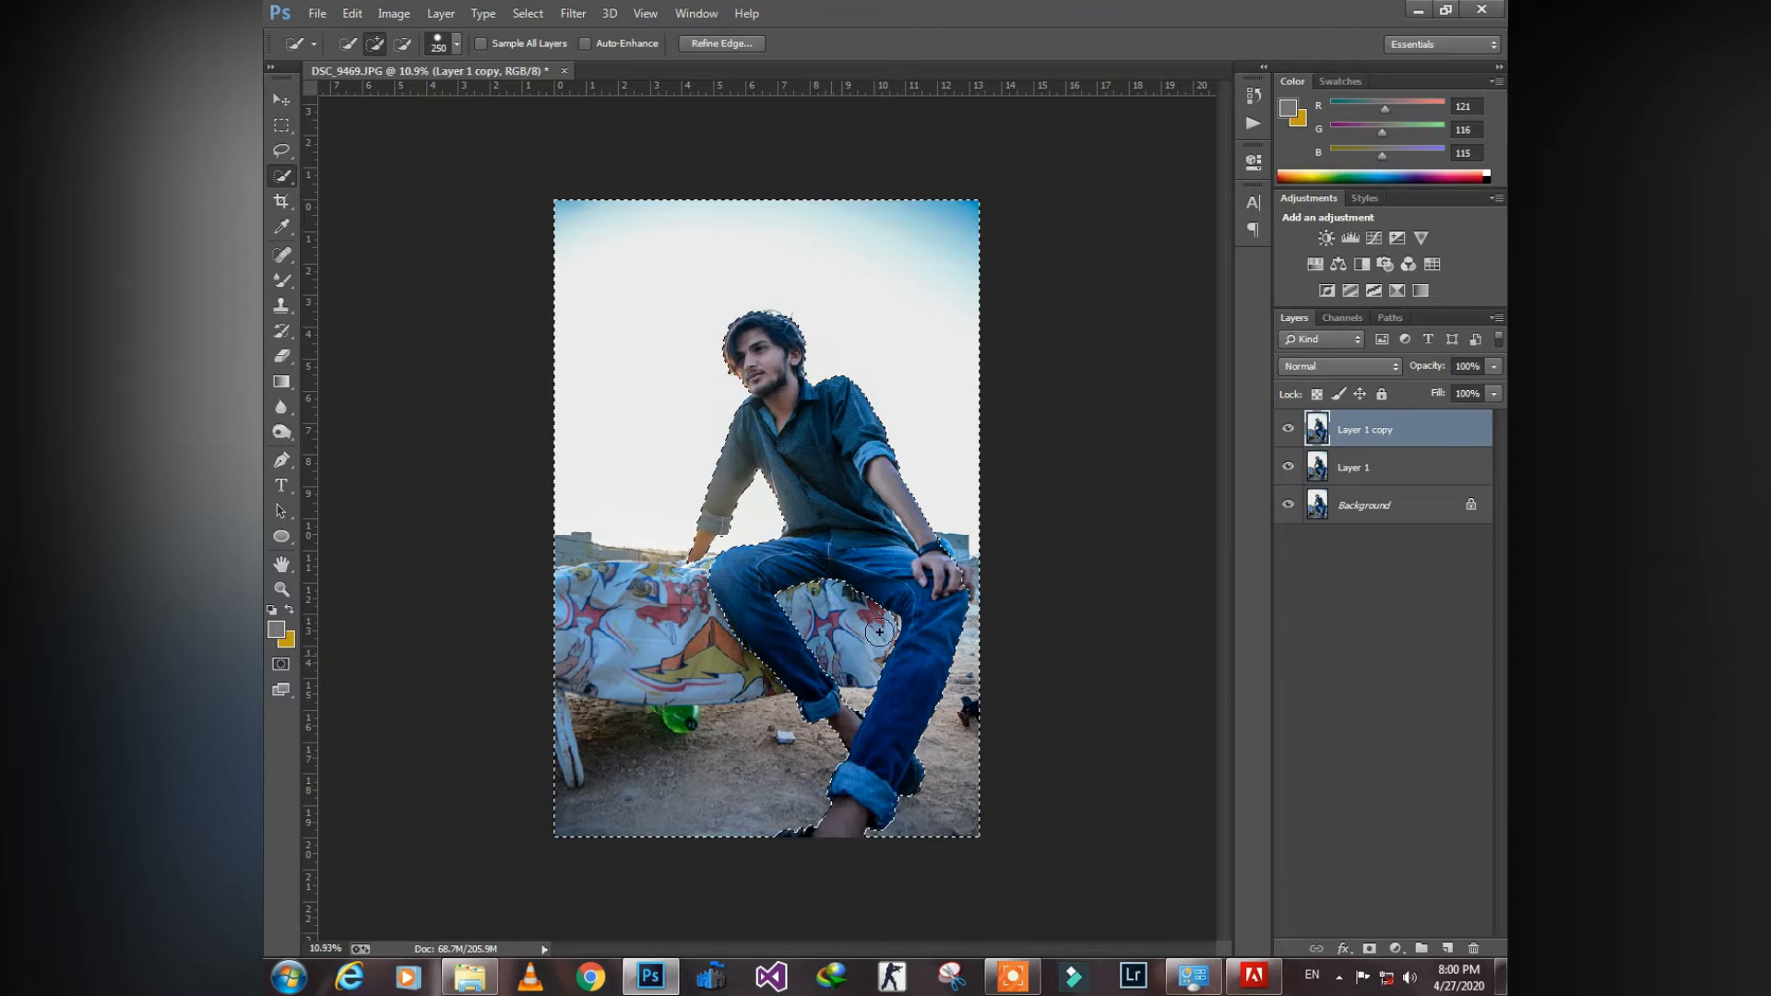
key("alt")
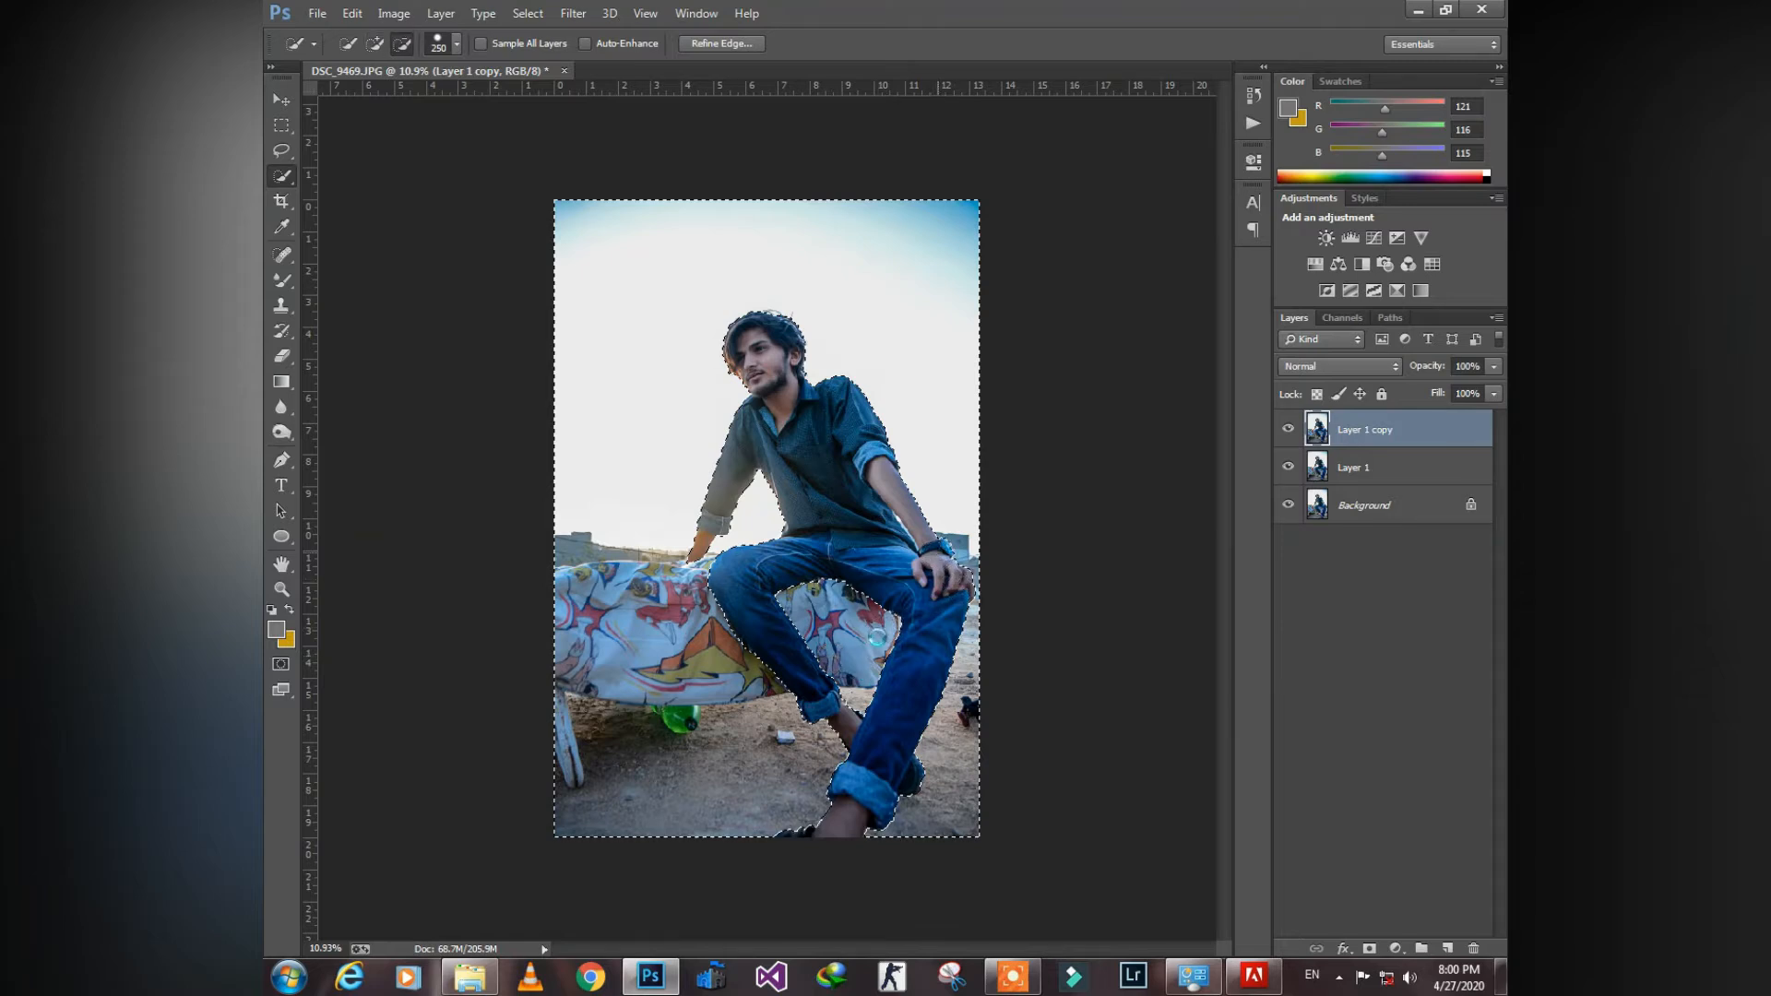
Apply Camera Raw to the background selection, raising Clarity, lowering Highlights and slightly increasing Contrast
left_click(573, 13)
left_click(642, 126)
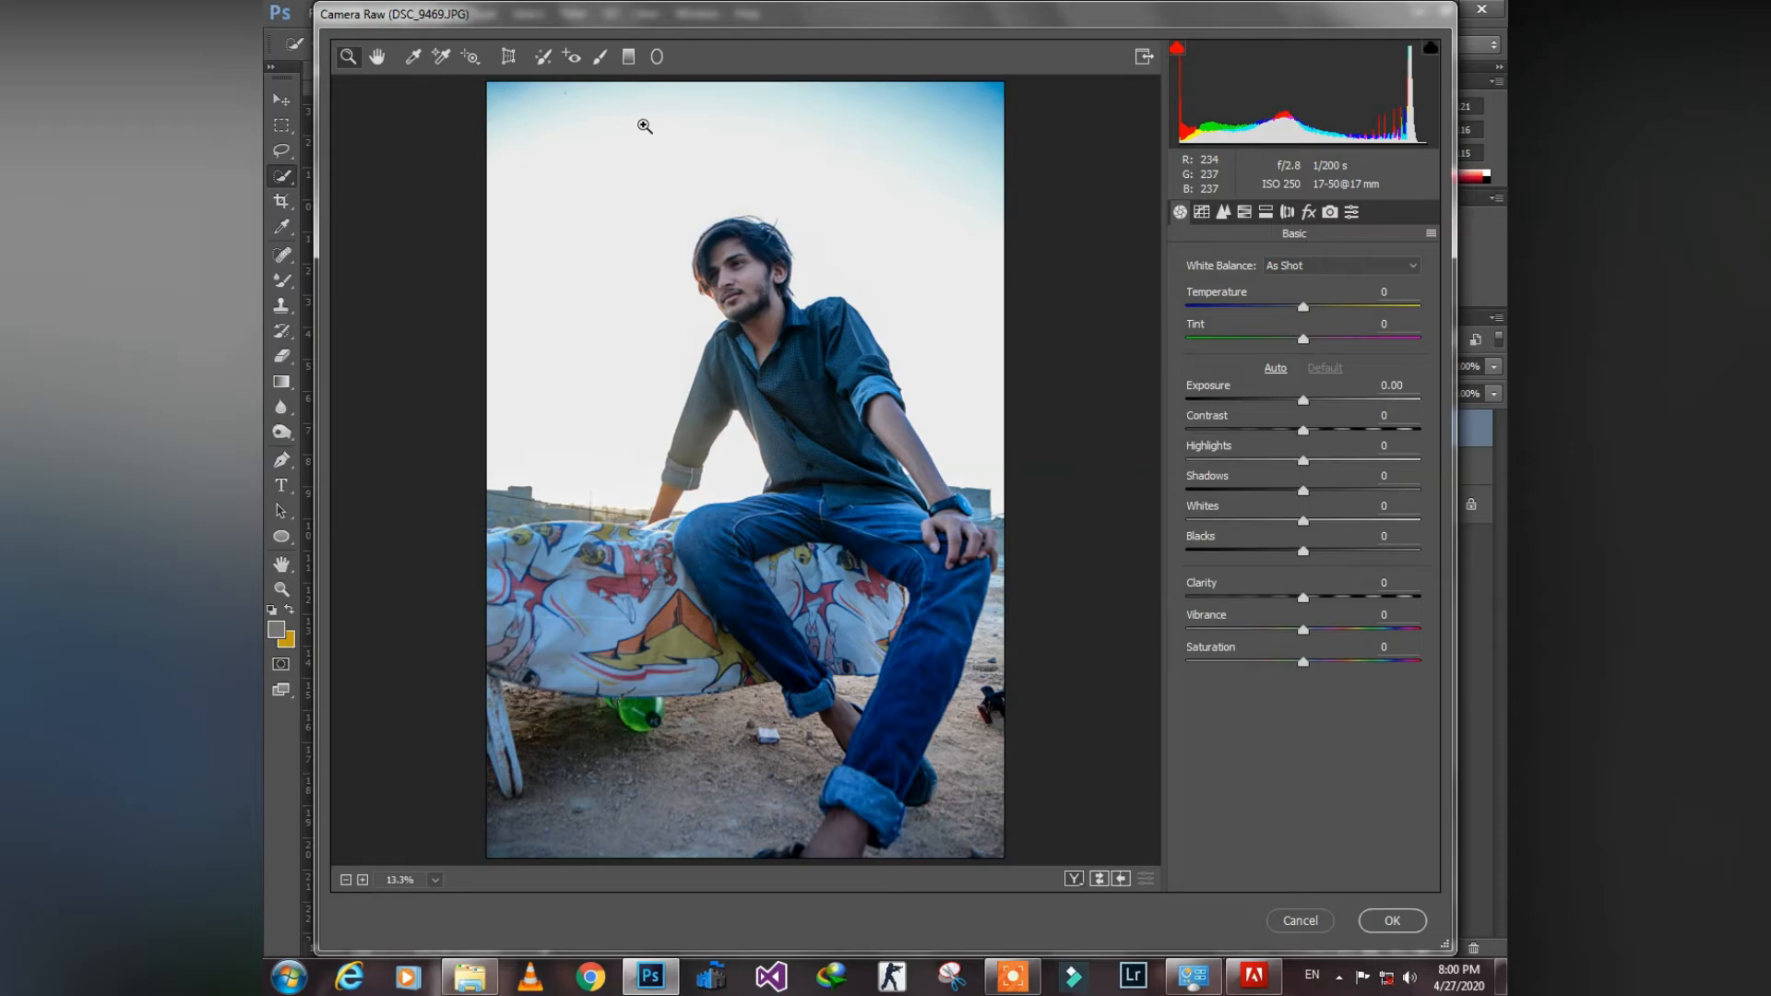
left_click_drag(1302, 598, 1334, 598)
left_click_drag(1303, 460, 1269, 490)
left_click_drag(1303, 429, 1313, 430)
left_click(1392, 920)
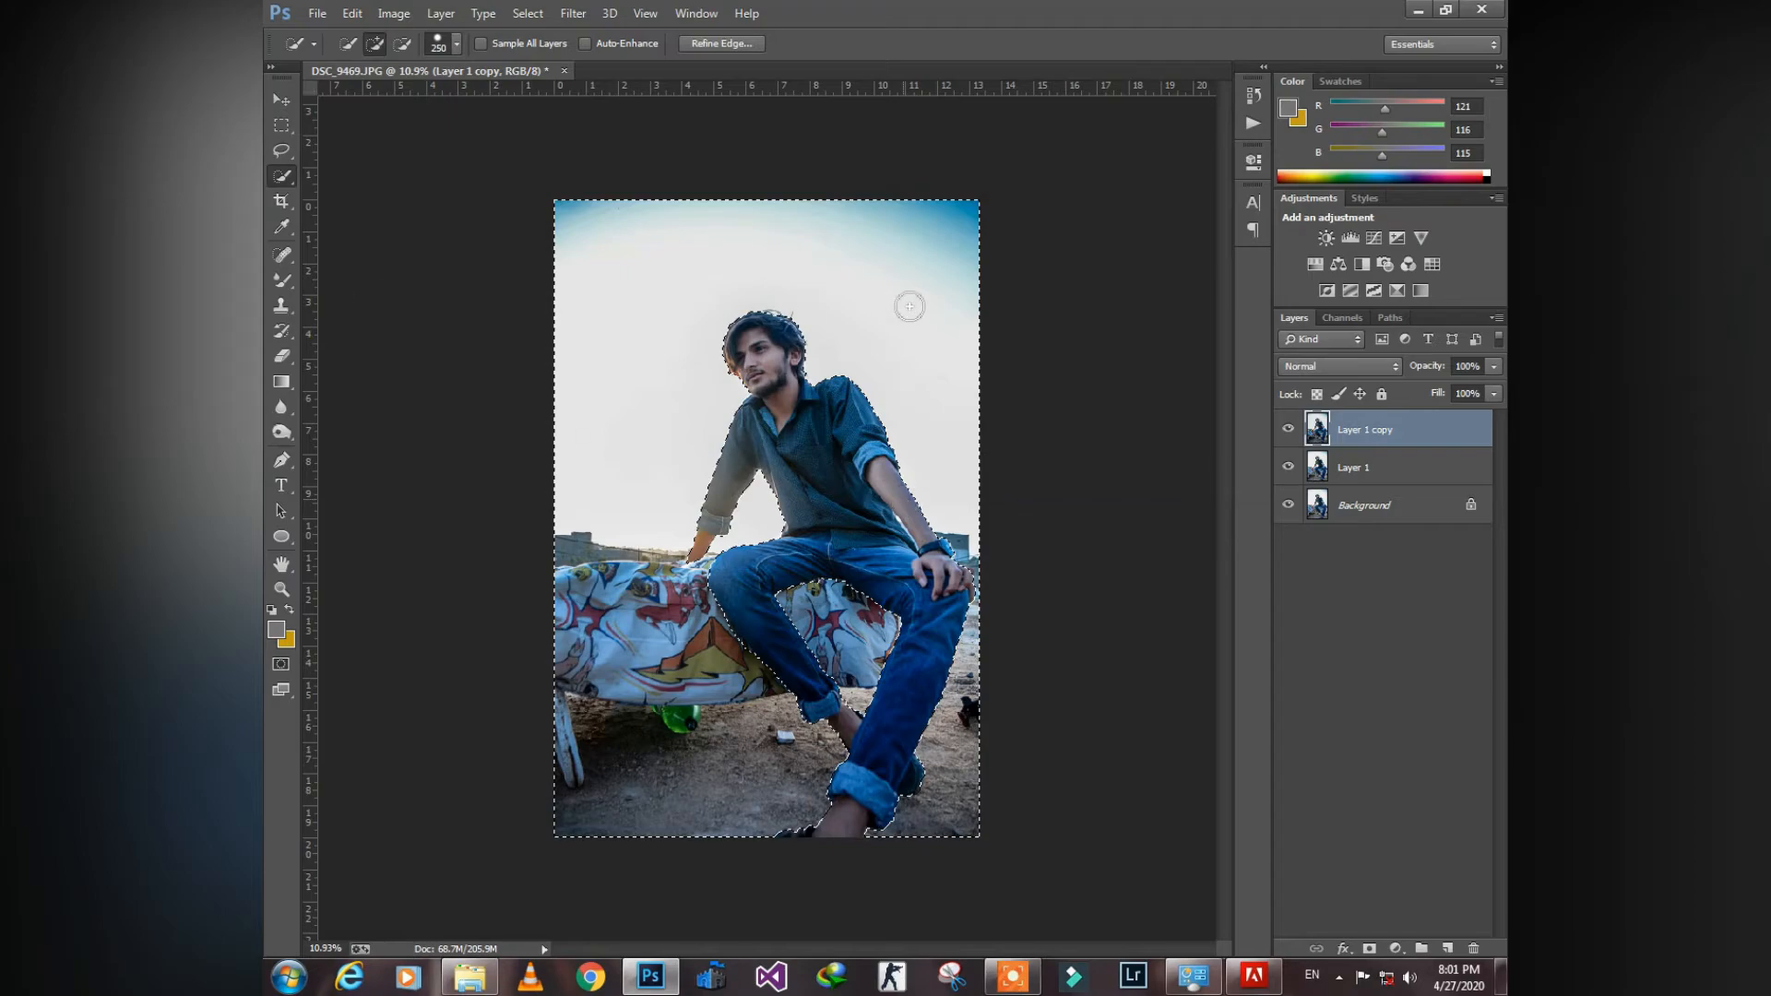
Deselect the background, merge duplicates of all the layers into one new layer, and copy that merged layer
key("ctrl+d")
left_click(1396, 512, "shift")
key("ctrl+j")
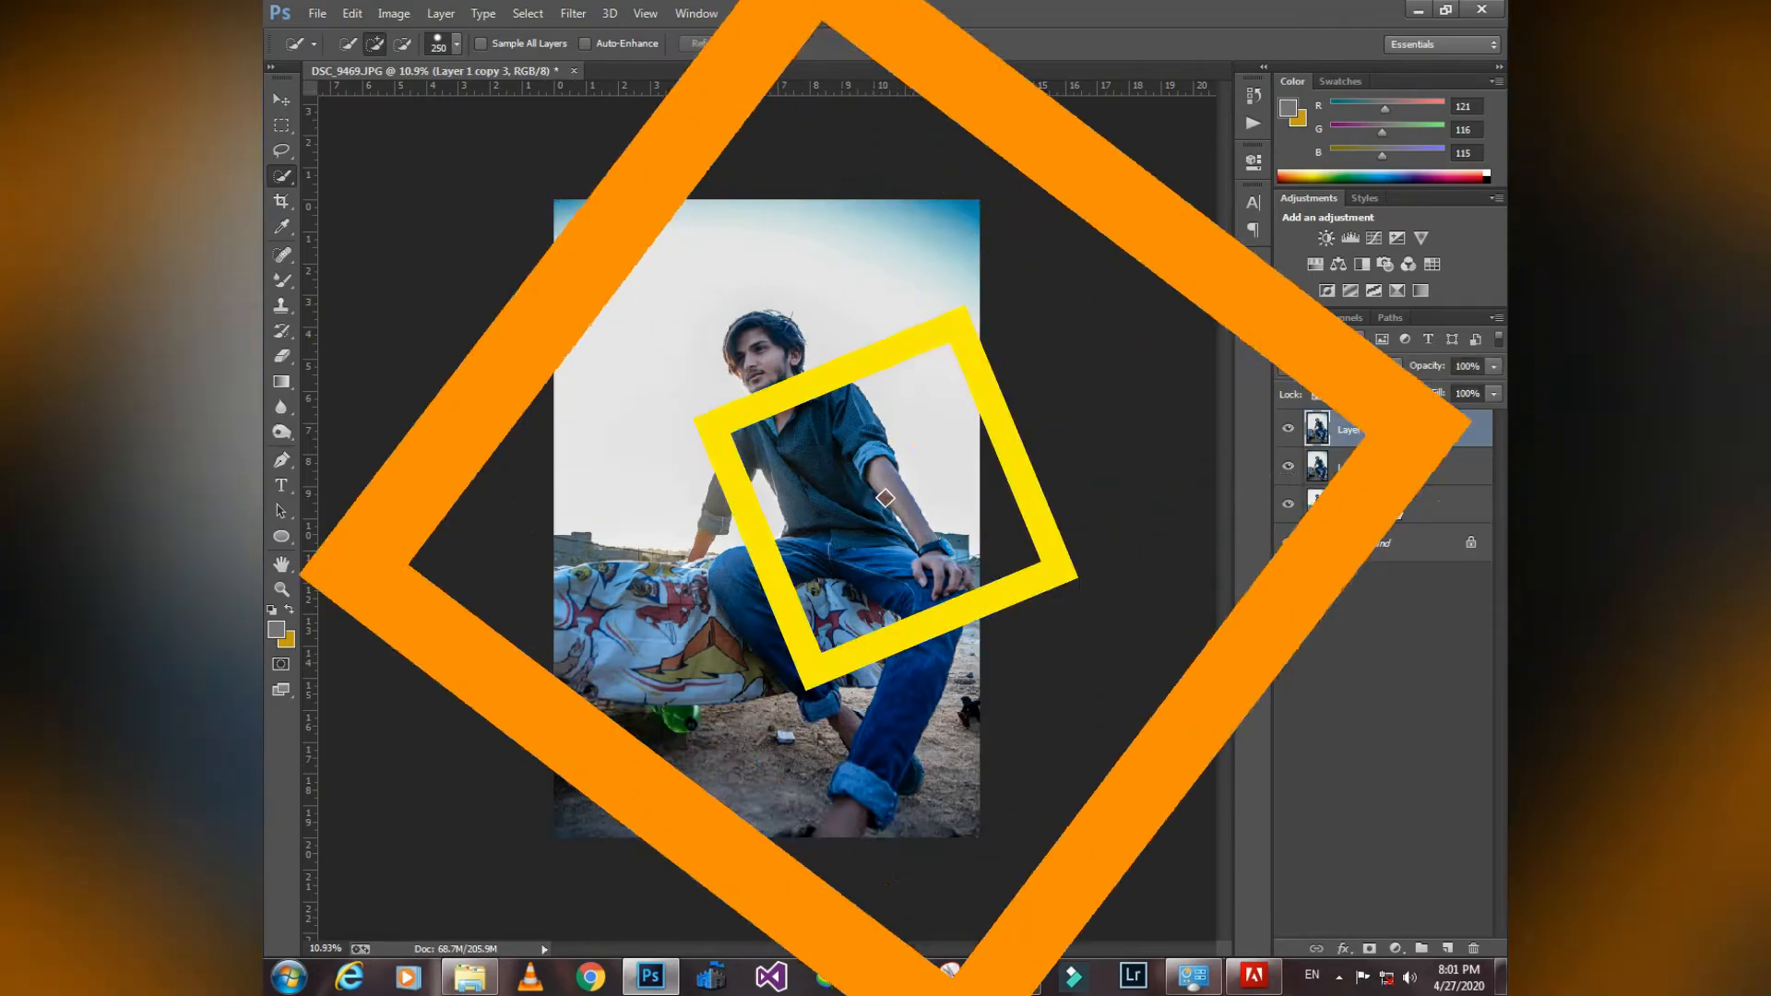
key("Escape")
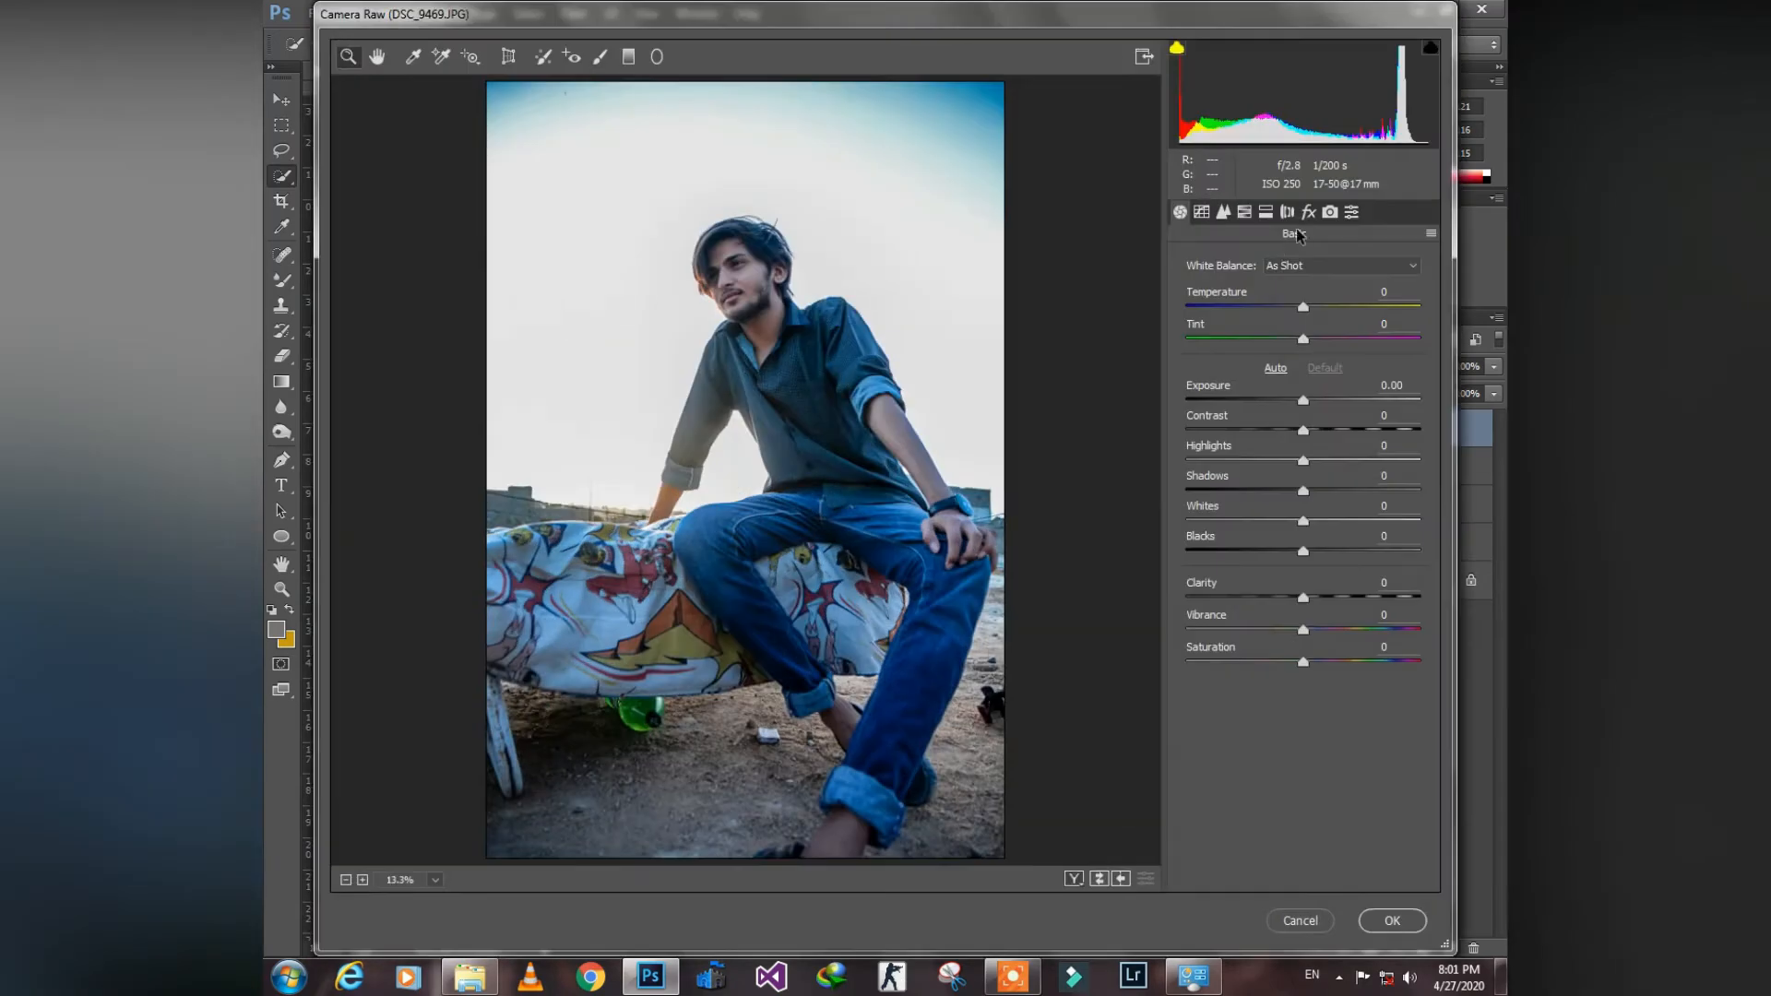
Apply the "ble red smoke" preset to the merged copy in Camera Raw
left_click(1352, 213)
left_click_drag(1434, 281, 1445, 629)
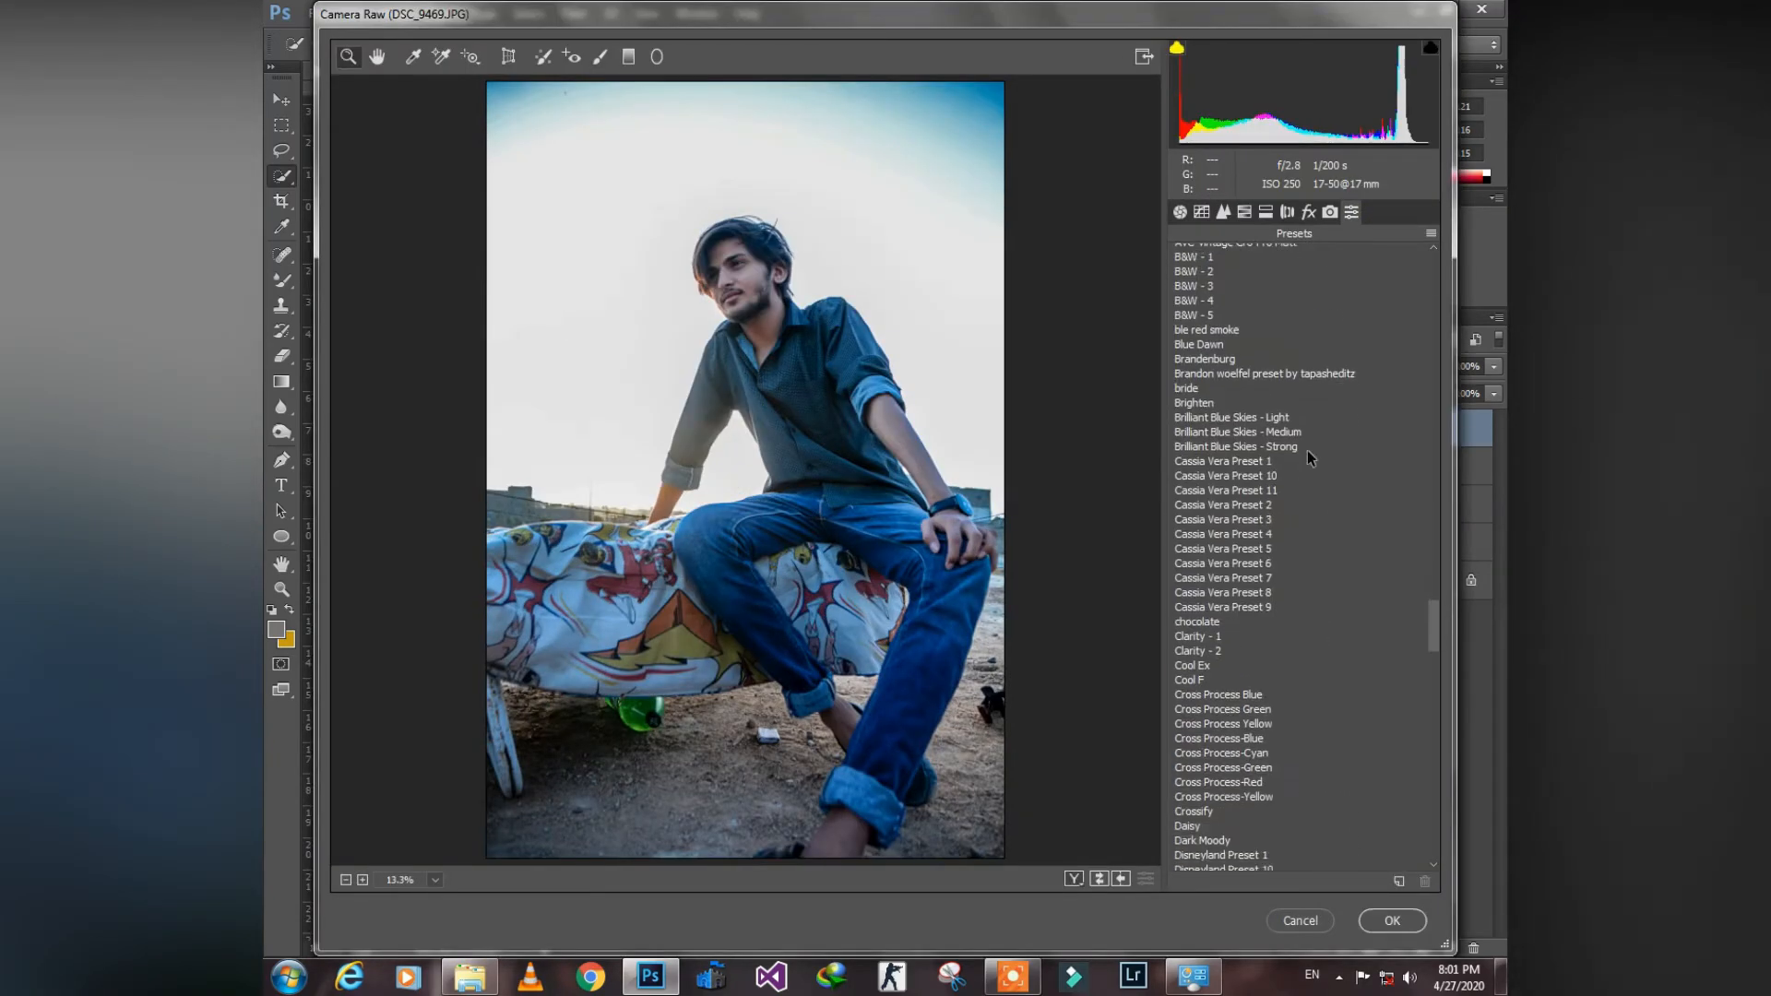
left_click(1199, 330)
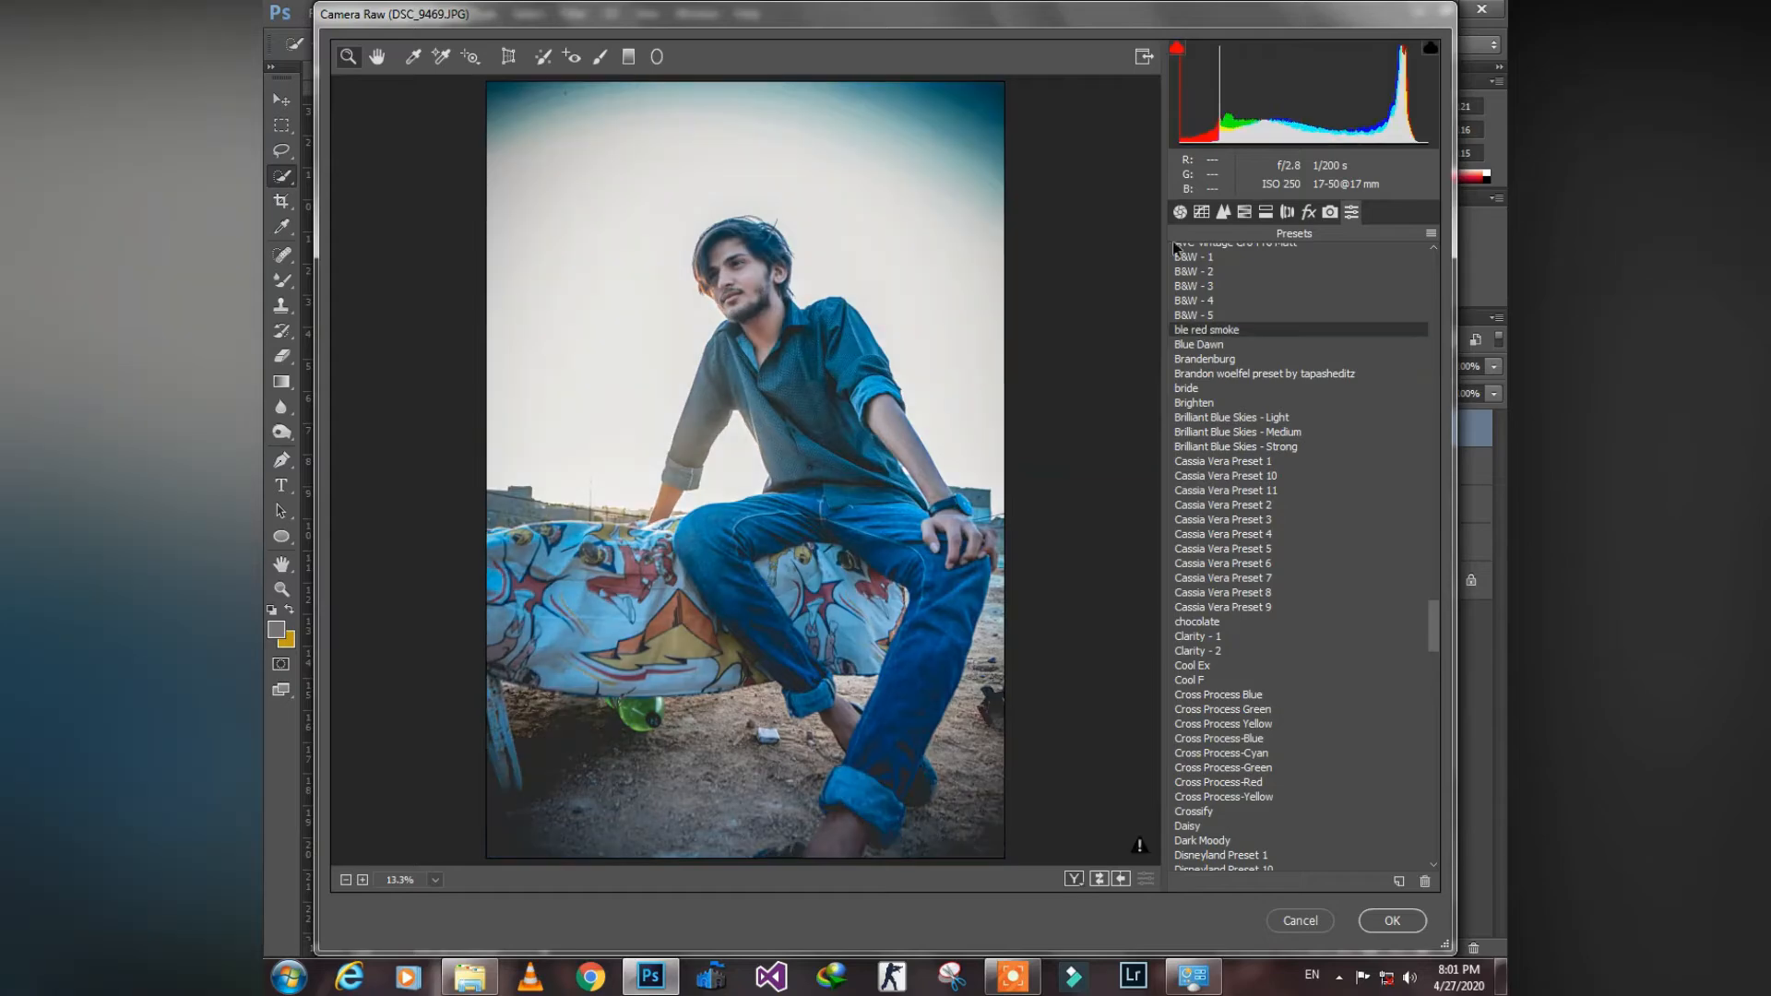
Set Shadows to +18 and Blacks to -5, and slightly lower one range of the tone curve
left_click(1180, 213)
left_click_drag(1264, 494, 1325, 492)
mouse_move(1264, 550)
left_mouse_down()
mouse_move(1299, 552)
mouse_move(1271, 533)
left_mouse_up()
left_click(1308, 213)
left_click(1223, 213)
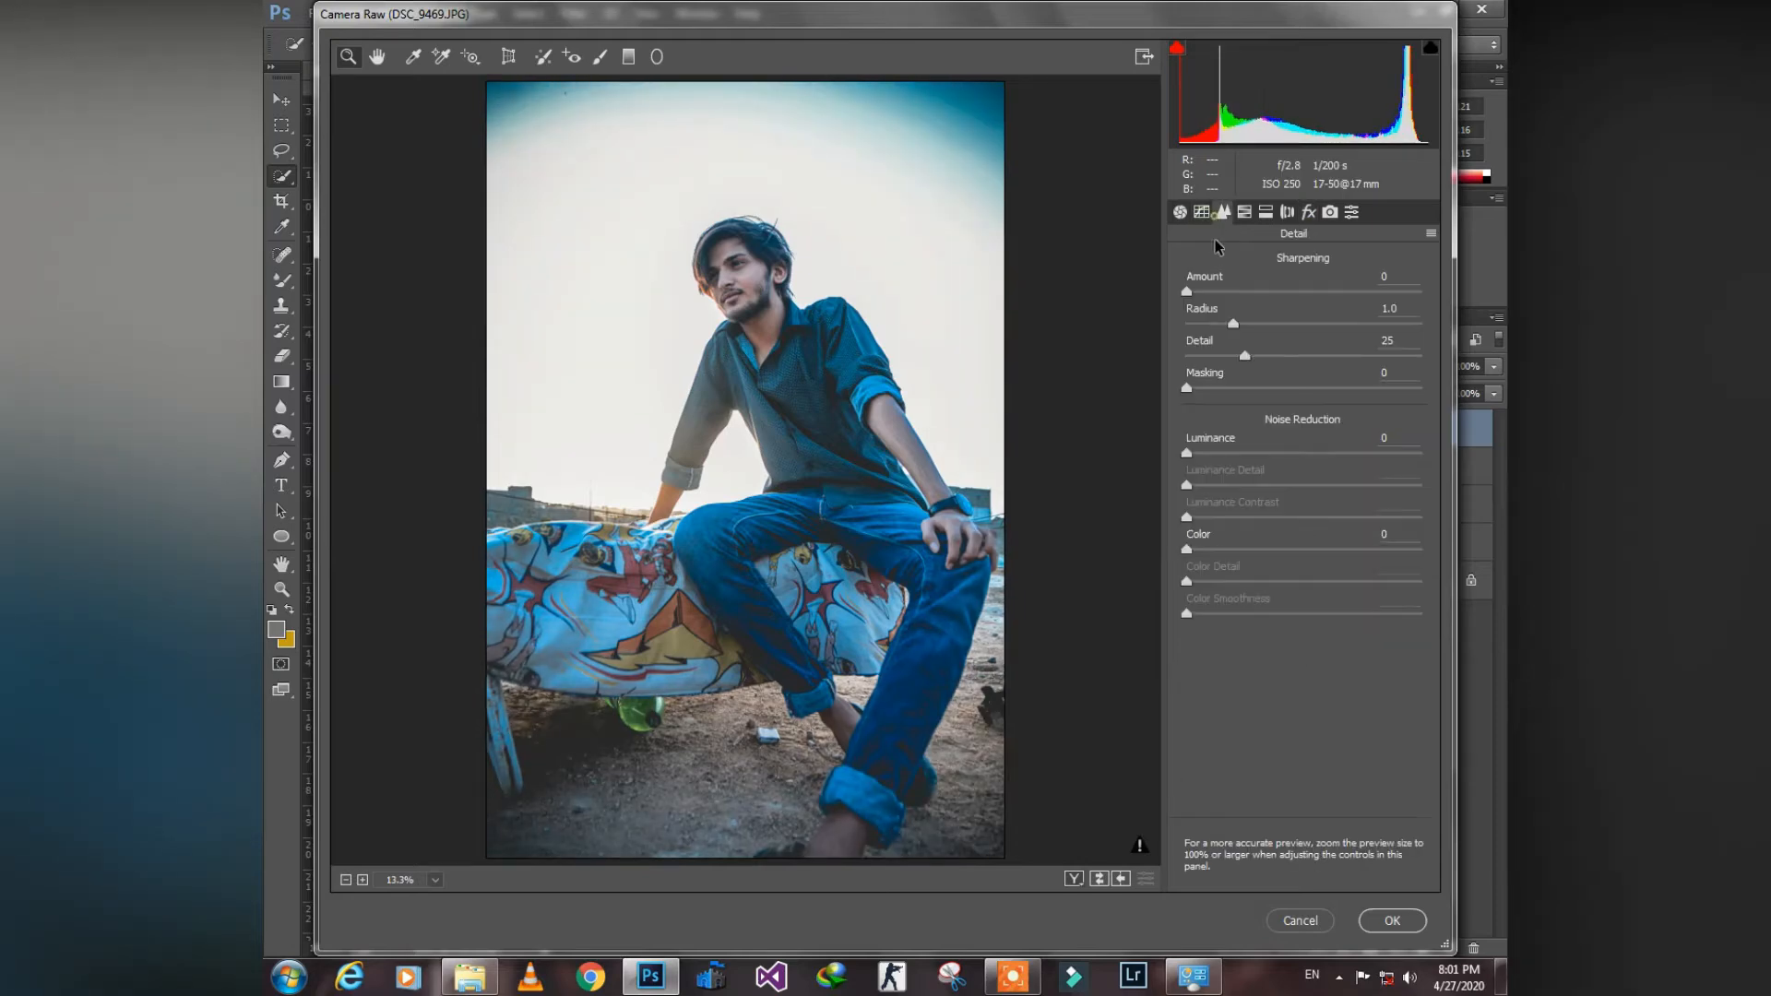
left_click(1201, 212)
left_click_drag(1303, 627, 1280, 631)
Set the basic tone values to Highlights -33 and Blacks -12
left_click(1180, 212)
left_click_drag(1302, 460, 1264, 461)
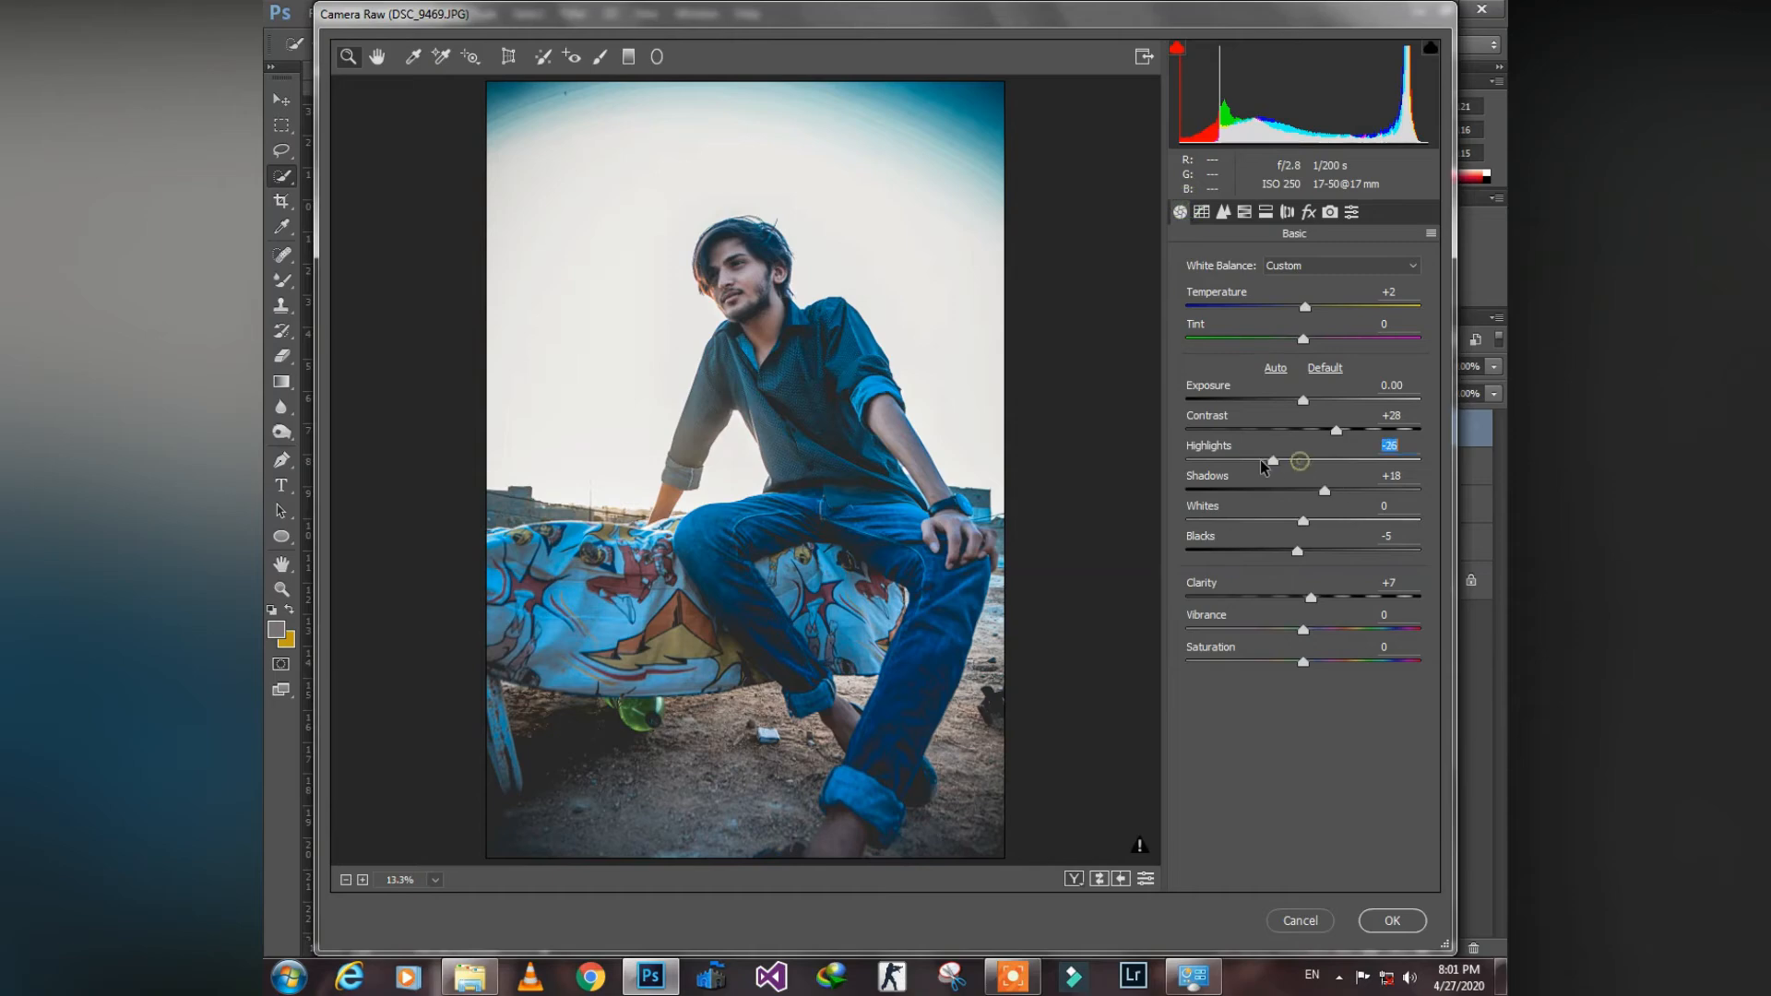
left_click_drag(1297, 551, 1274, 553)
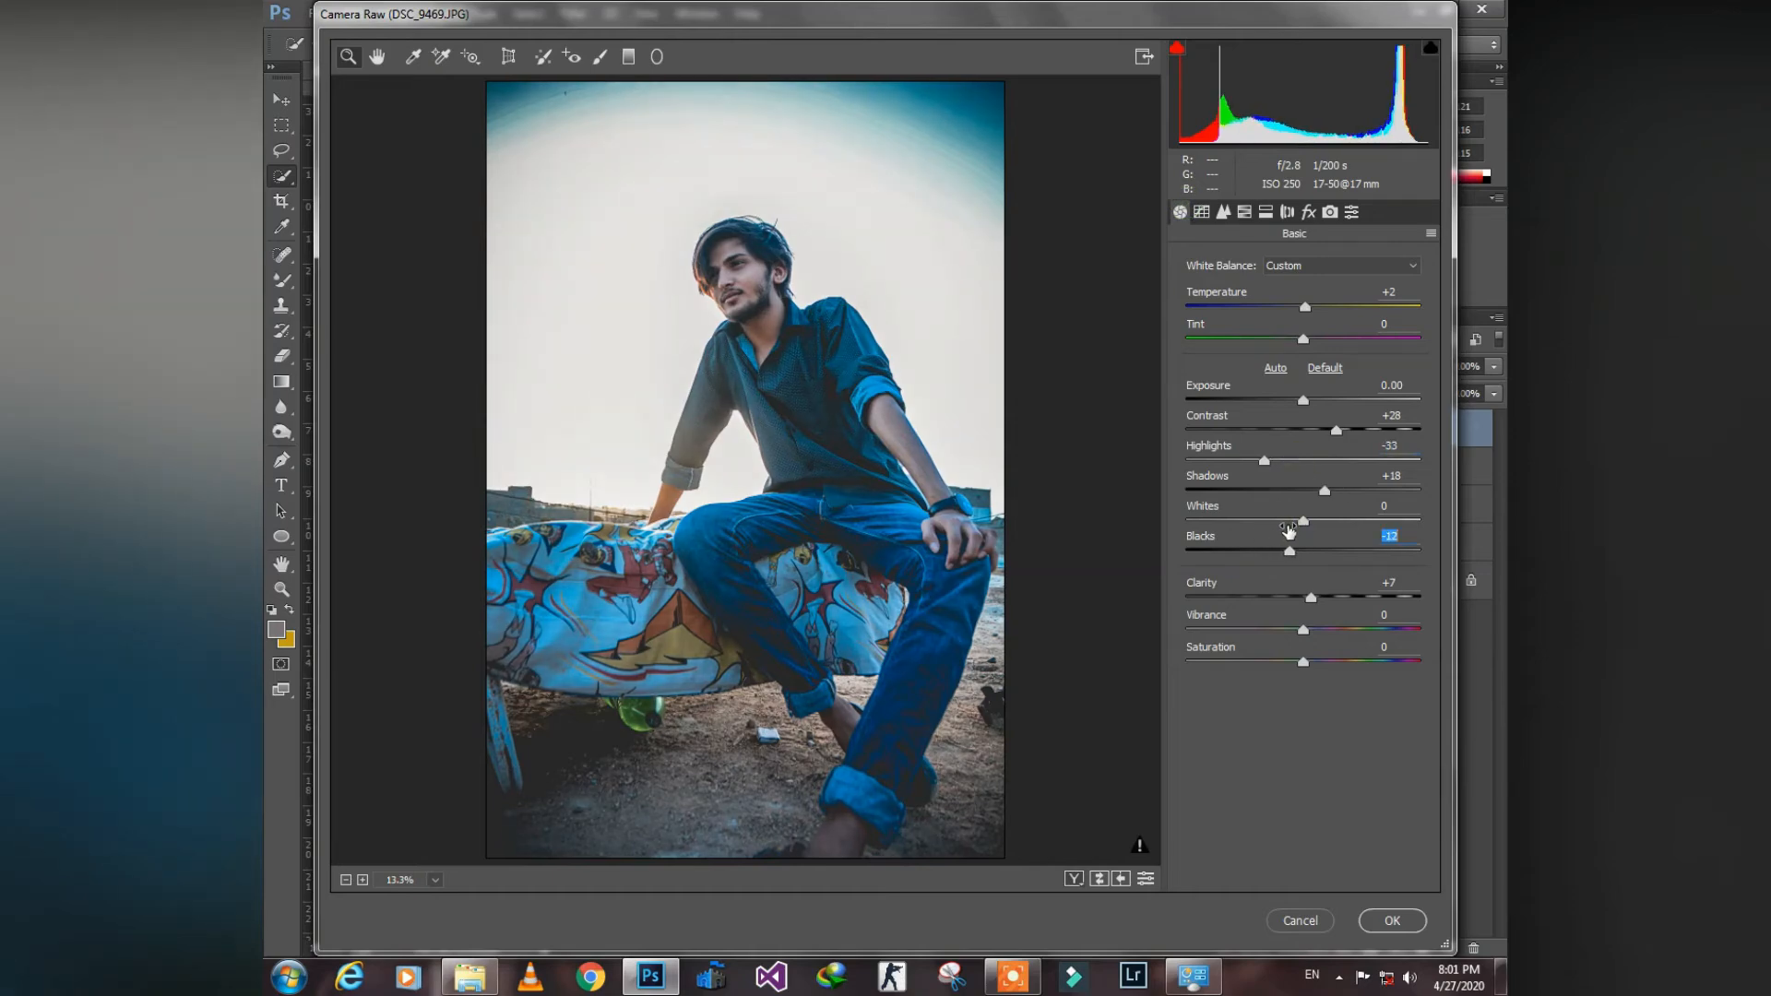
Set split toning to Highlights Hue 194 and Saturation 4, Shadows Hue 42 and Saturation 20, with Balance +13
left_click(1265, 212)
left_click(1312, 290)
left_click_drag(1221, 323, 1203, 322)
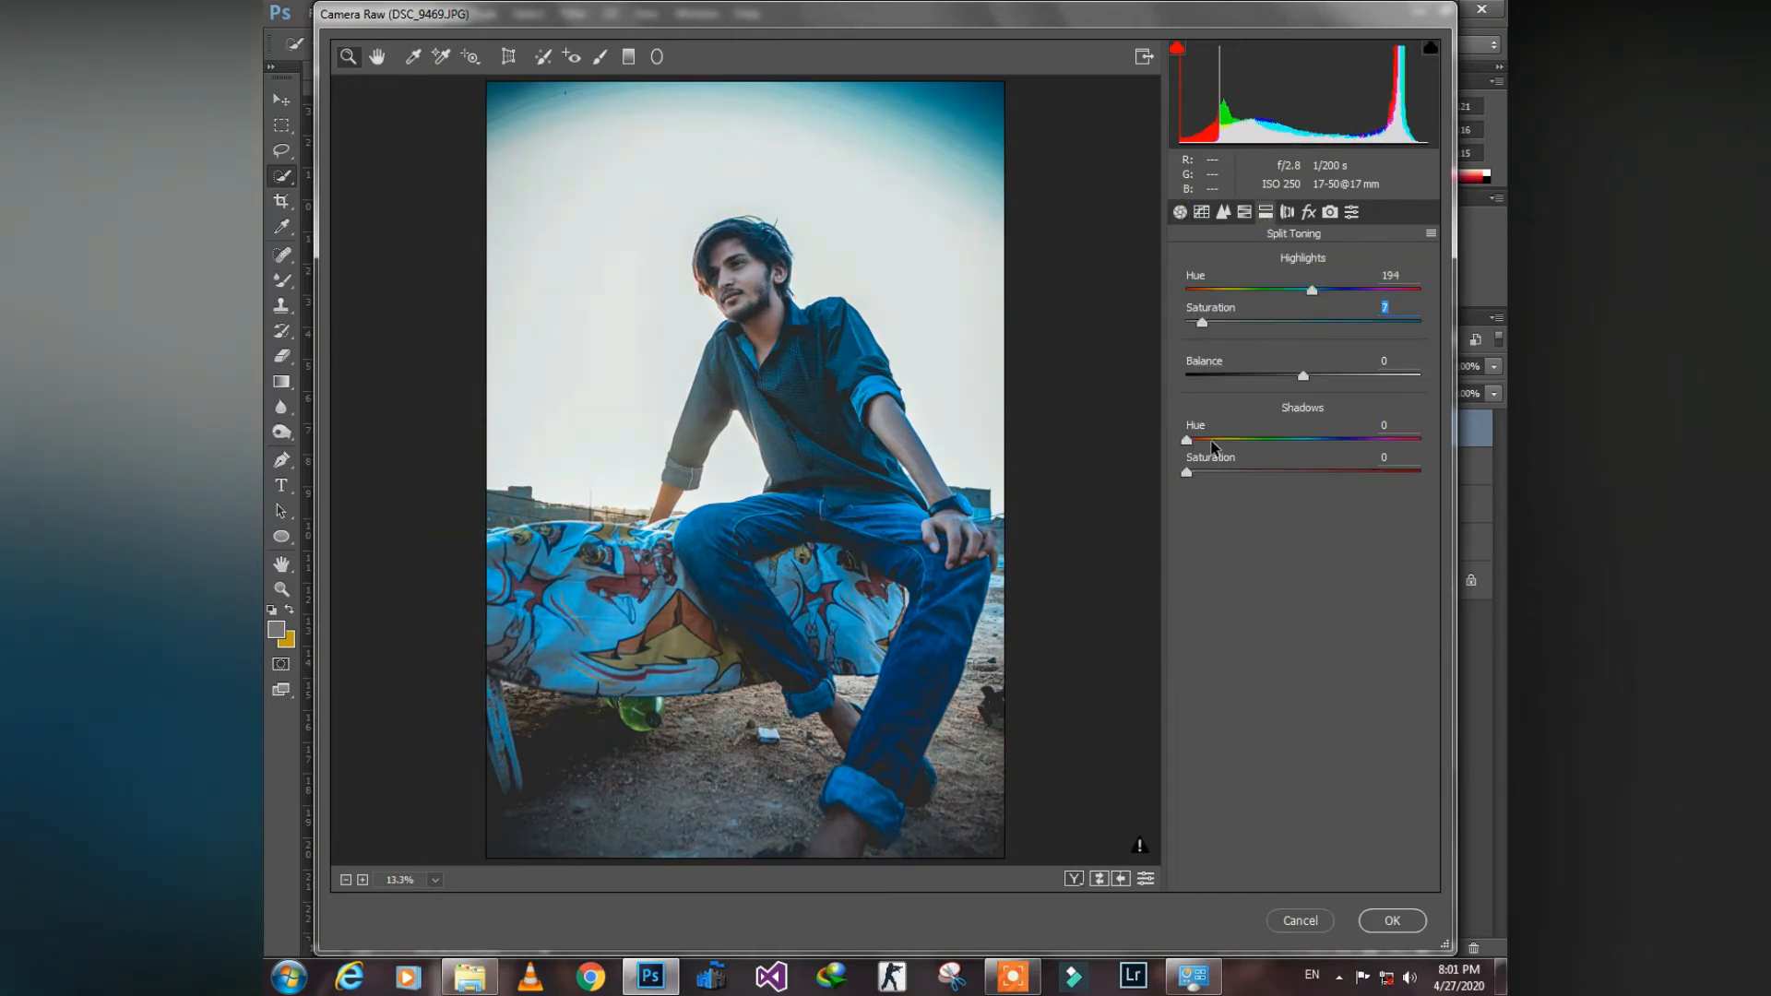
left_click(1213, 441)
left_click(1211, 473)
mouse_move(1247, 475)
left_mouse_down()
mouse_move(1344, 442)
mouse_move(1213, 449)
mouse_move(1236, 472)
left_mouse_up()
left_click_drag(1202, 323, 1192, 323)
mouse_move(1303, 375)
left_mouse_down()
mouse_move(1245, 378)
mouse_move(1280, 382)
left_mouse_up()
left_click_drag(1235, 473, 1233, 472)
left_click_drag(1281, 377, 1318, 376)
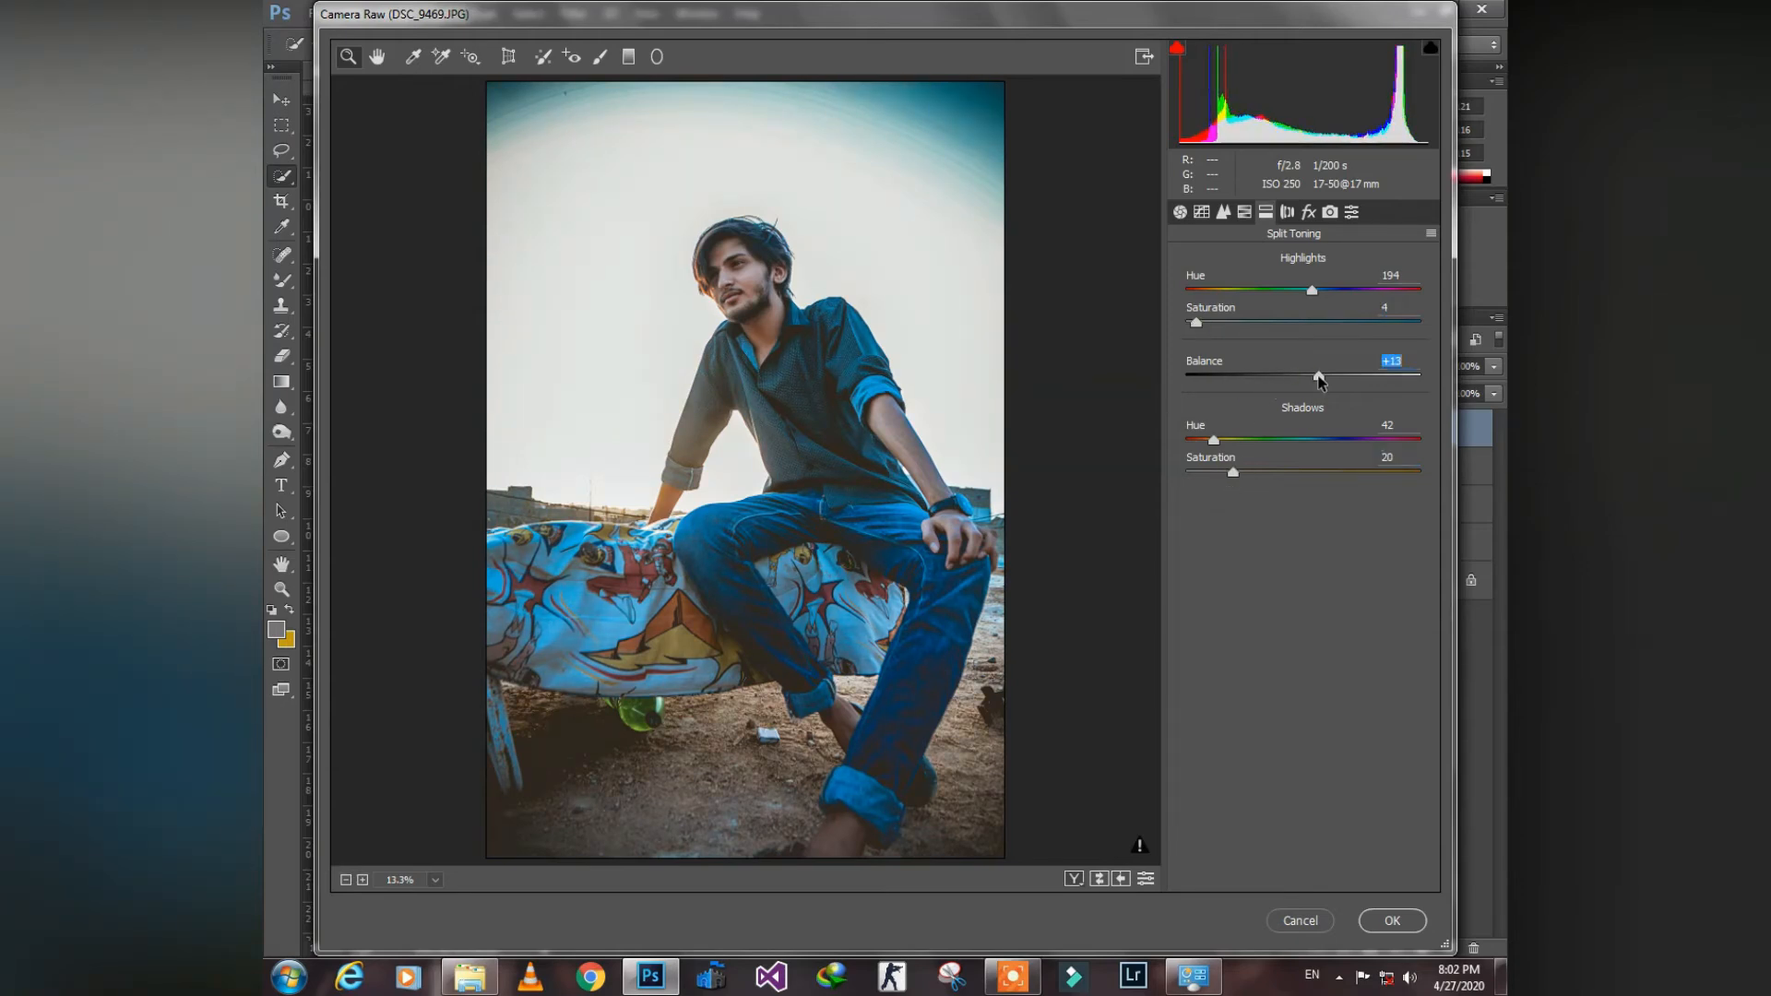
Set the sharpening to Amount 15, Radius 0.8 and Detail 15
left_click(1223, 214)
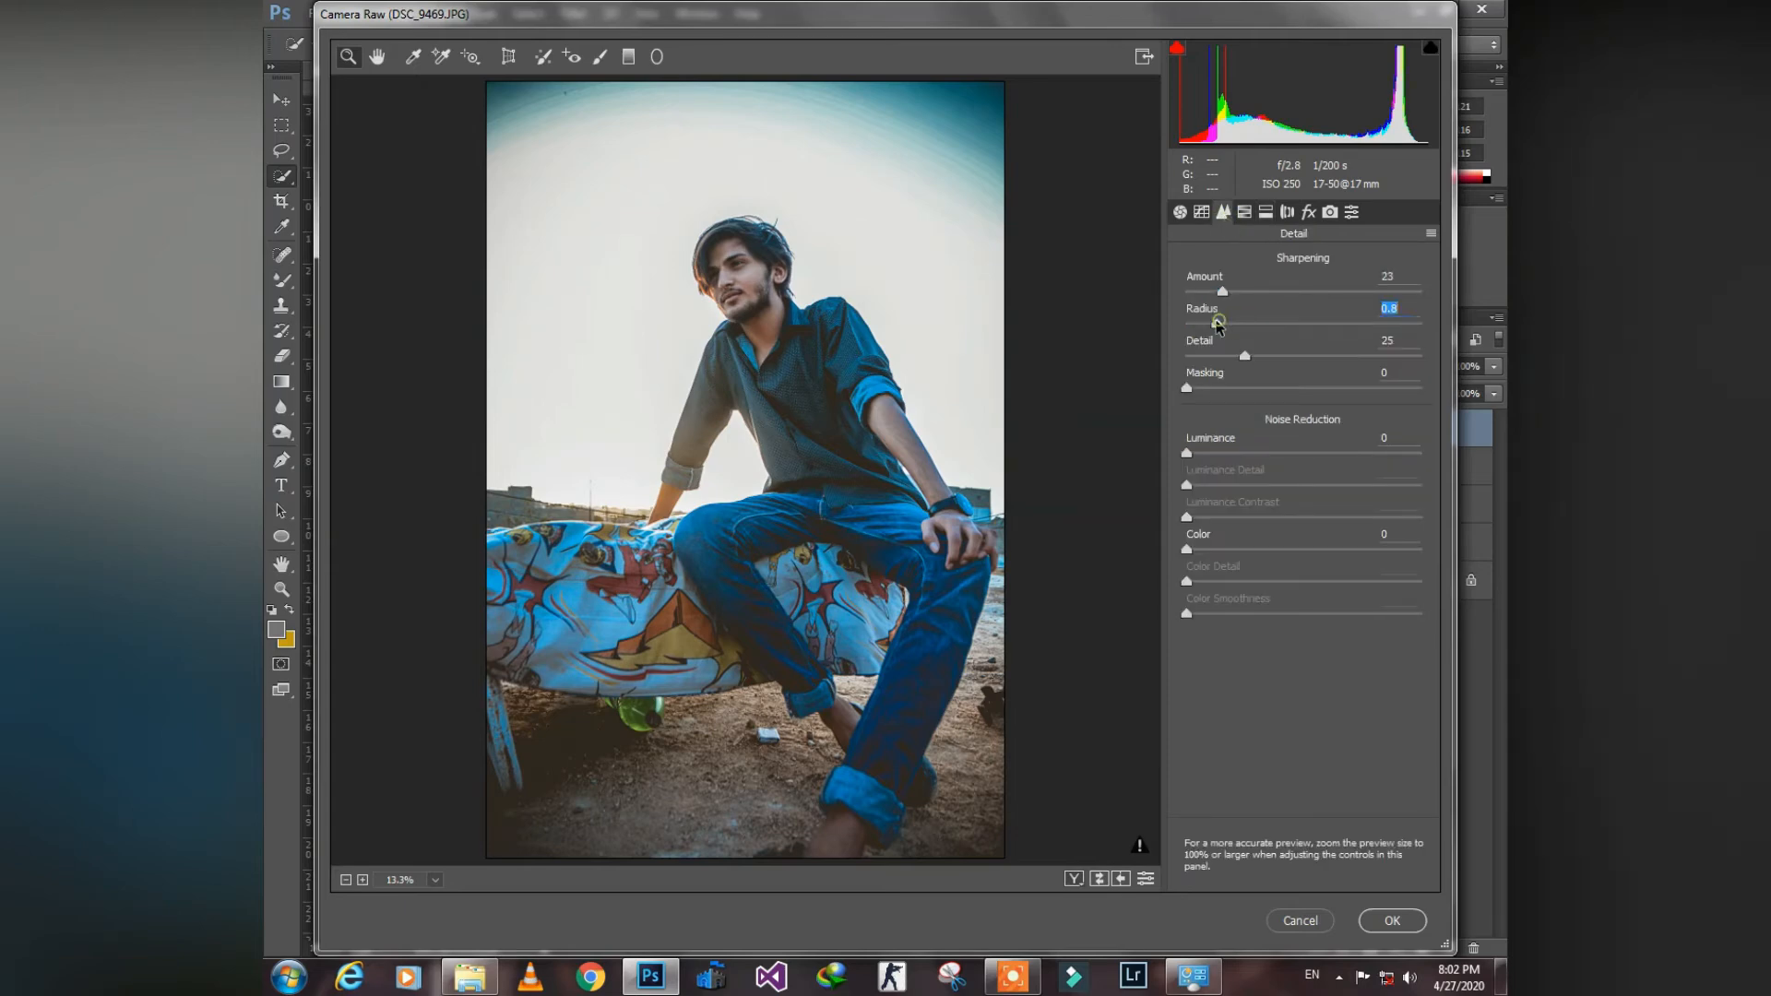
left_click(1210, 290)
left_click(1219, 356)
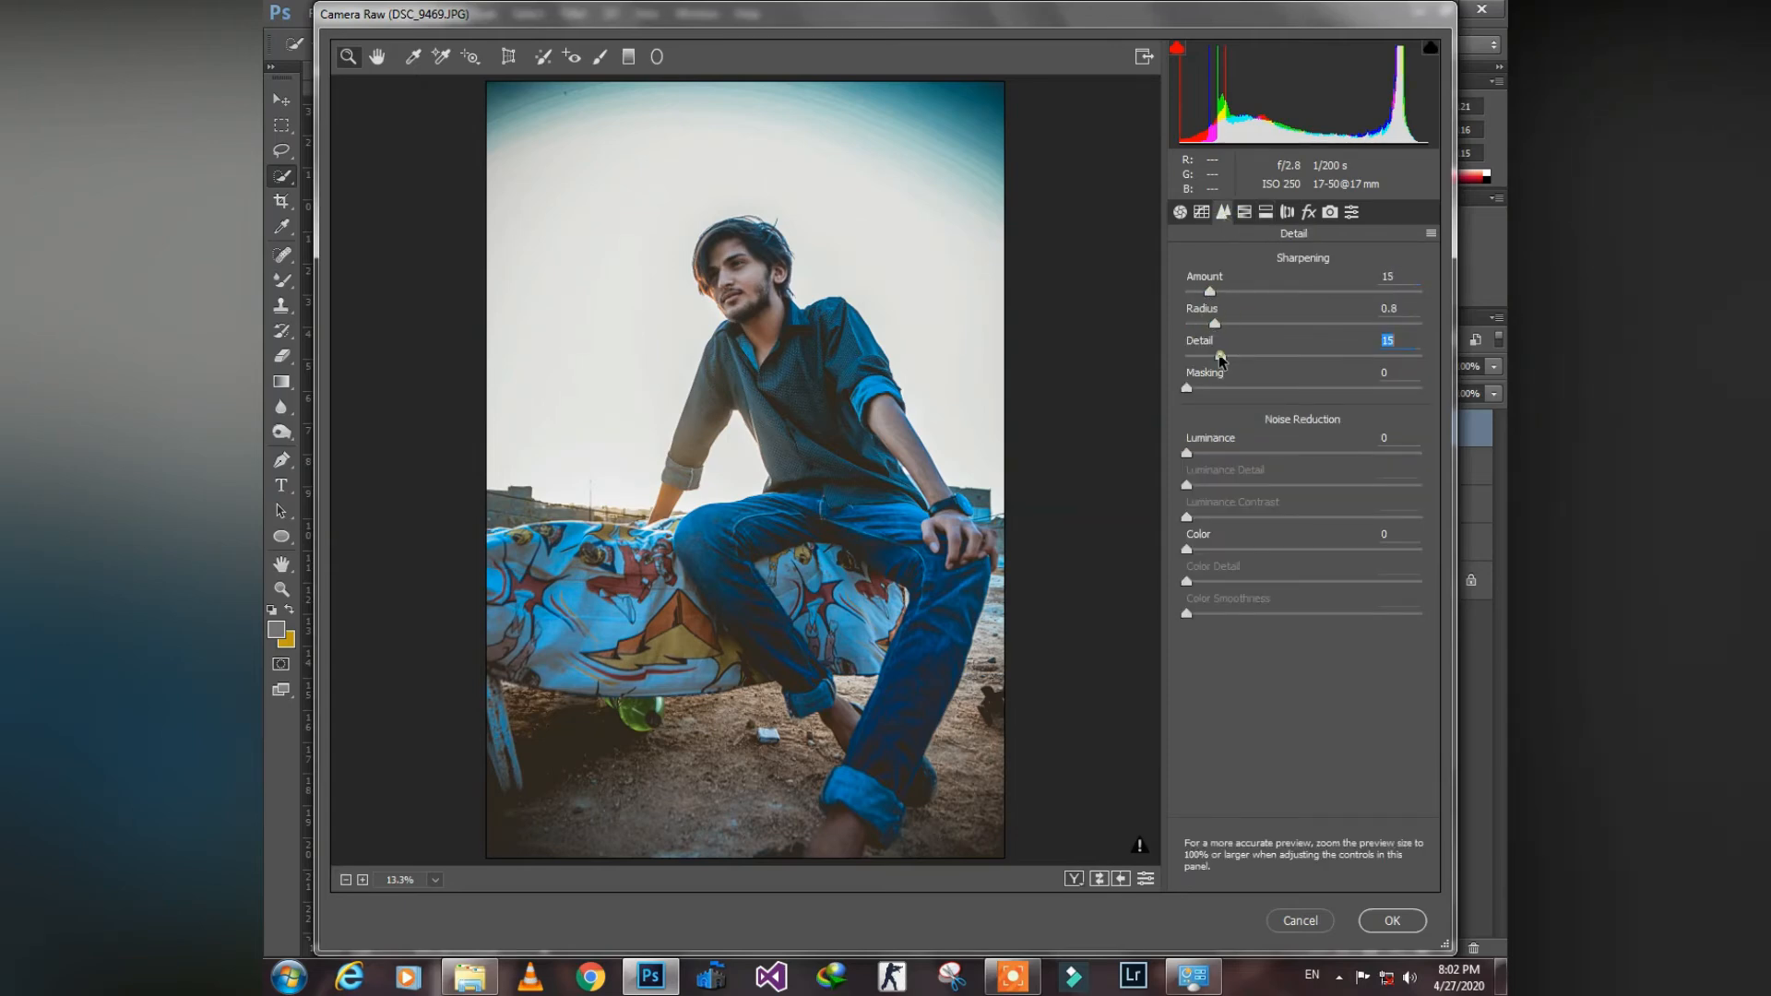
Reset the Contrast to 0 in the basic adjustments
left_click(1179, 213)
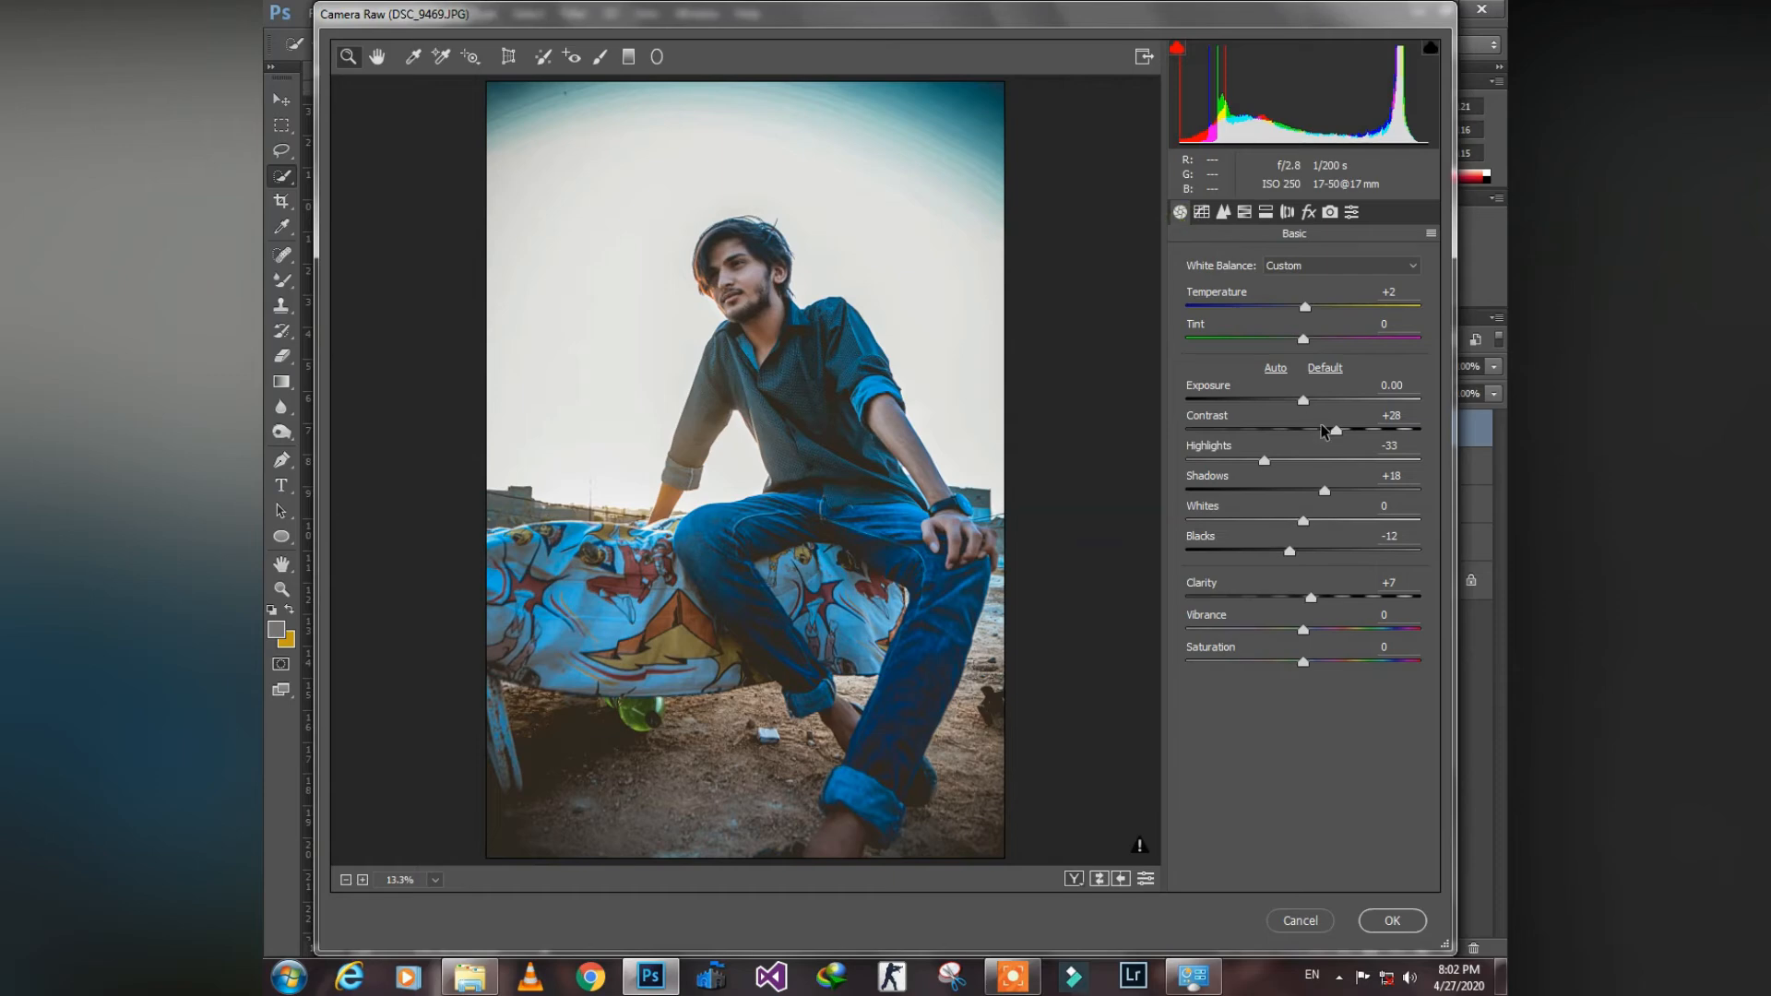
left_click_drag(1328, 431, 1340, 439)
double_click(1339, 433)
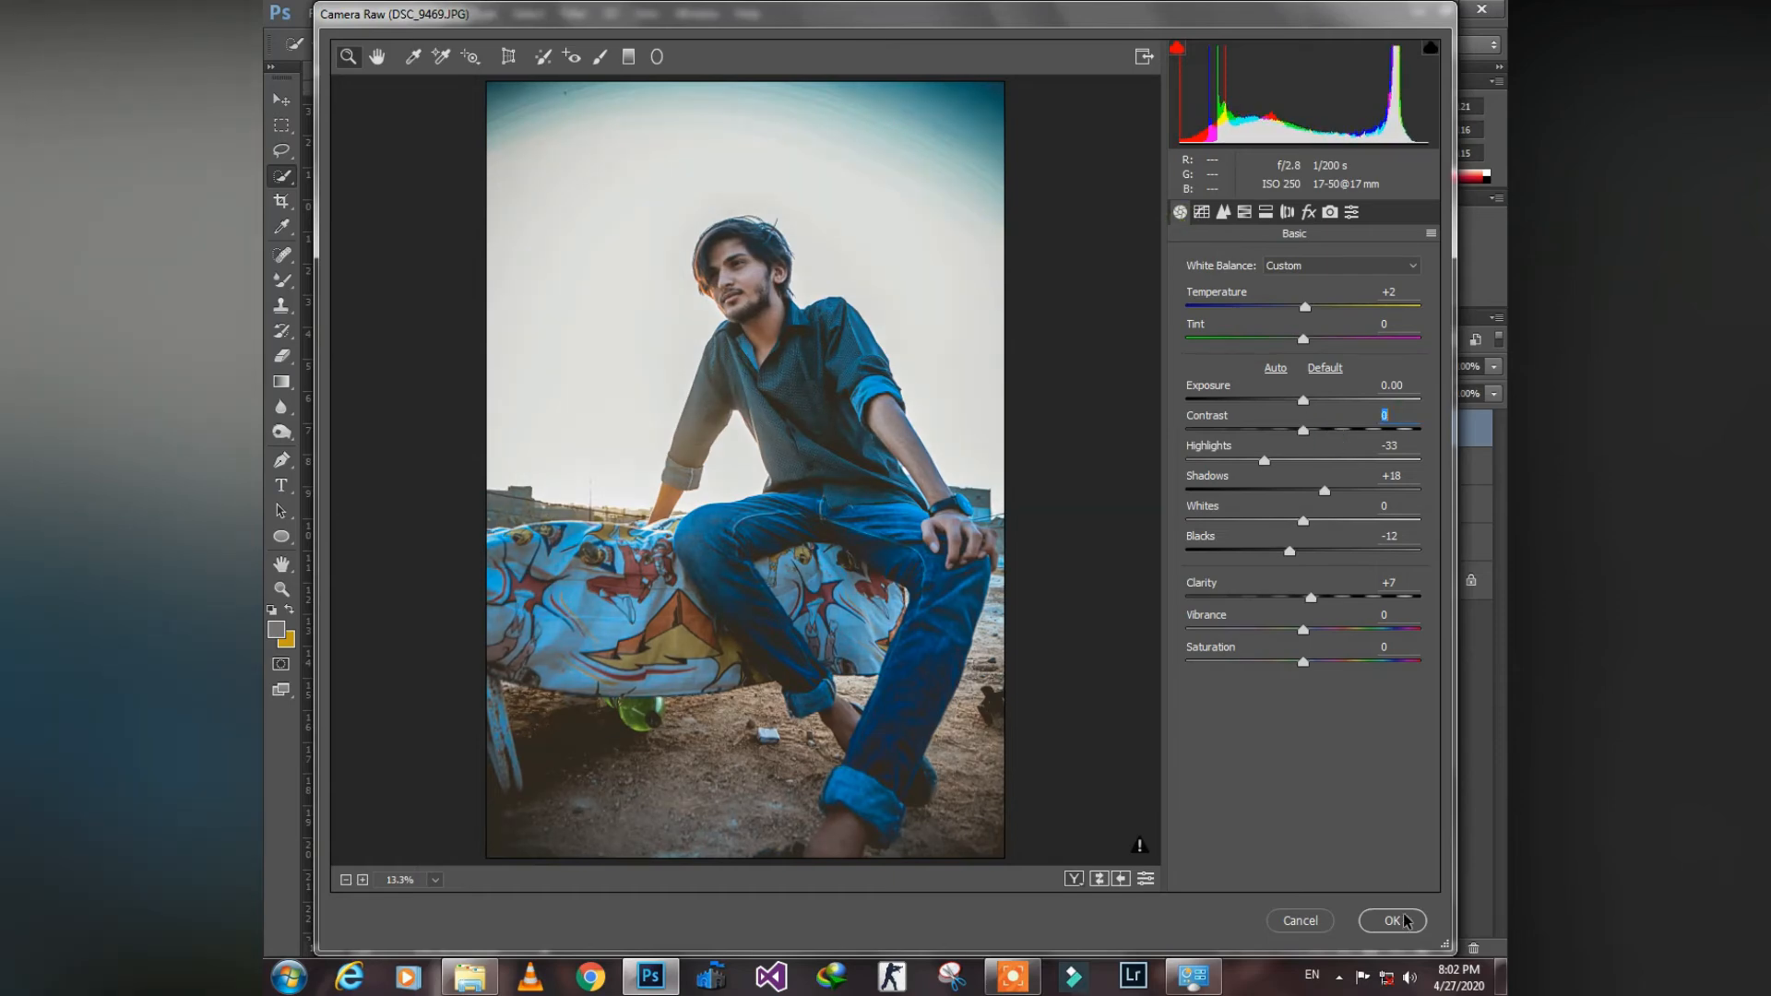
Set the post-crop vignette to Amount -9, Midpoint about 48, Roundness -34 and Feather 100, and apply the Camera Raw filter
left_click(1309, 212)
left_click_drag(1304, 630, 1137, 659)
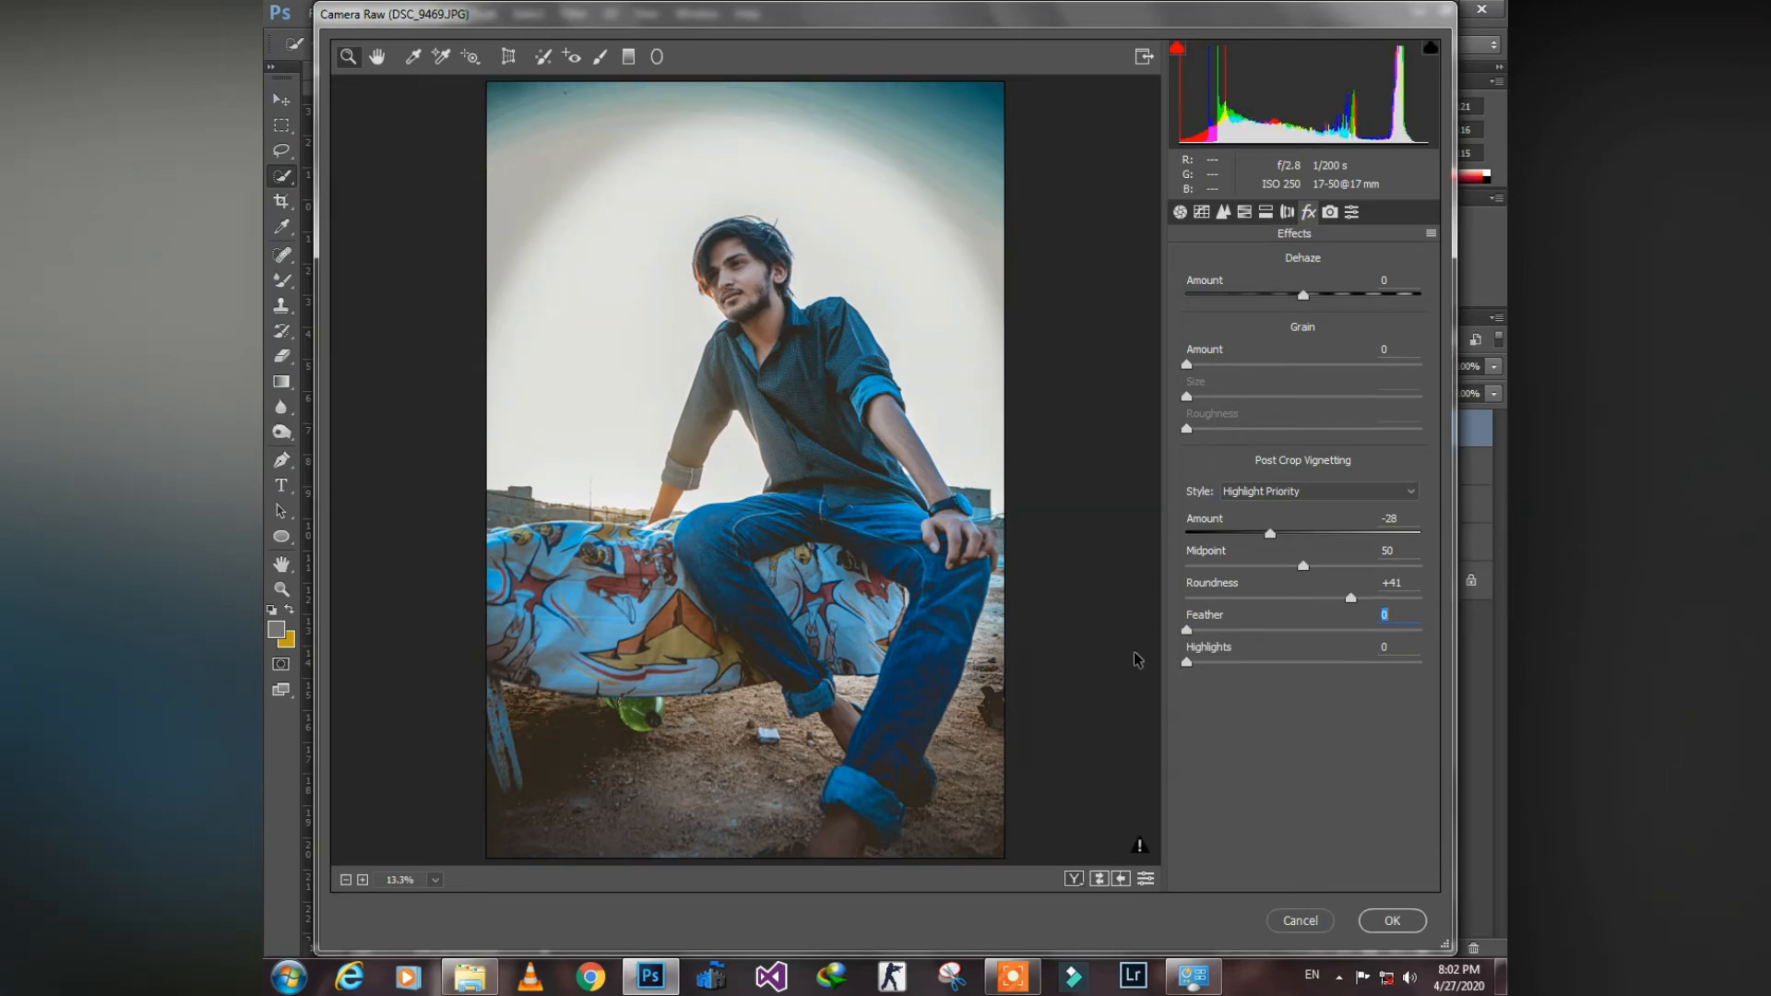
mouse_move(1350, 598)
left_mouse_down()
mouse_move(1264, 604)
mouse_move(1273, 564)
mouse_move(1357, 567)
left_mouse_up()
left_click_drag(1348, 631, 1431, 636)
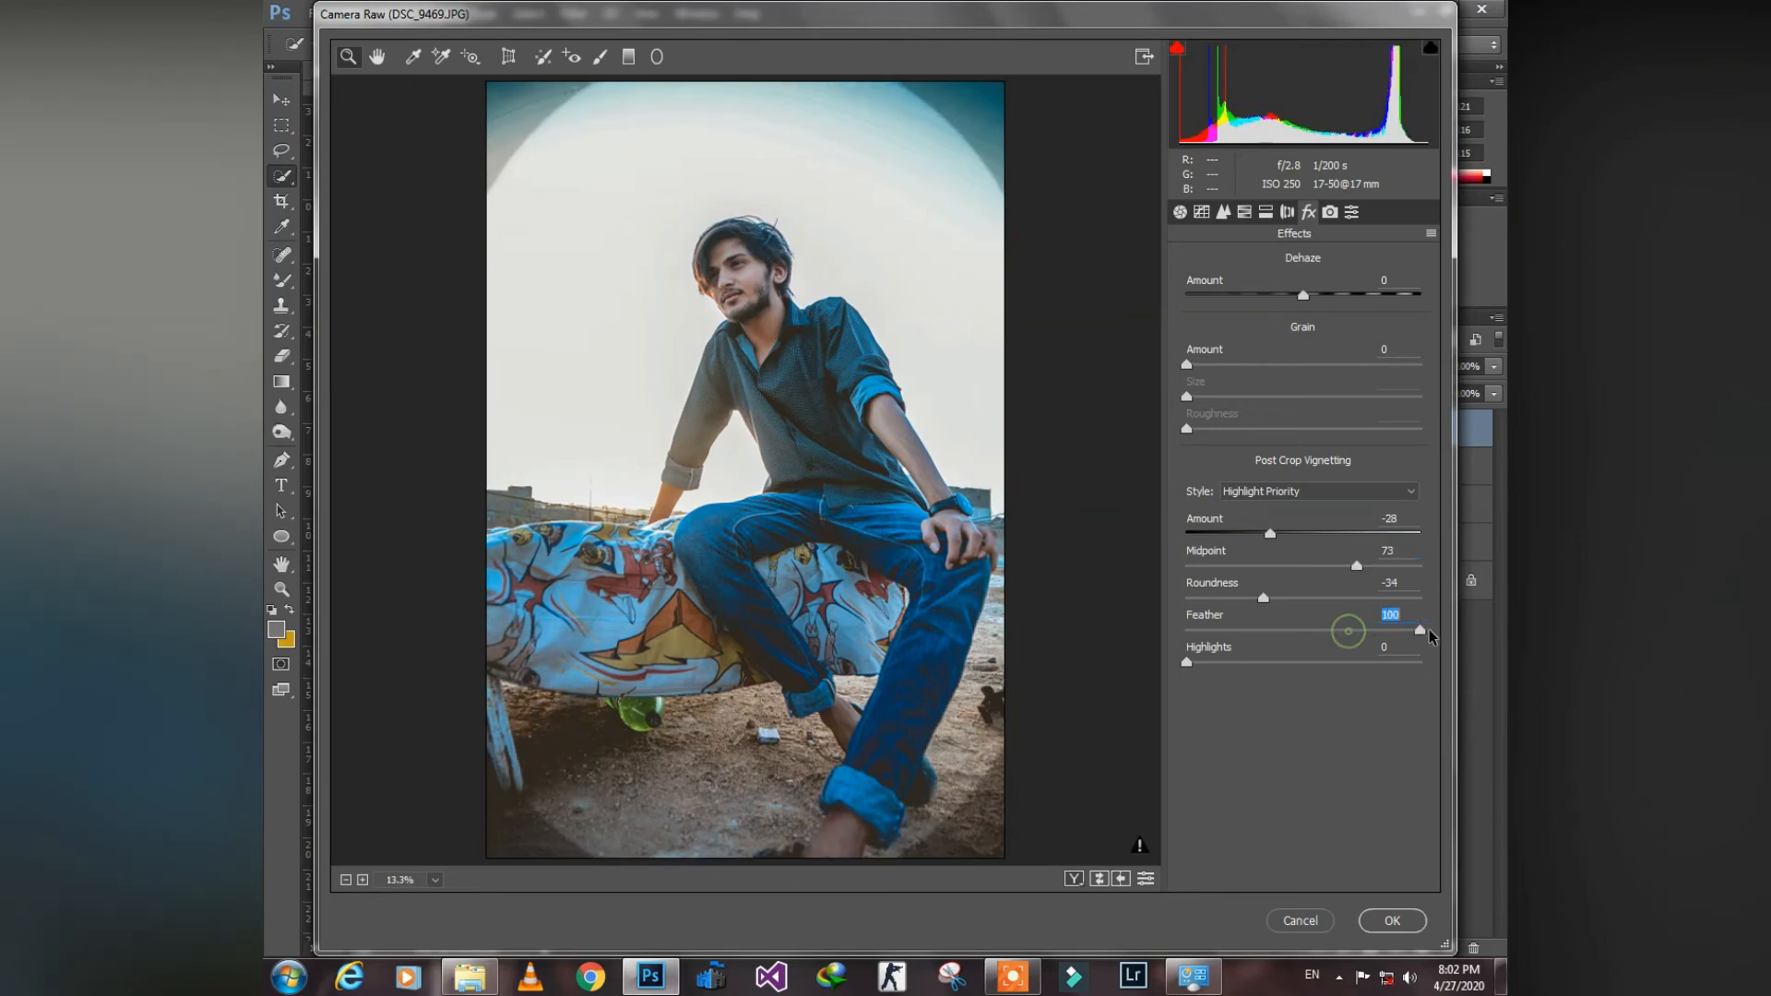
mouse_move(1270, 540)
left_mouse_down()
mouse_move(1240, 554)
mouse_move(1292, 546)
left_mouse_up()
left_click(1294, 565)
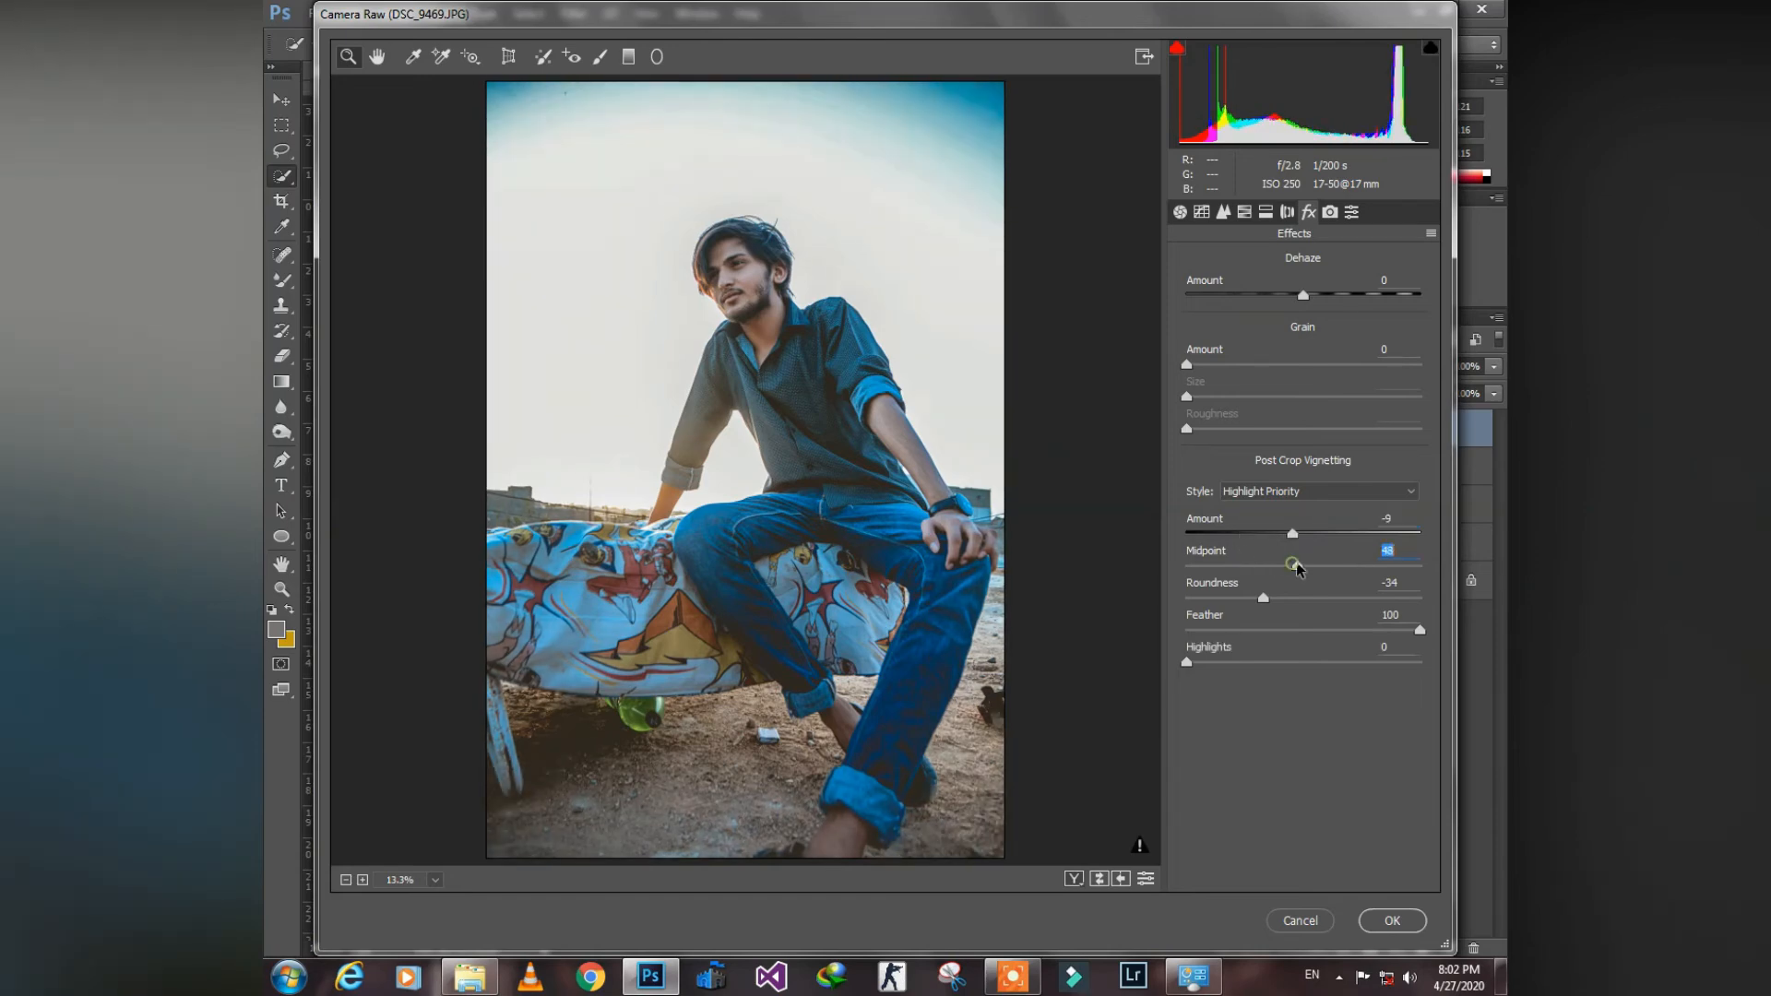
left_click(1392, 920)
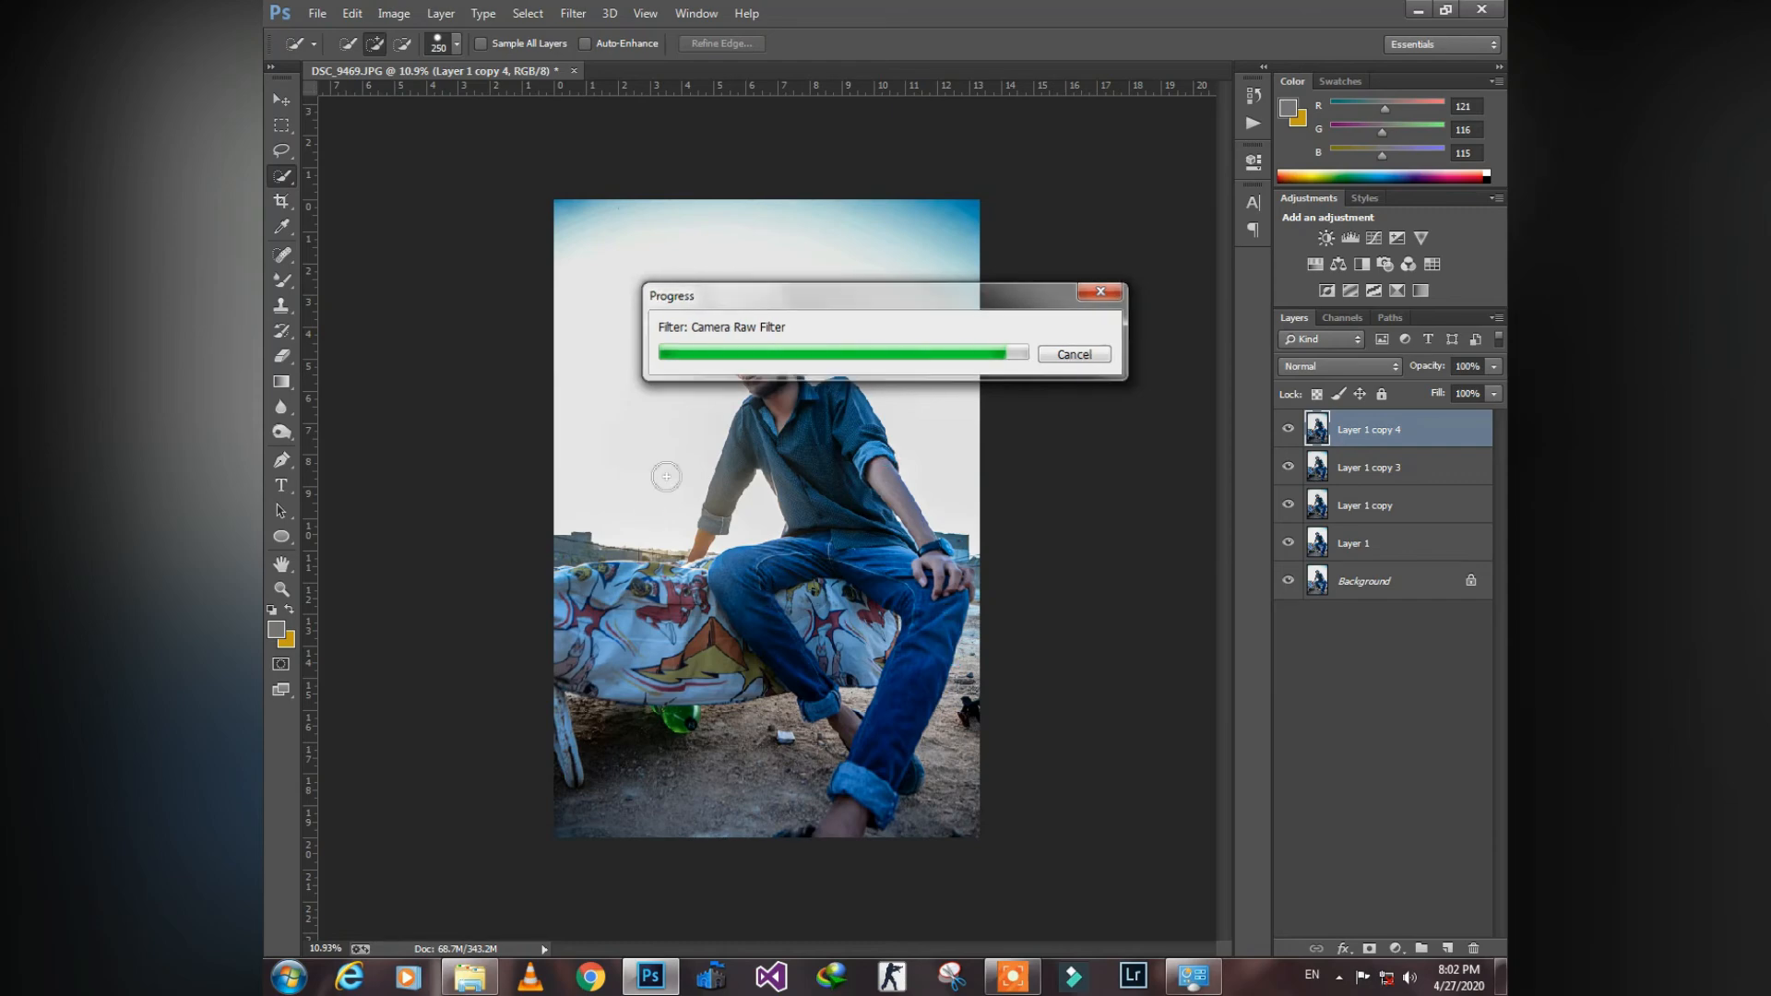
Compare the original photo with the finished edit using the document history, ending on the latest Camera Raw state
scroll(801, 454, "down", 2)
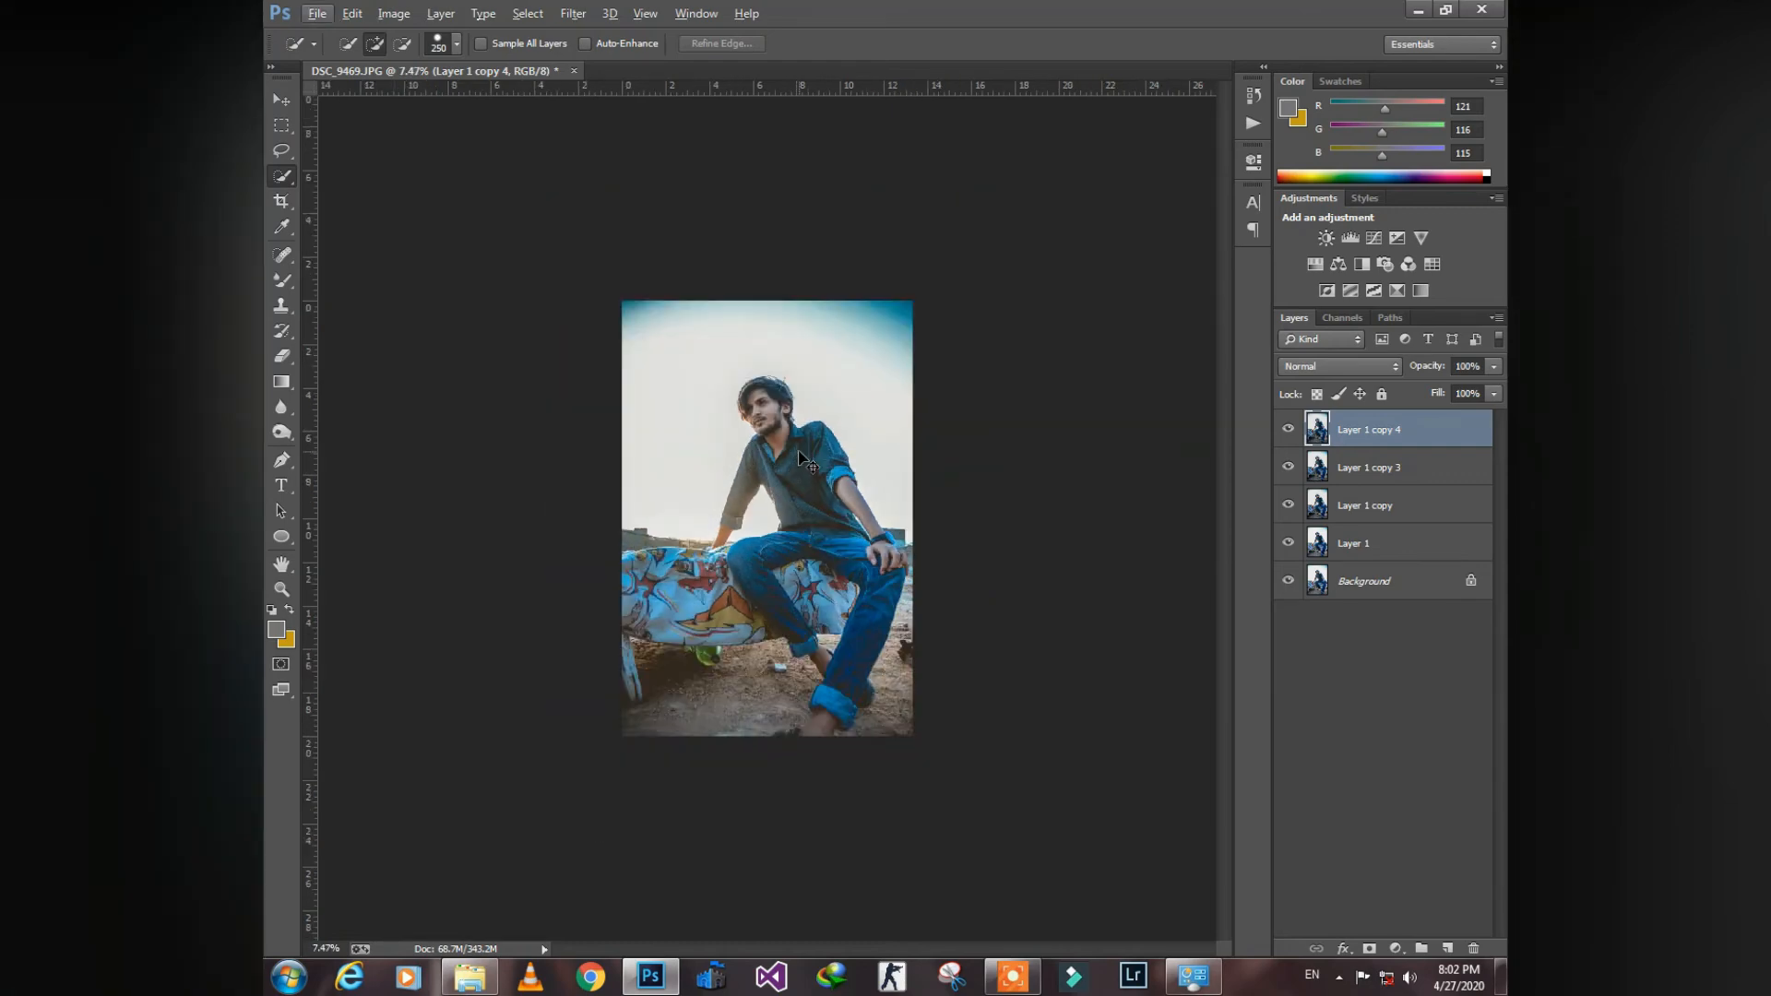
scroll(800, 454, "up", 1)
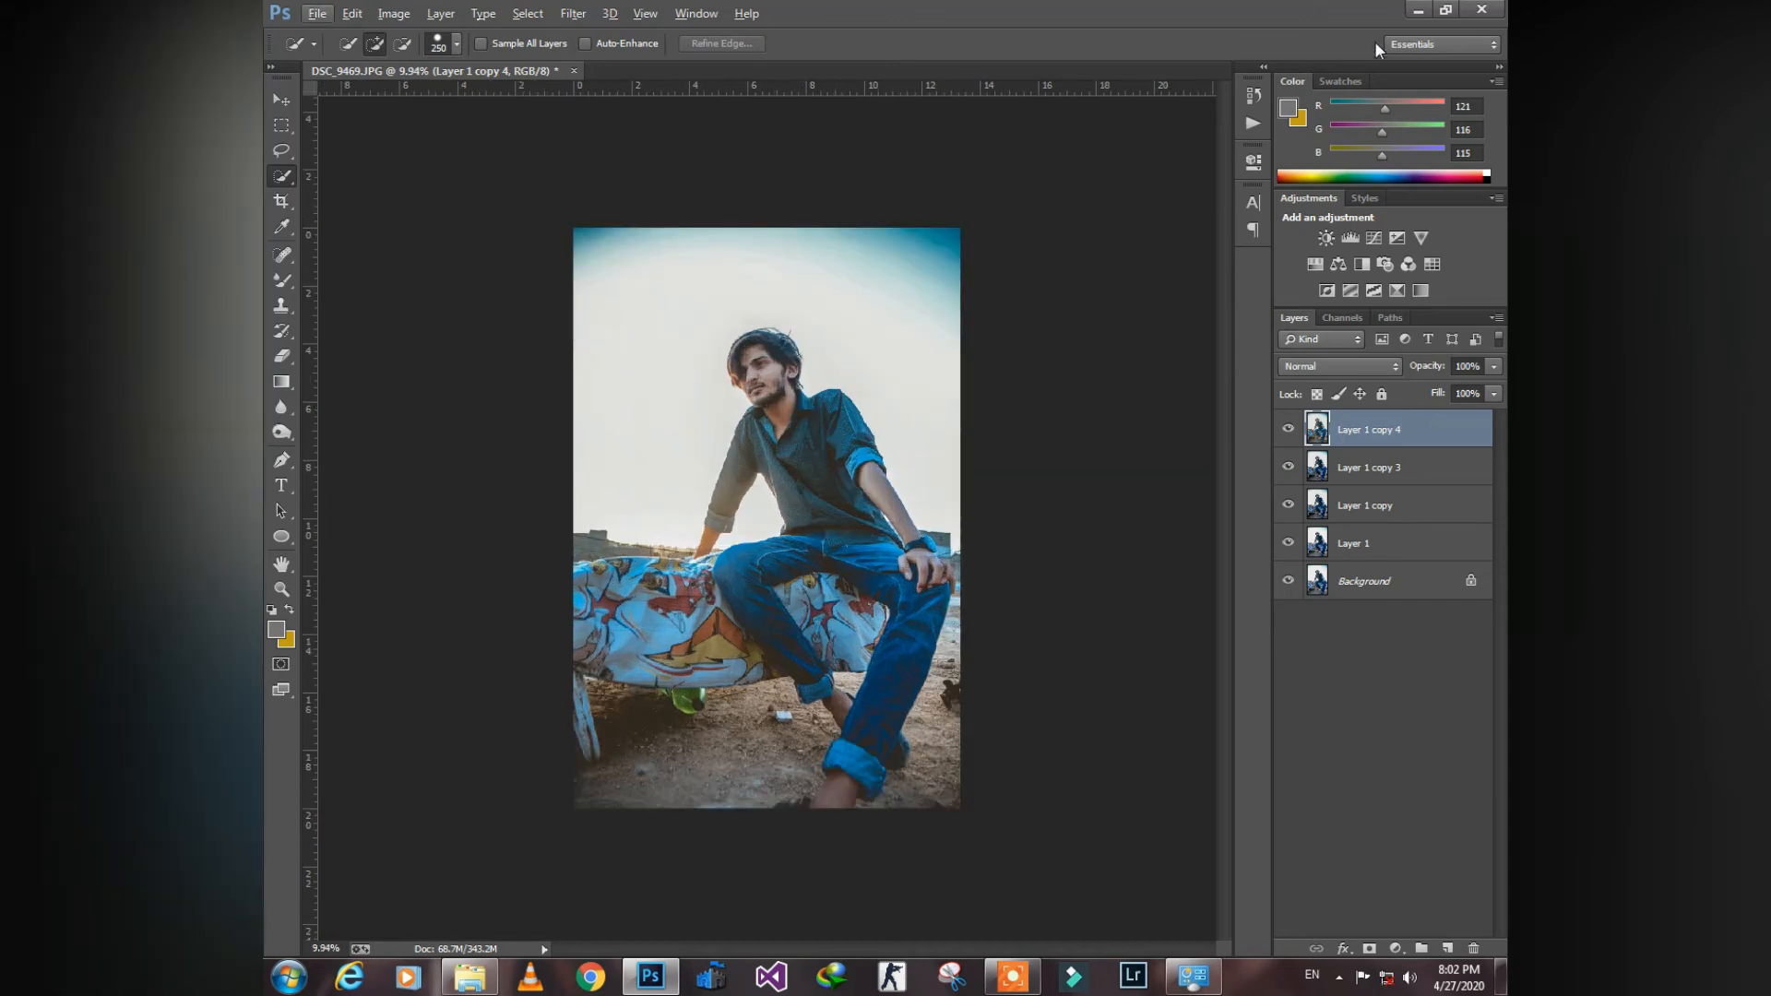
left_click(1254, 95)
left_click(1121, 109)
left_click(1127, 567)
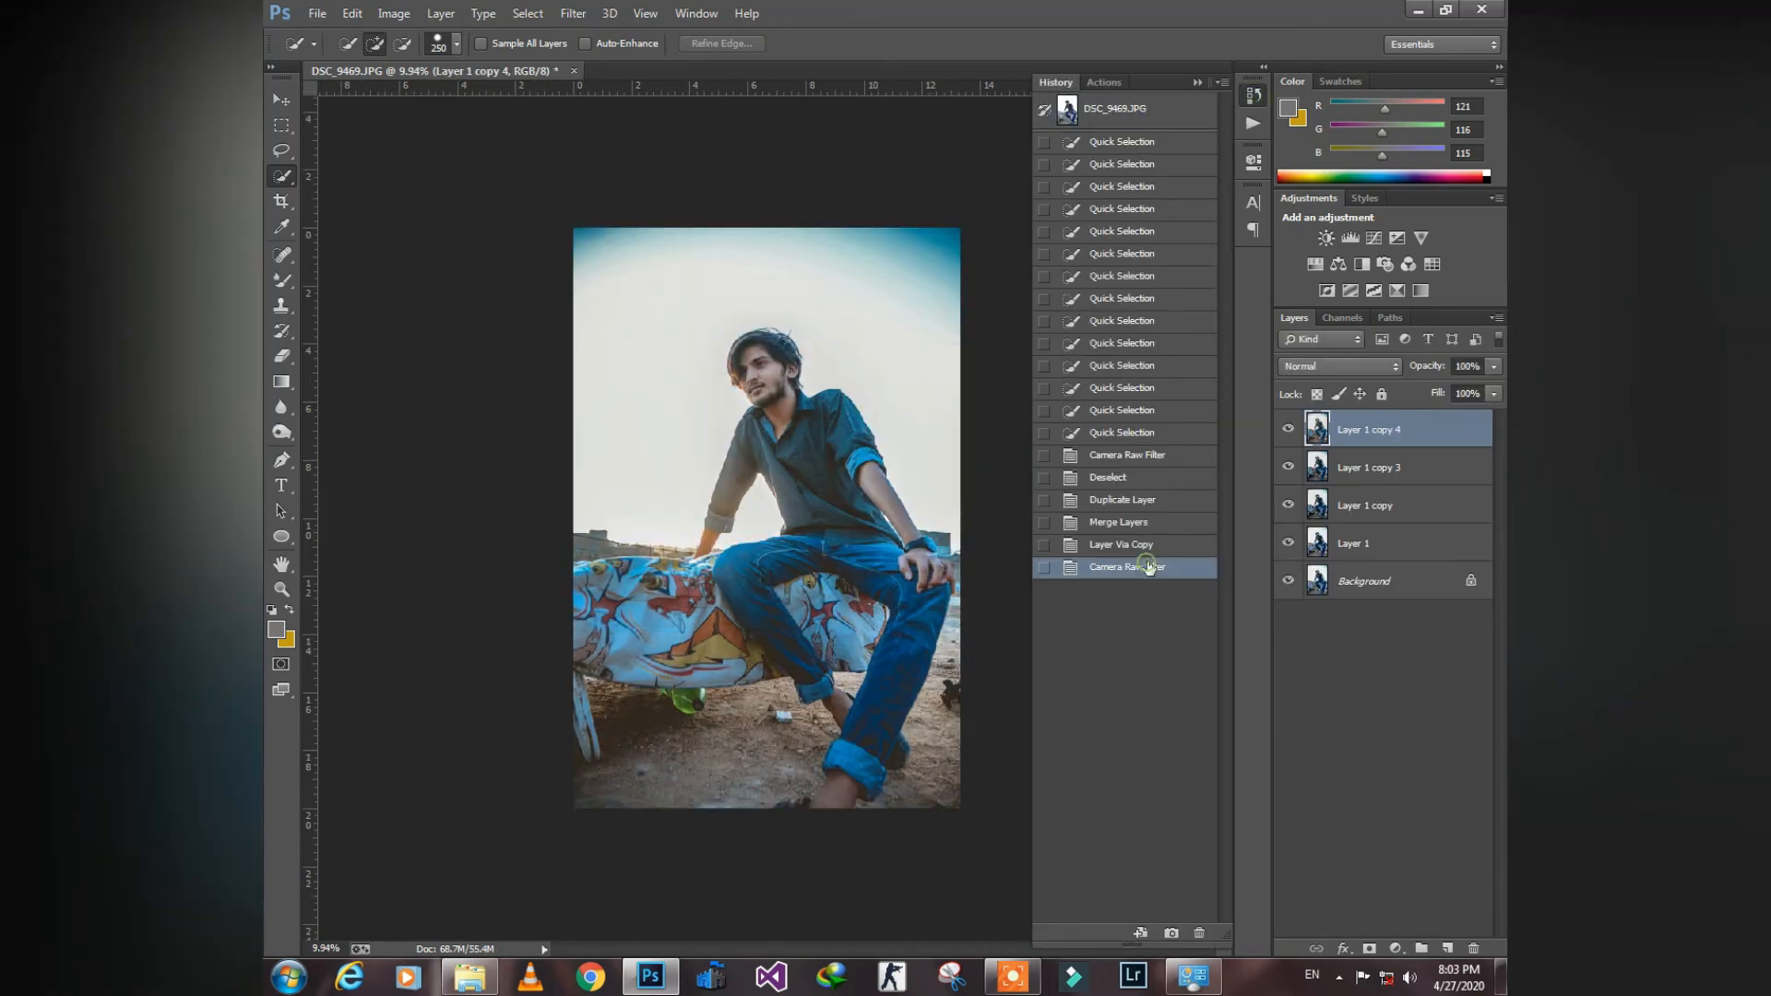
left_click(1131, 114)
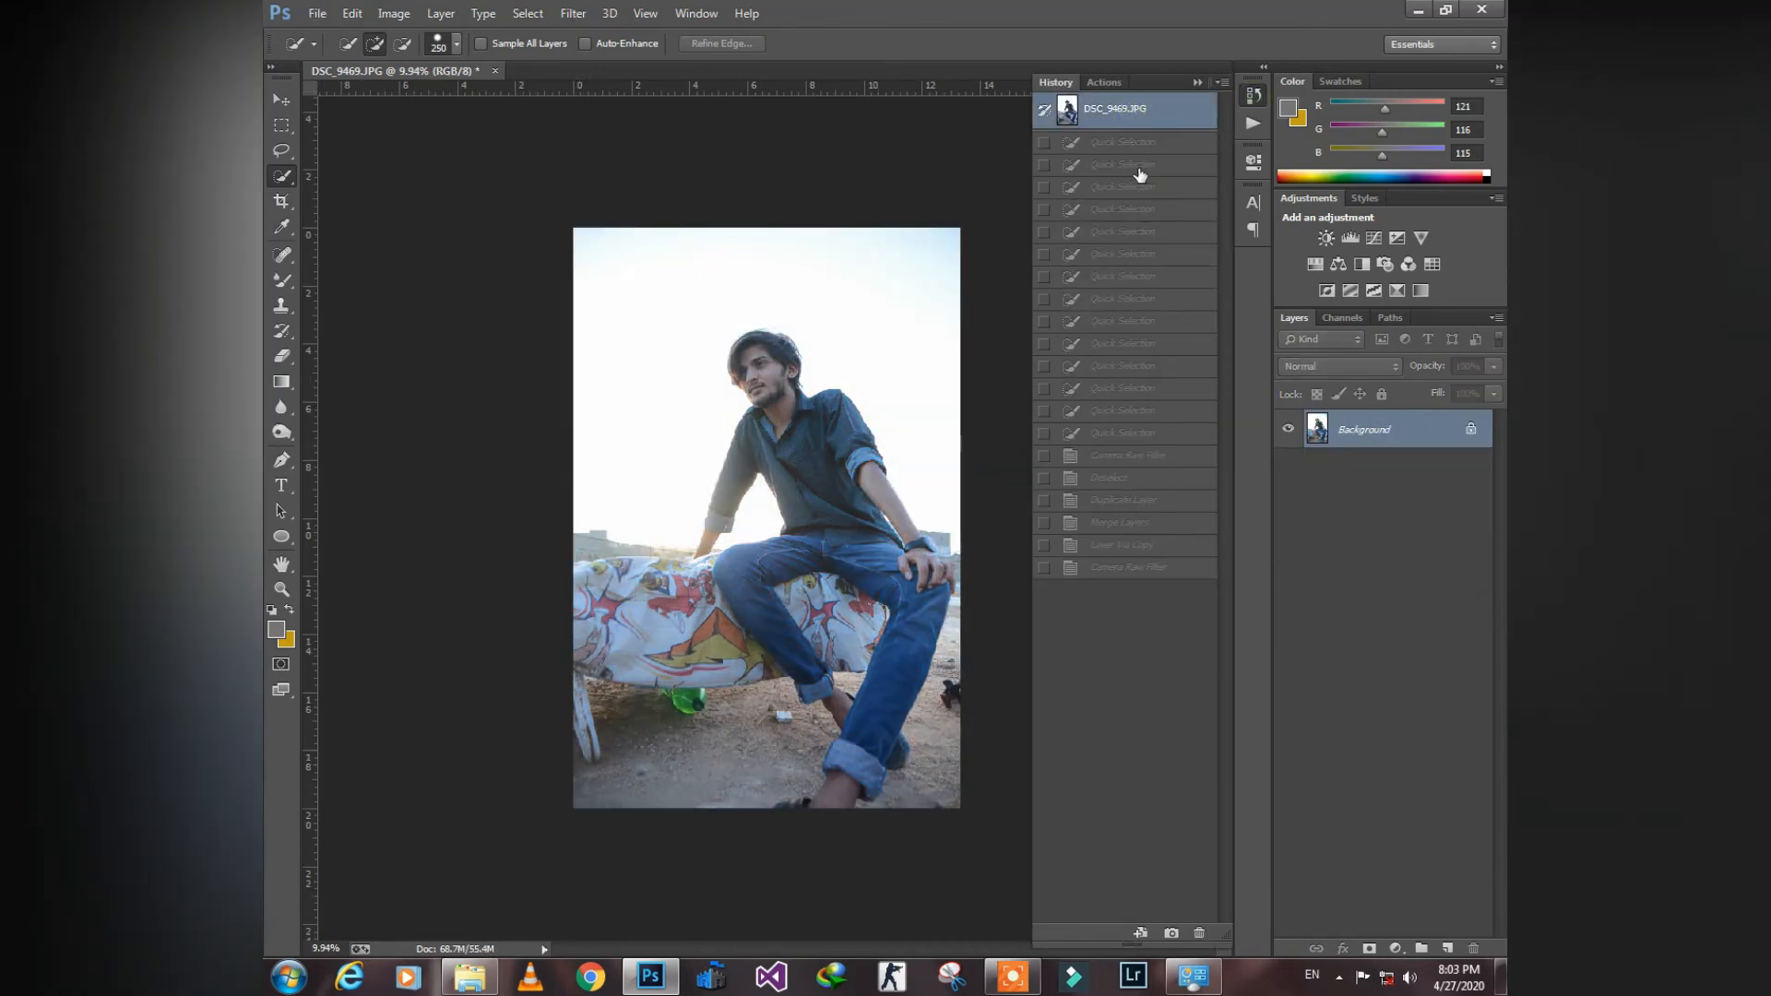
left_click(1133, 566)
left_click(1192, 83)
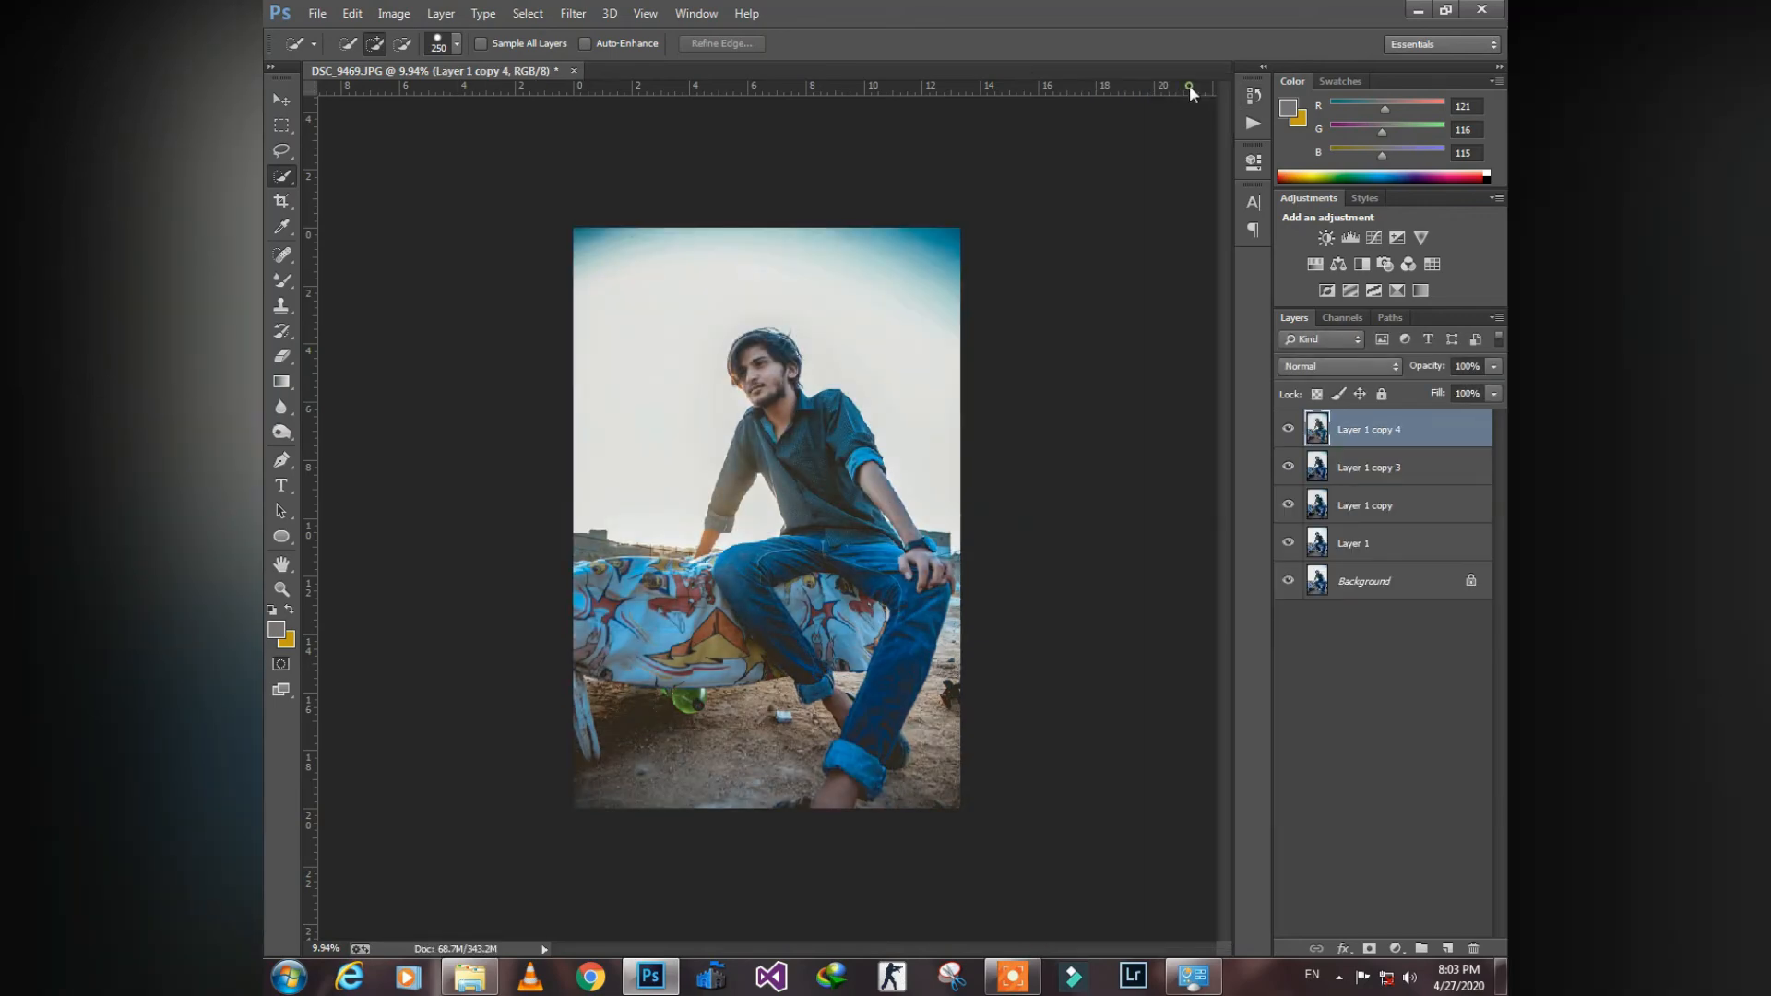